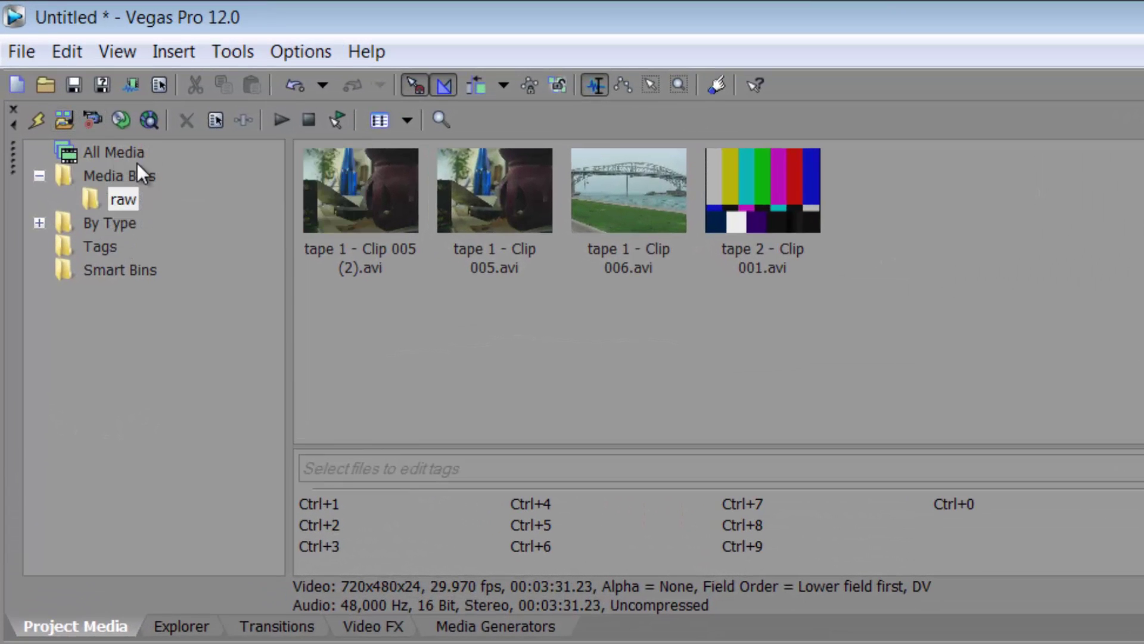
- Create a bin under Media Bins, keeping the default name New Media Bin
left_click(98, 134)
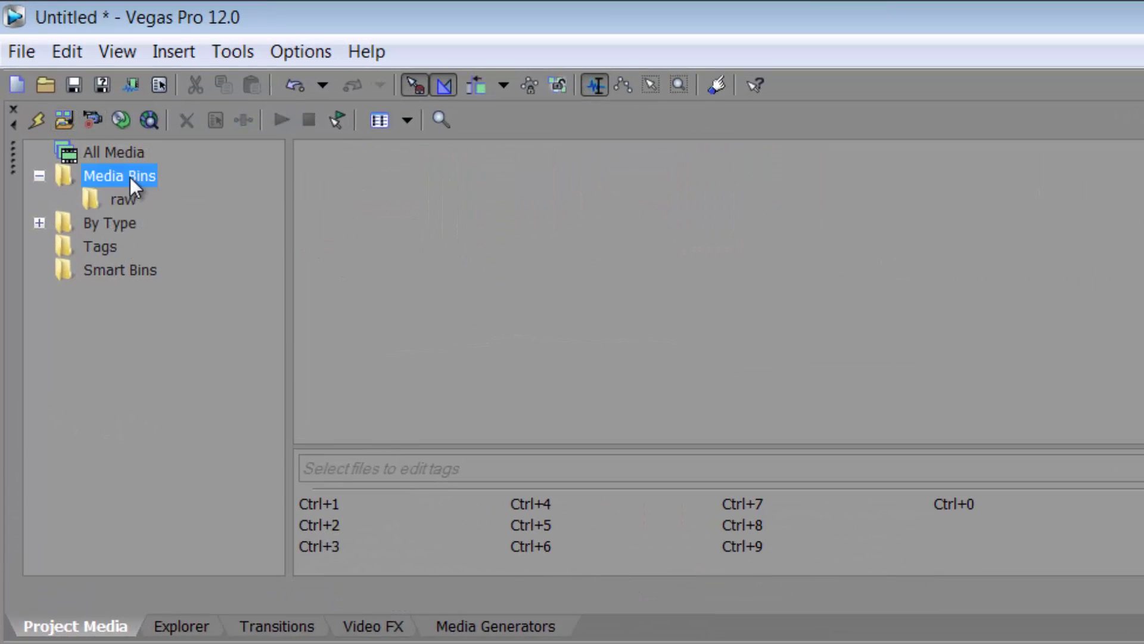
right_click(130, 177)
left_click(167, 194)
key("Return")
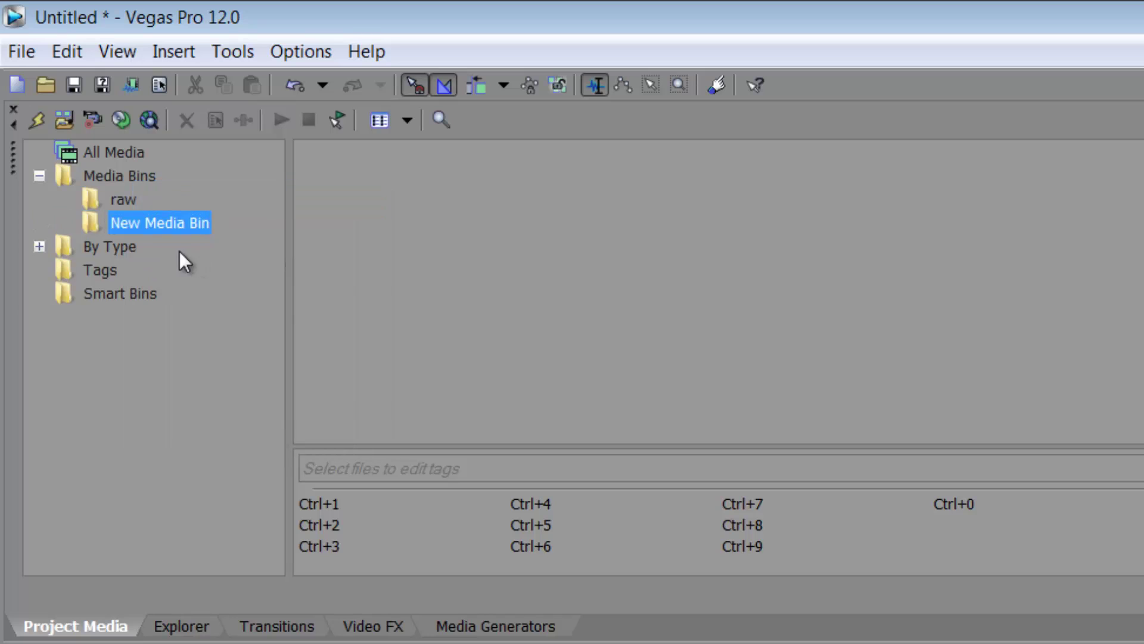
- Select the raw bin to show its four clips, and open and close Import Media without importing
left_click(118, 202)
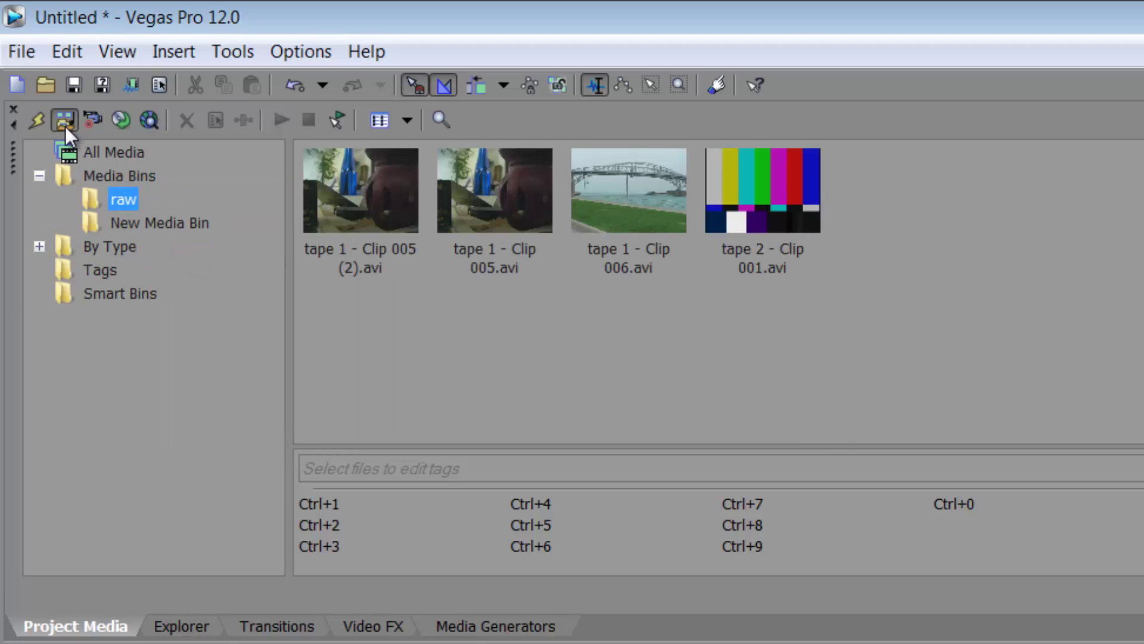
left_click(64, 122)
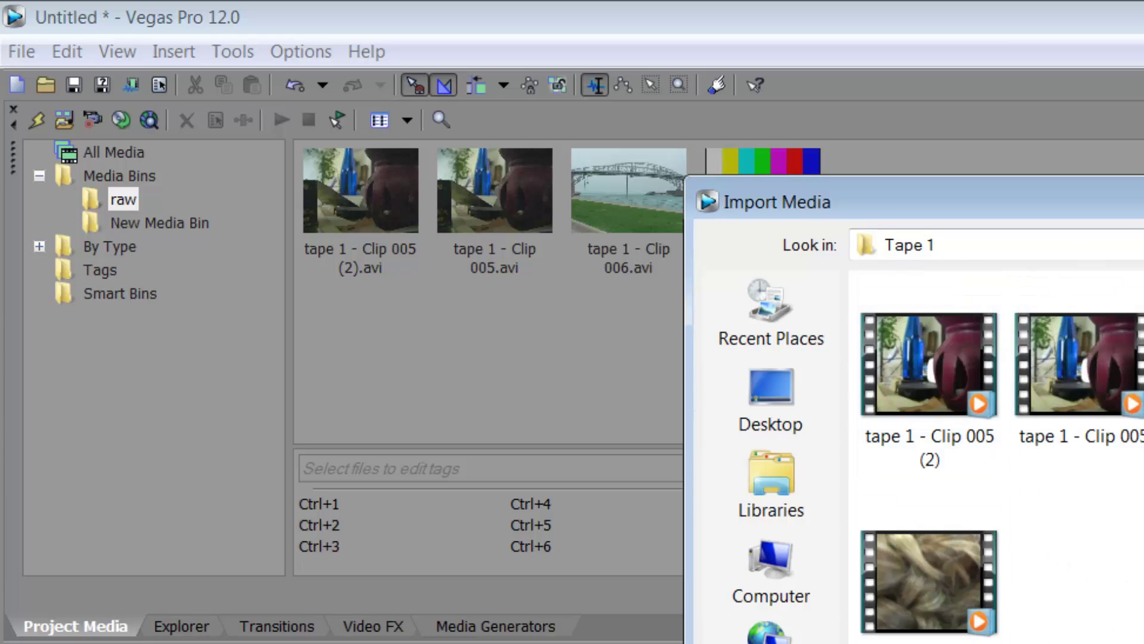
key("Escape")
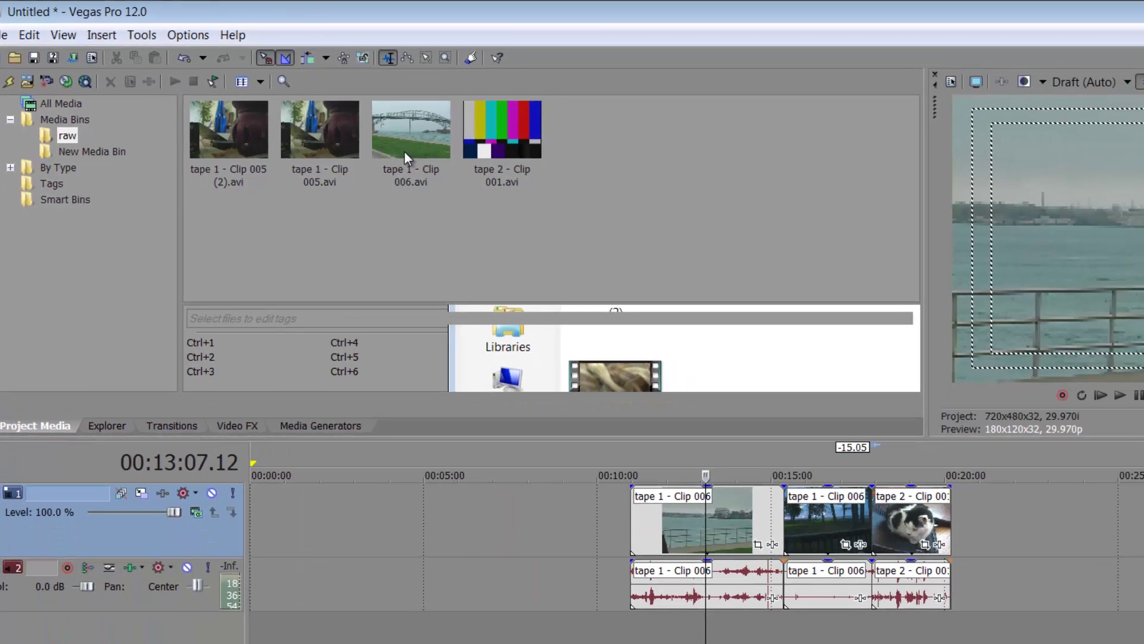
left_click(404, 151)
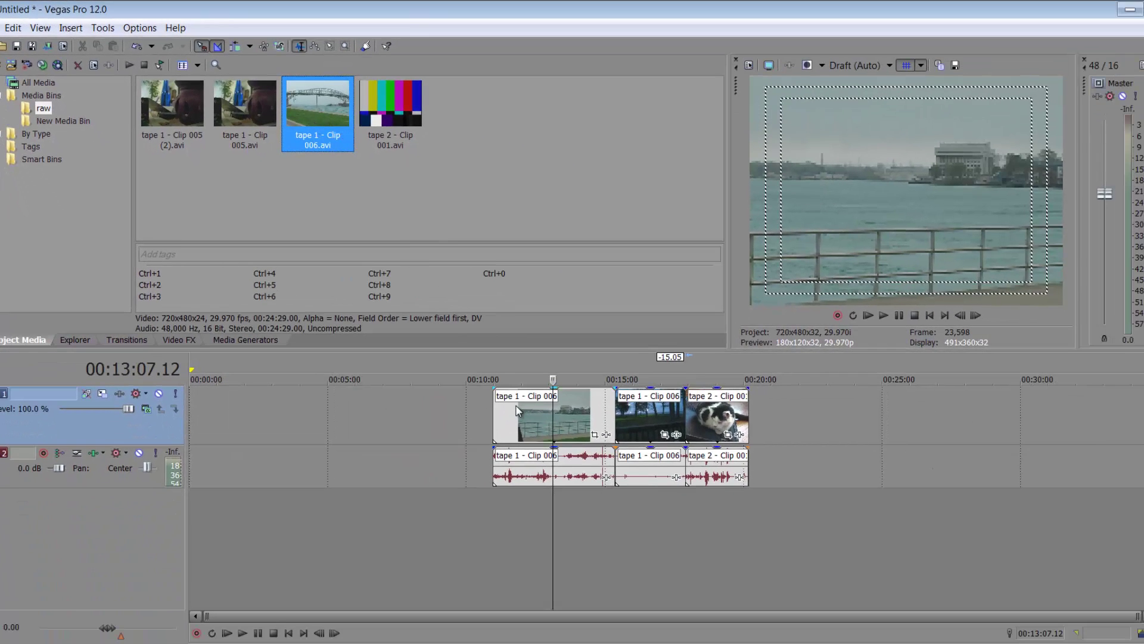
left_click(749, 63)
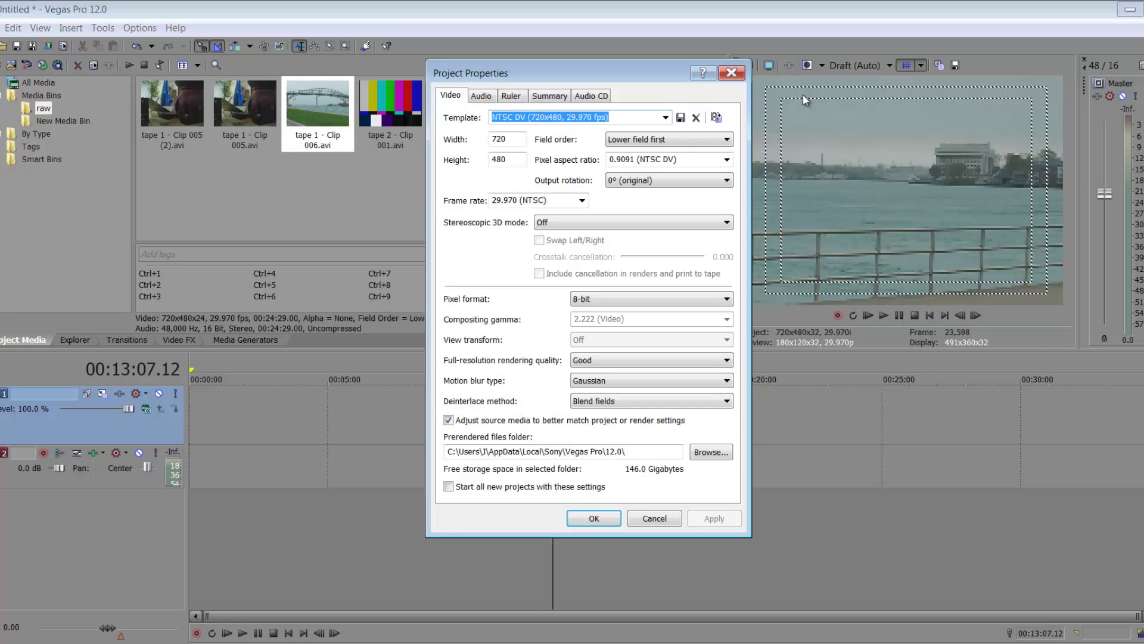
left_click(731, 74)
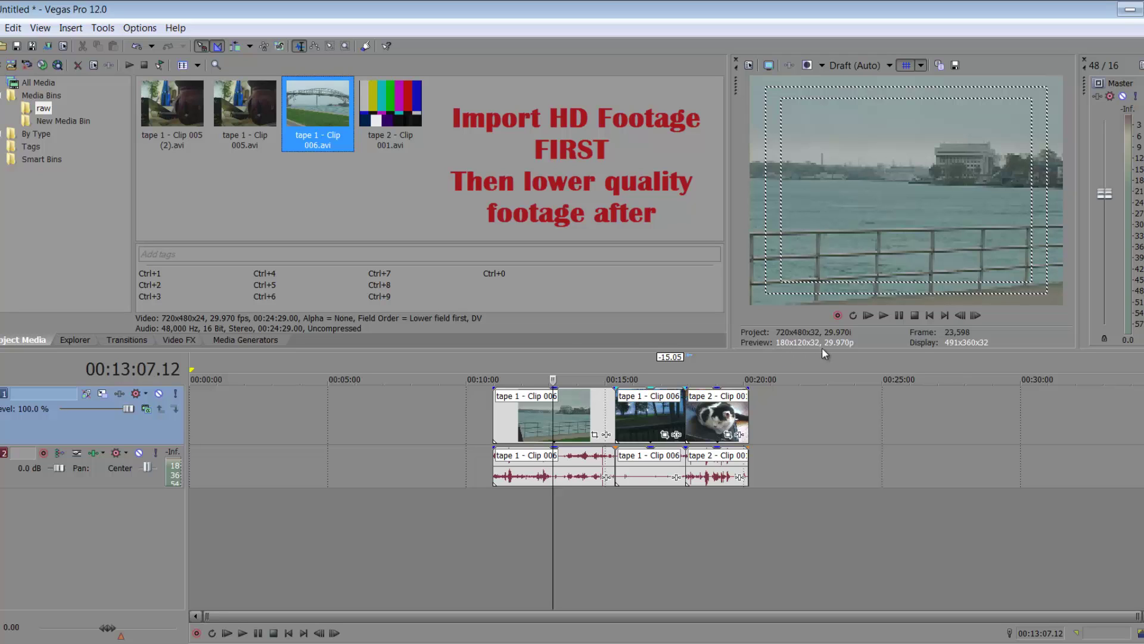
left_click(534, 427)
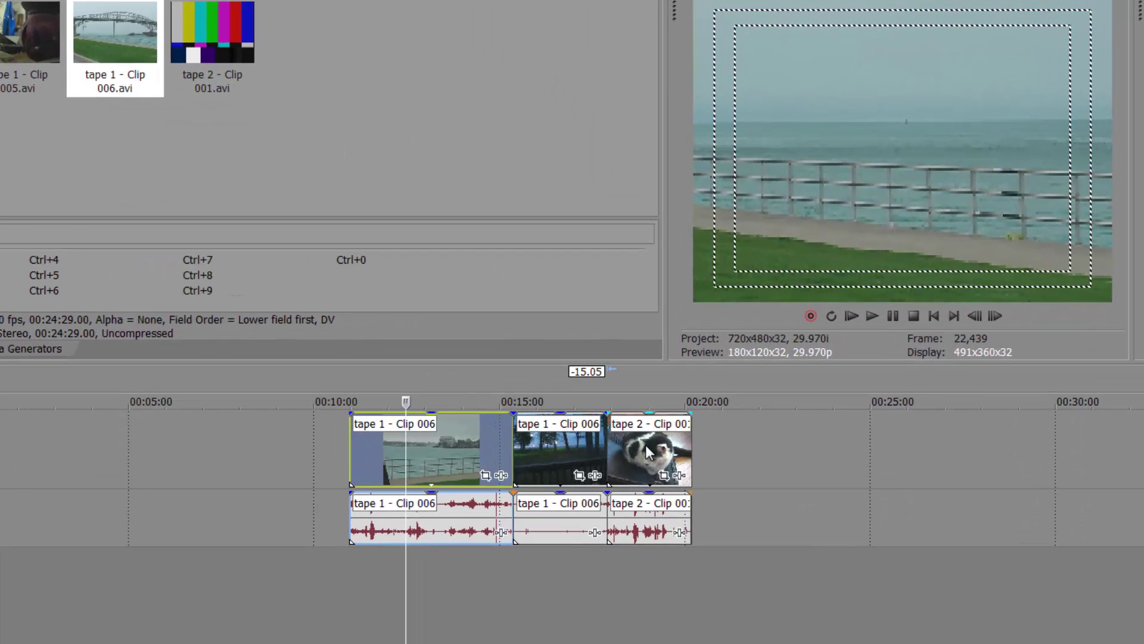
right_click(445, 451)
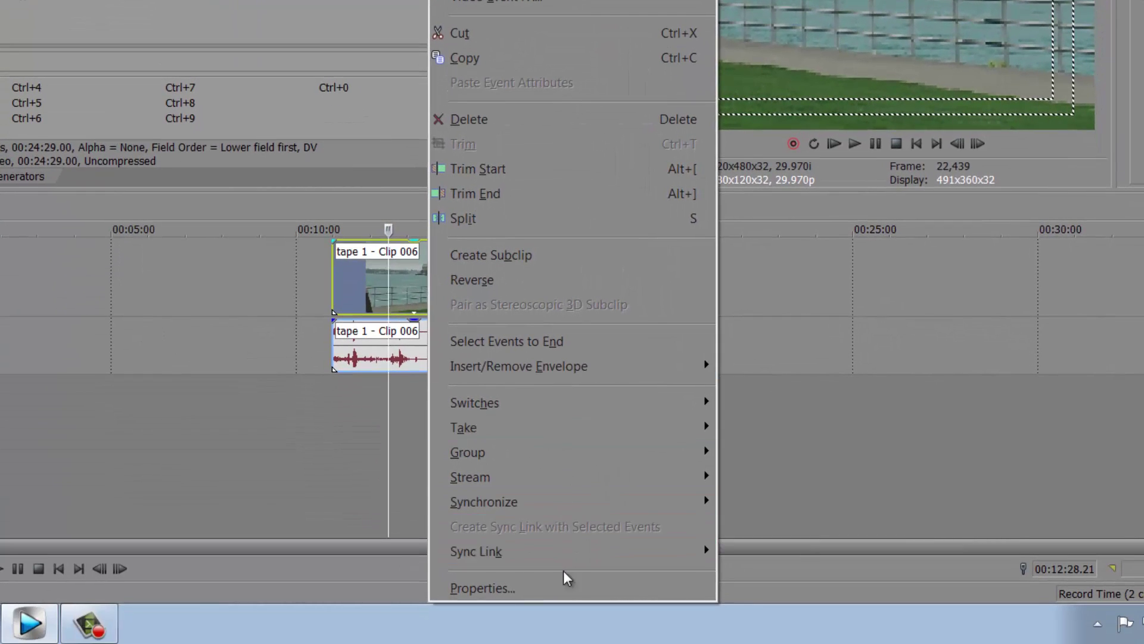
left_click(596, 641)
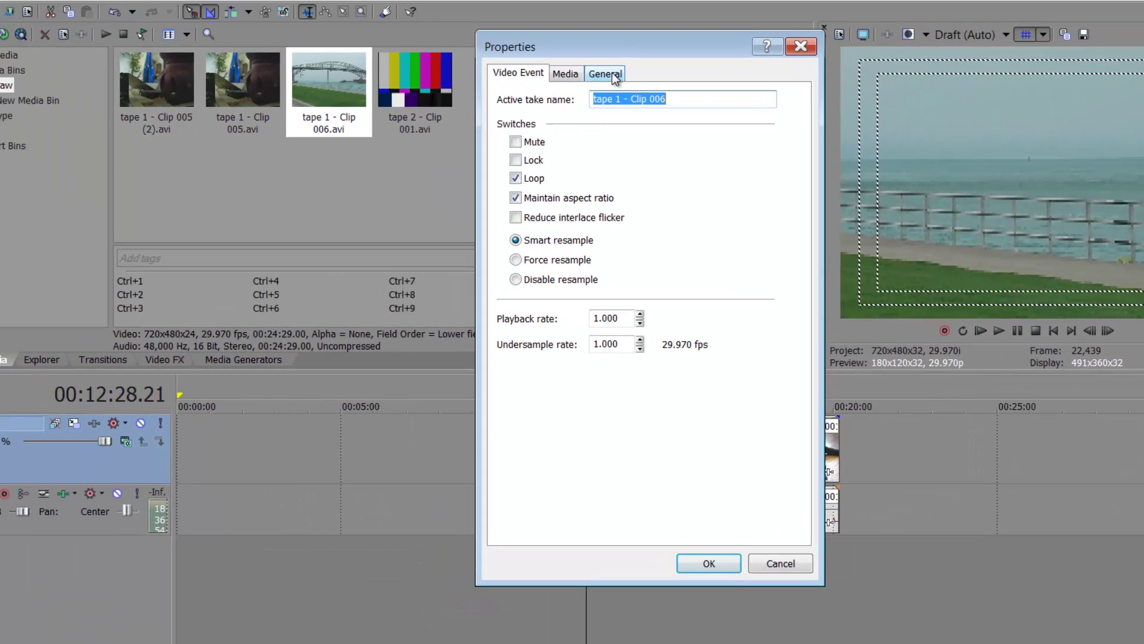
left_click(609, 72)
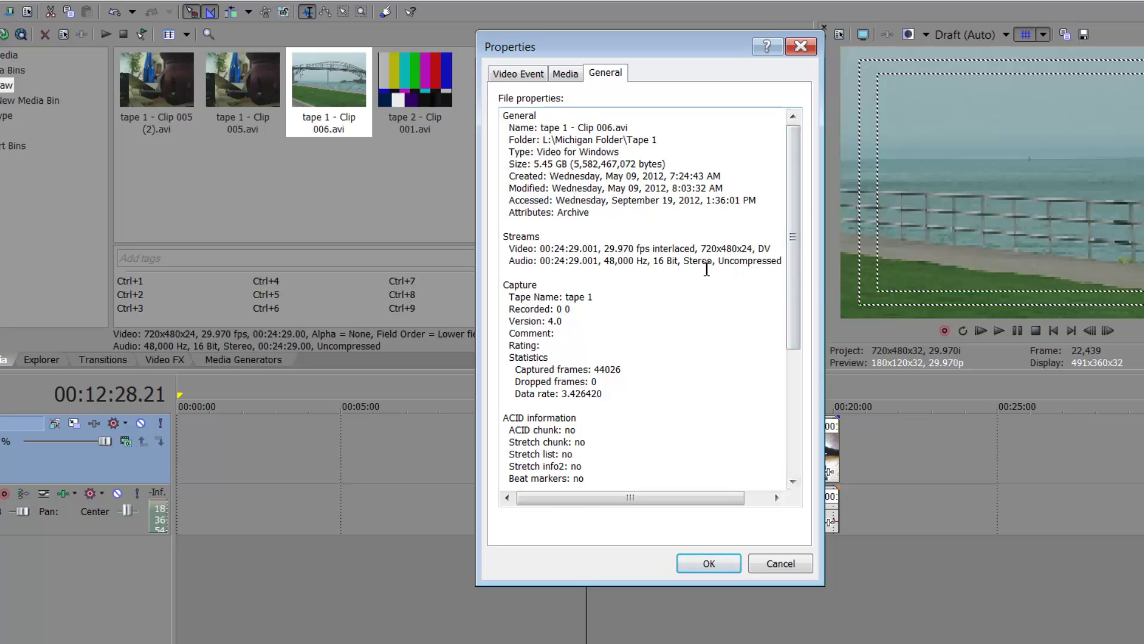
left_click_drag(701, 249, 778, 263)
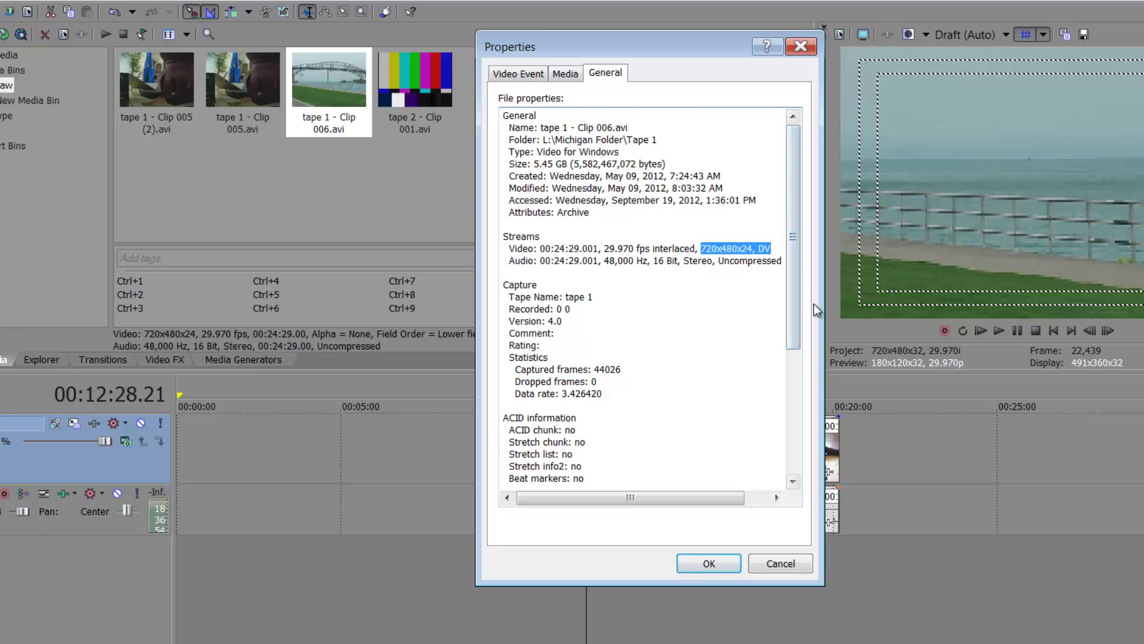
left_click_drag(691, 502, 654, 496)
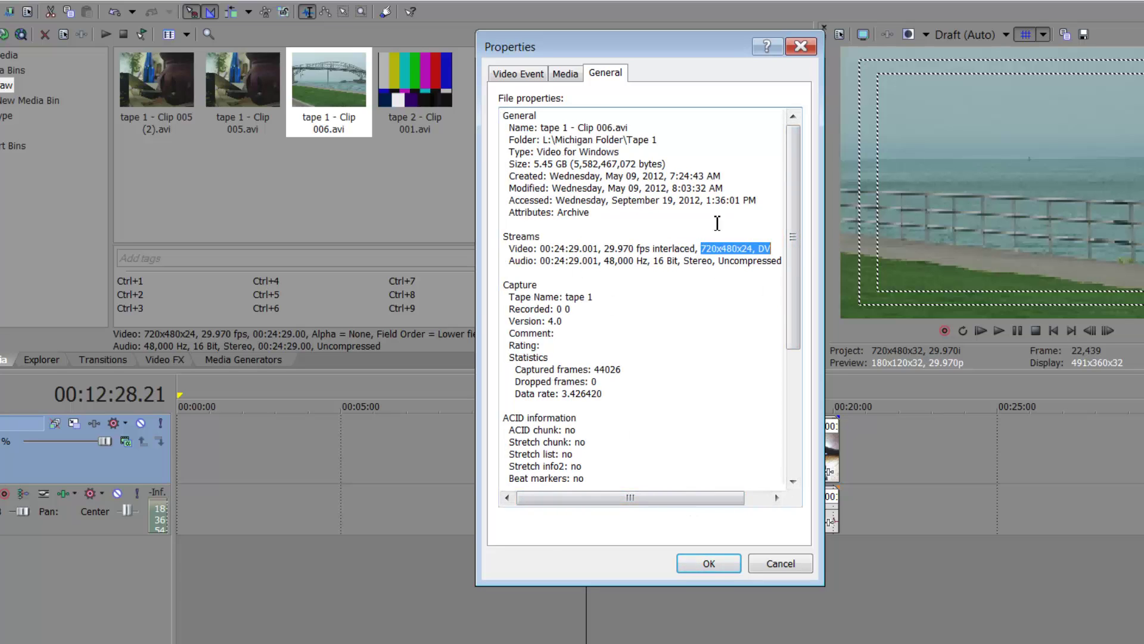
- Close the clip properties, scrub the footage and mark a loop region as a time selection
left_click(714, 568)
left_click(620, 556)
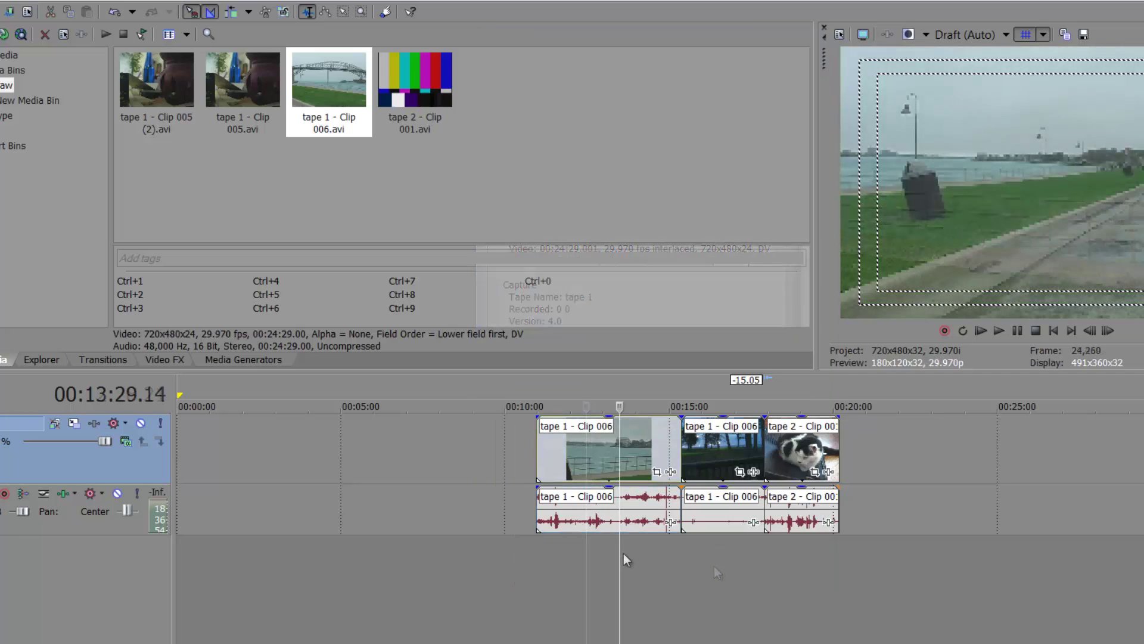
left_click_drag(620, 566, 589, 565)
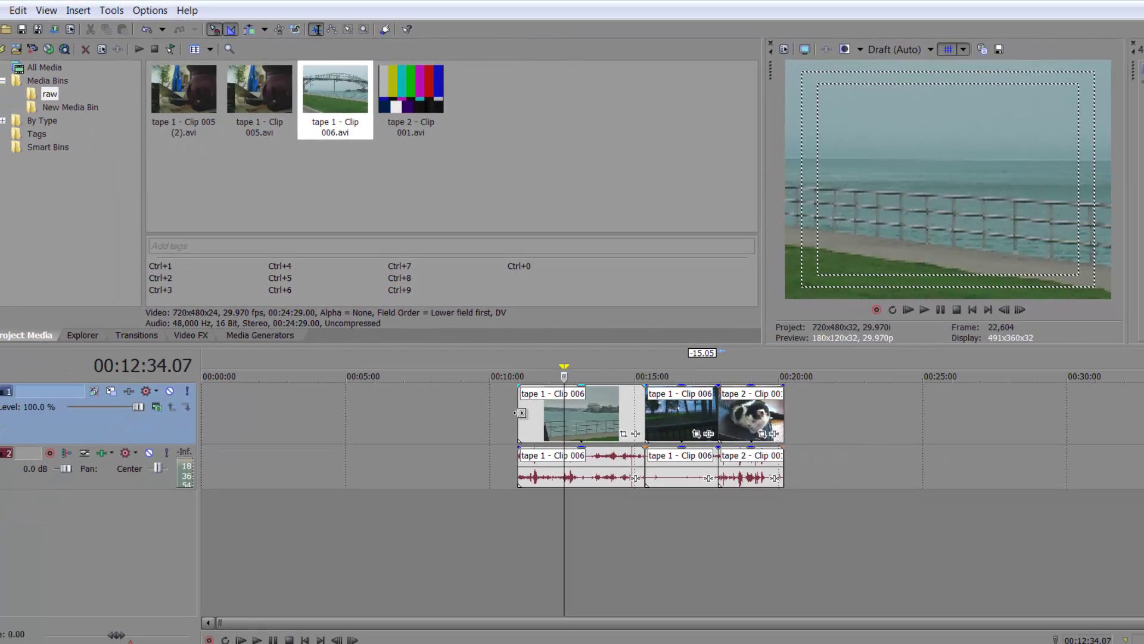
left_click(520, 413)
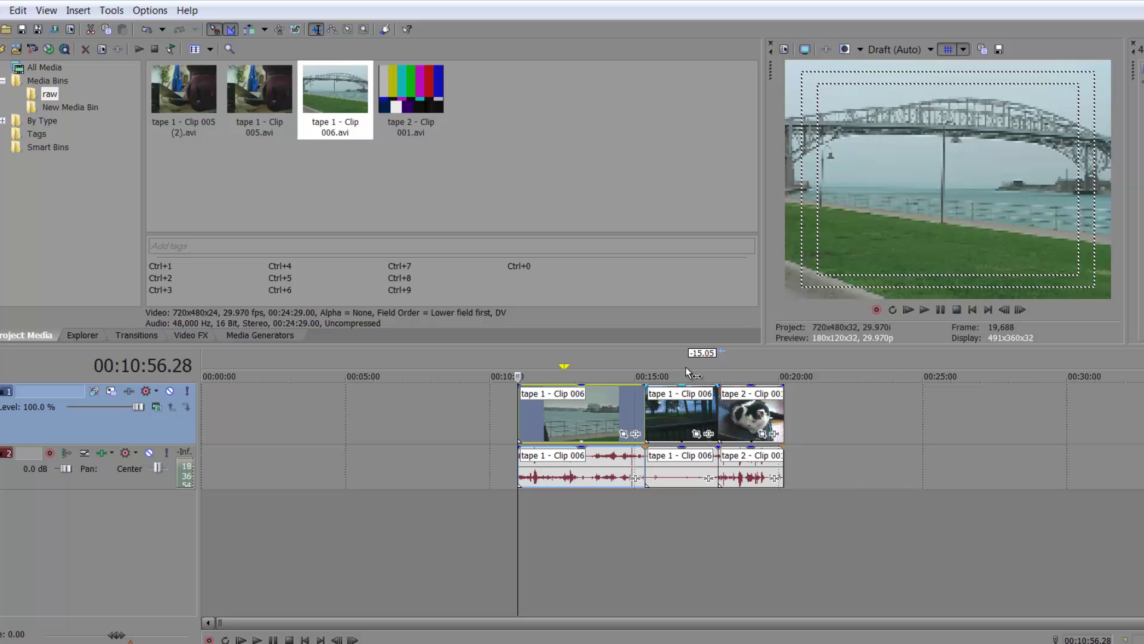
key("i")
left_click(783, 430)
left_click(644, 409)
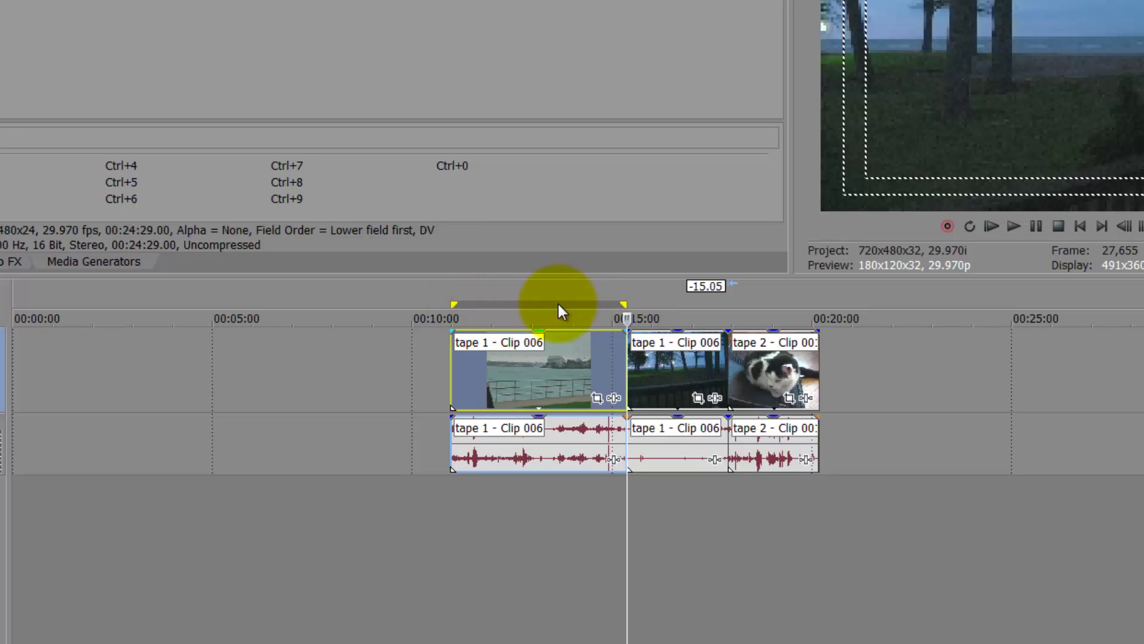
double_click(560, 308)
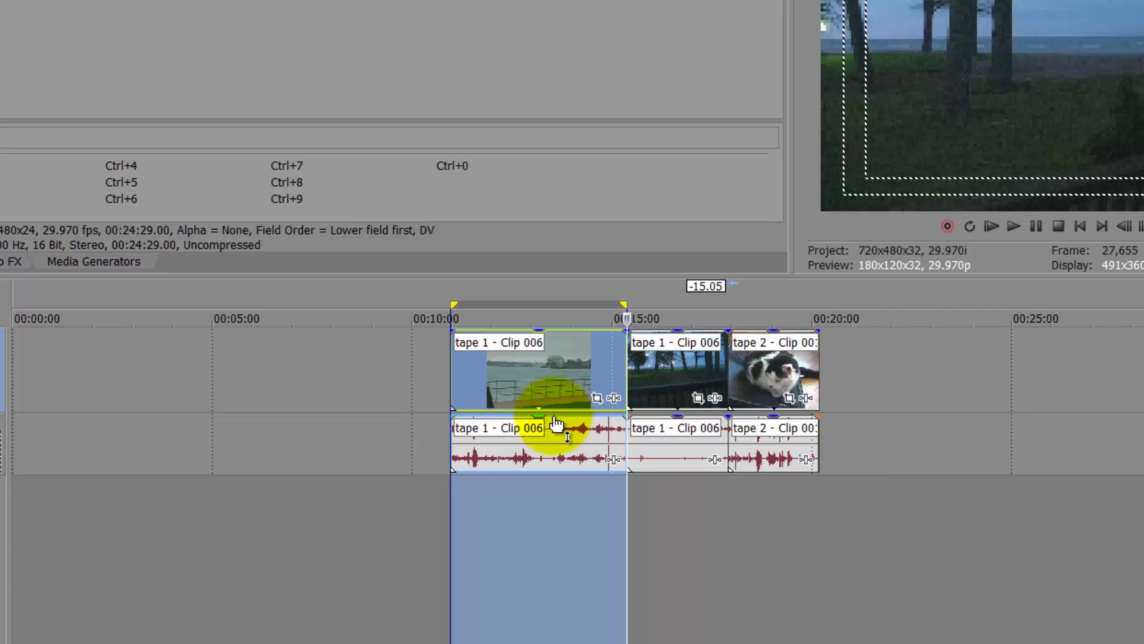
- Drag the tape 2 clip and the second tape 1 clip right, leaving gaps between all three clips
mouse_move(554, 418)
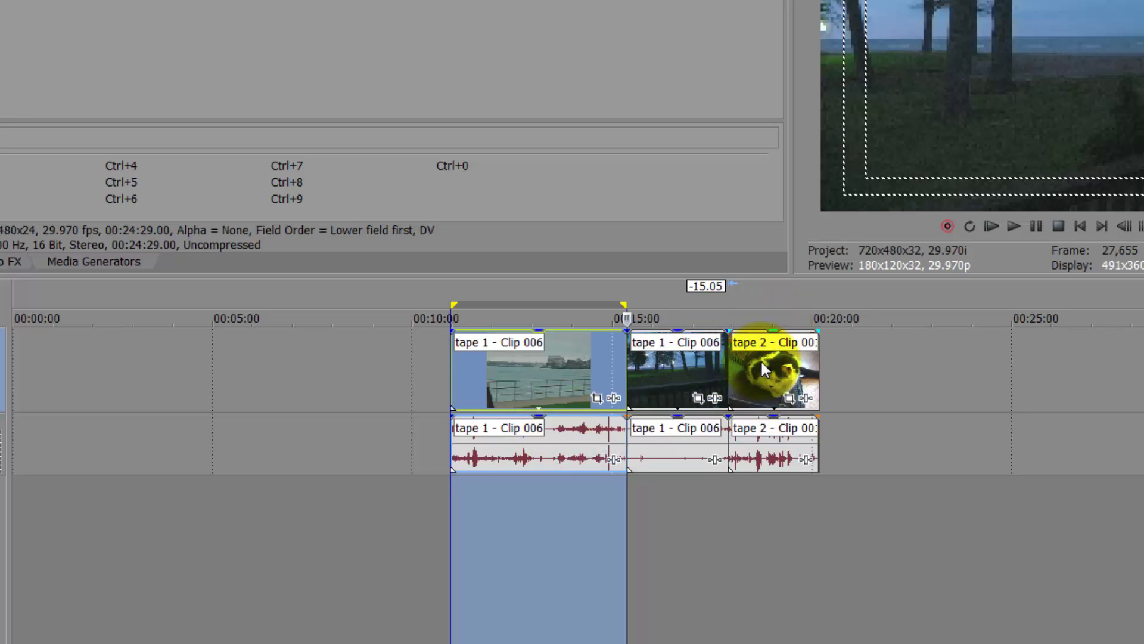
left_click_drag(761, 362, 856, 368)
left_click_drag(664, 358, 704, 357)
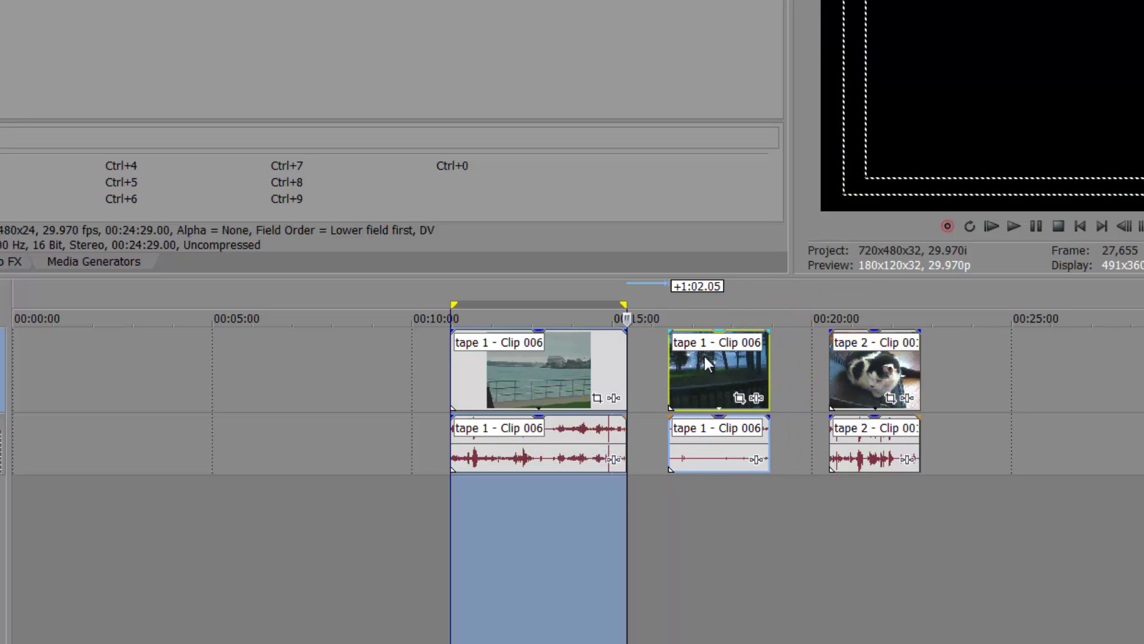
double_click(705, 357)
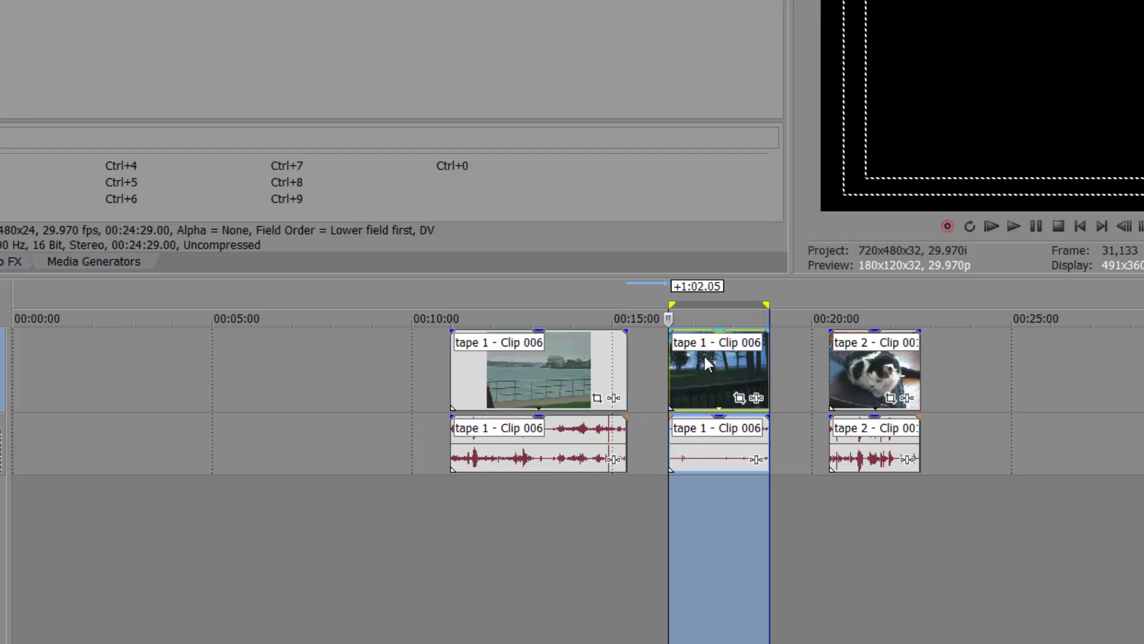
double_click(860, 363)
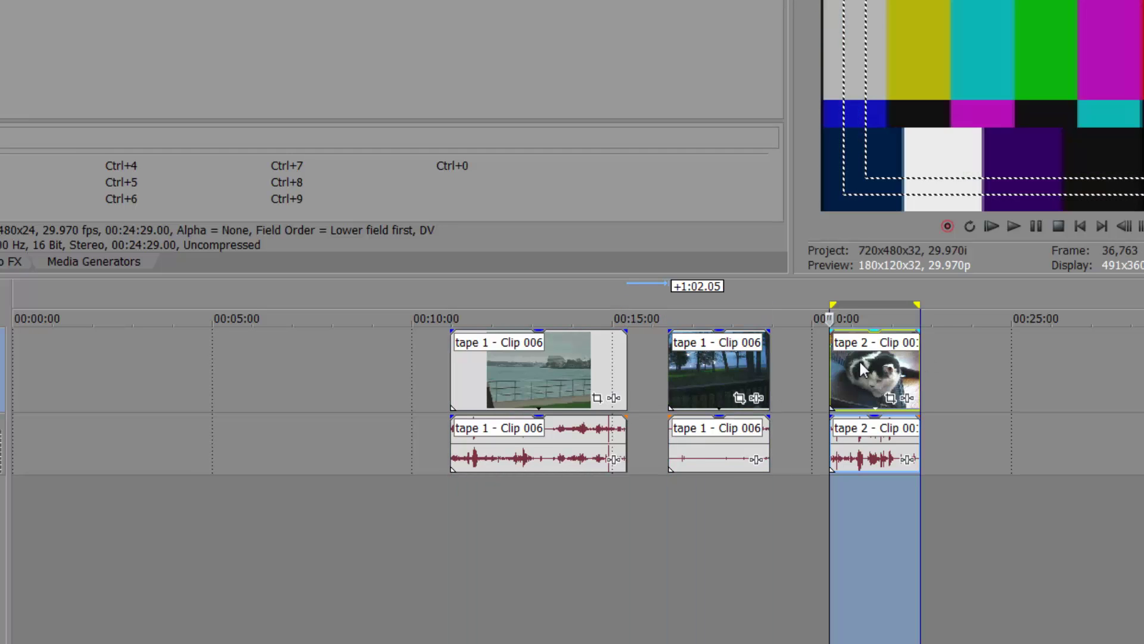
double_click(707, 361)
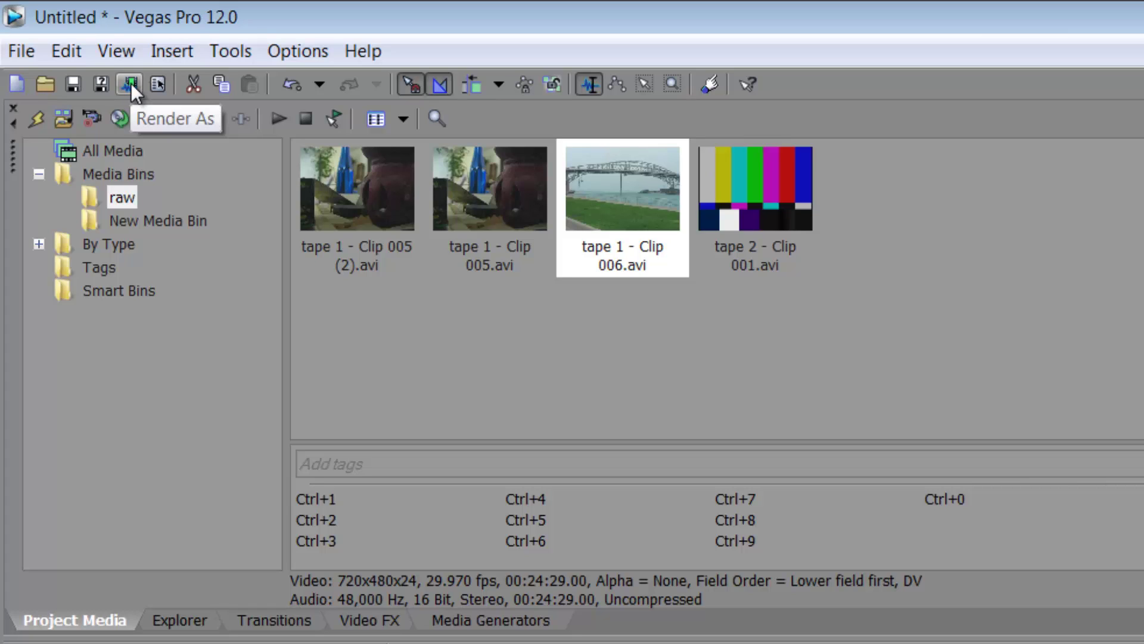
- Render As with the Dolby Digital AC-3 Pro Stereo DVD template to test dvd.ac3 in 'Make a dvd today'
left_click(14, 52)
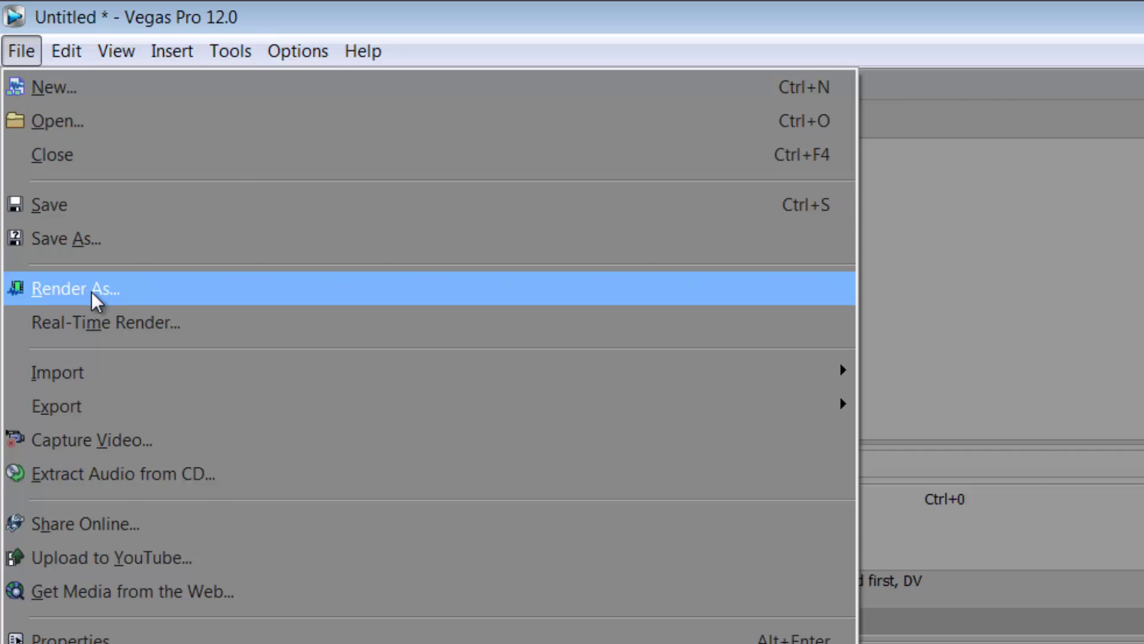
left_click(94, 297)
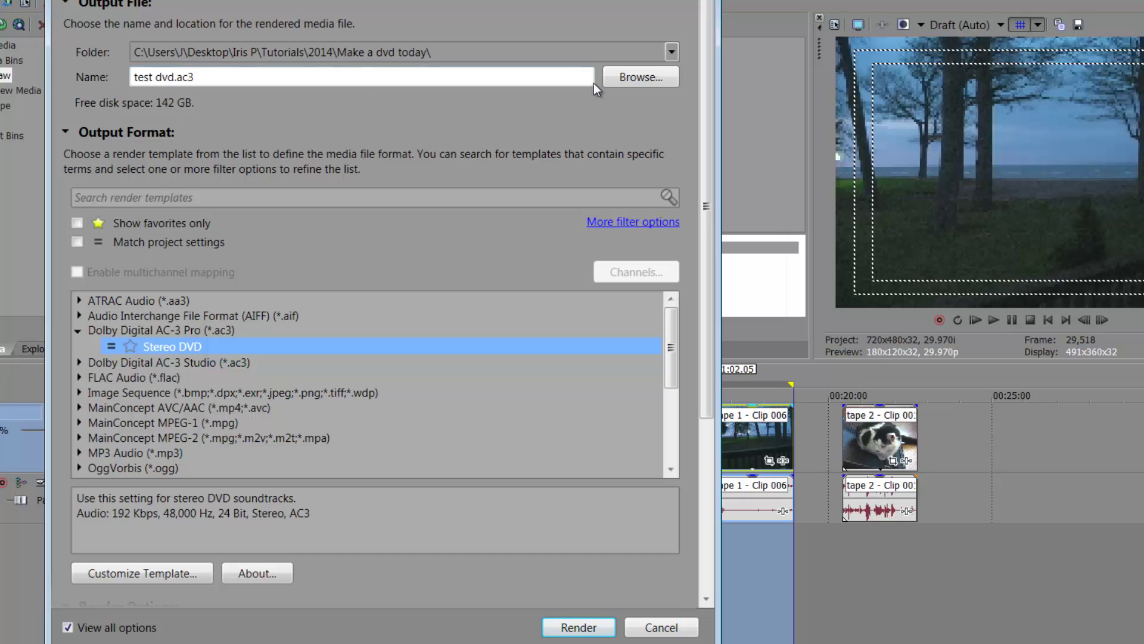
left_click(640, 80)
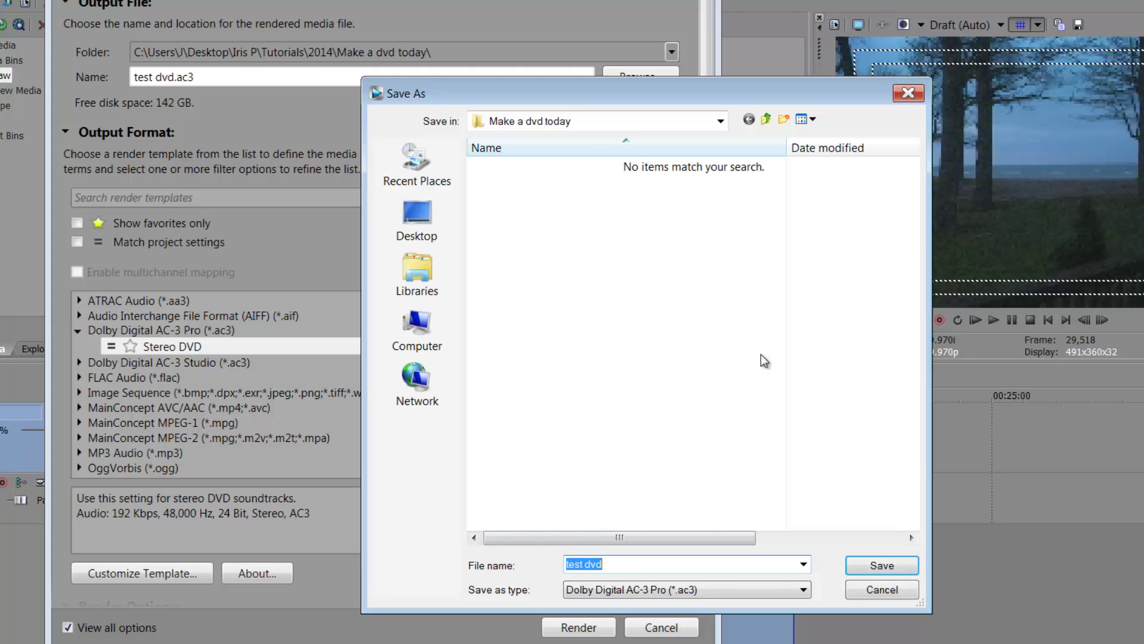
left_click(893, 566)
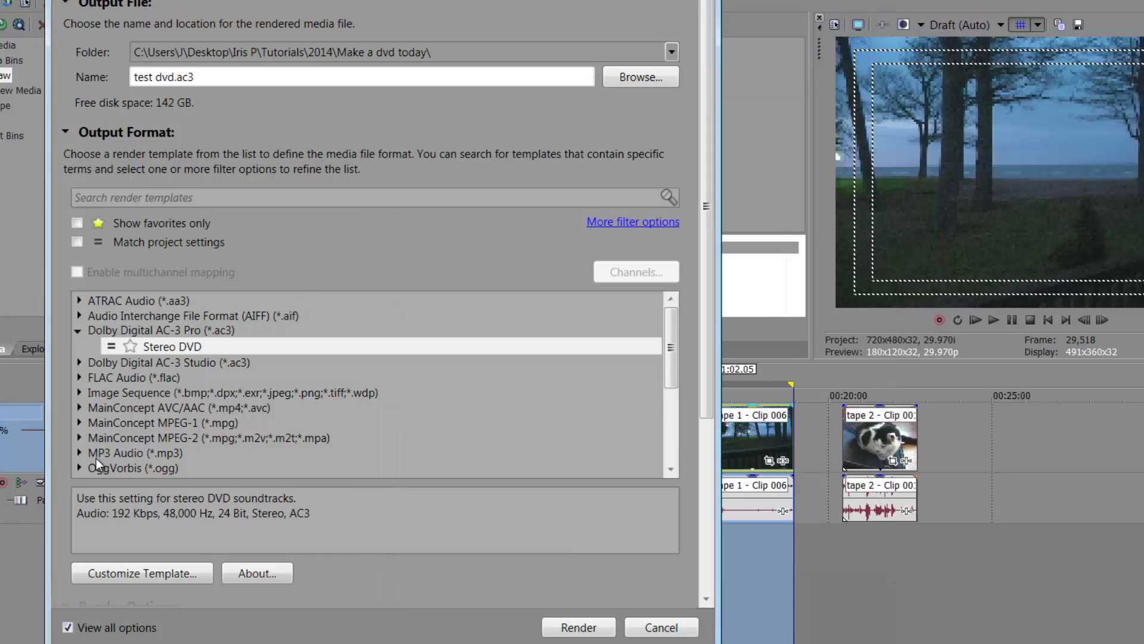
- Check Match project settings, collapse Dolby Digital AC-3 Pro and expand Video for Windows to reveal NTSC DV
left_click(77, 242)
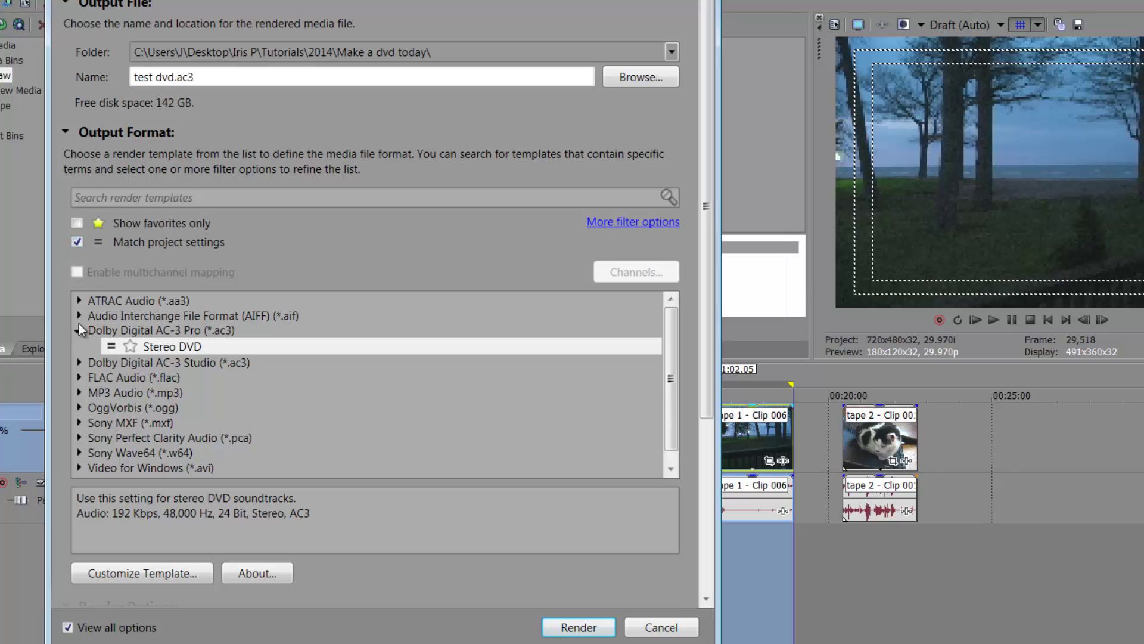
left_click(79, 329)
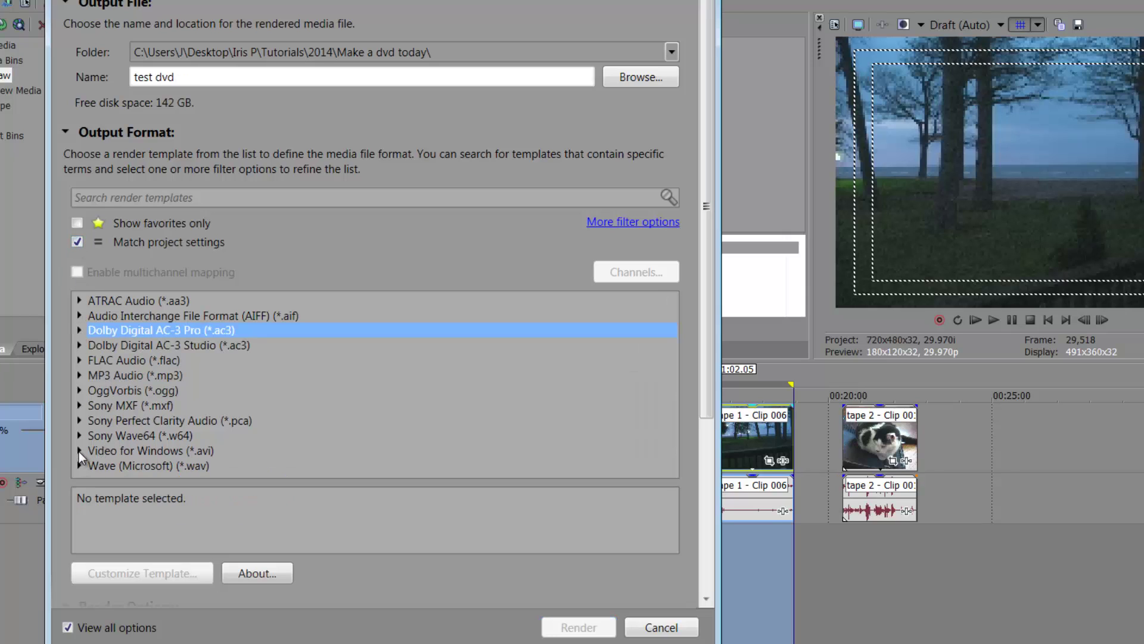
left_click(79, 450)
scroll(119, 453, "down", 1)
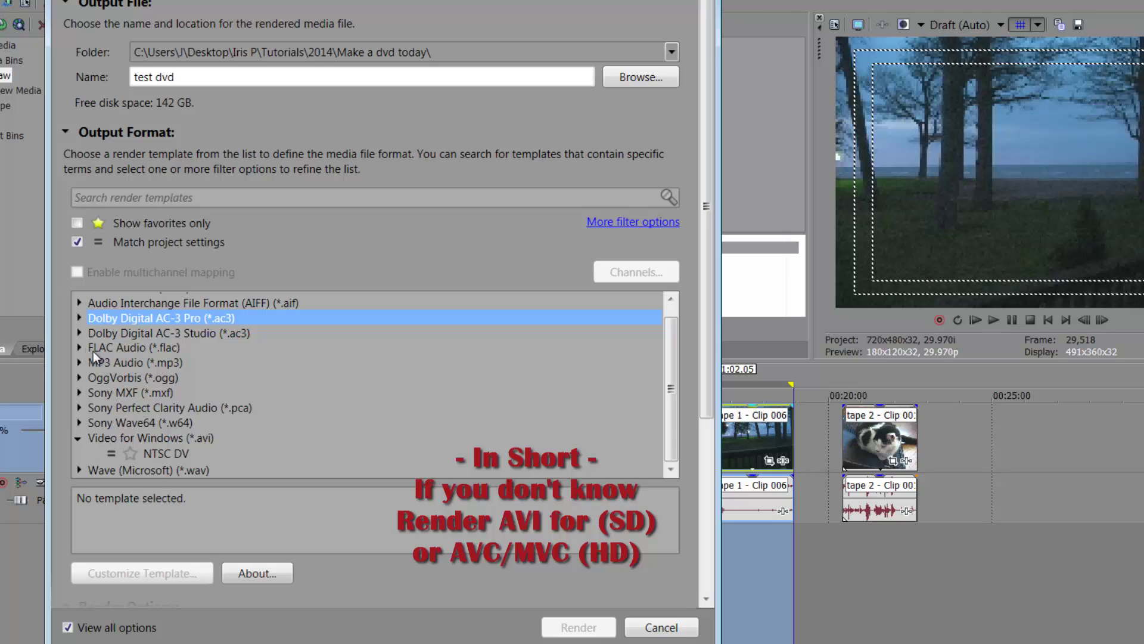
- Uncheck Match project settings and choose MainConcept MPEG-2's DVD Architect NTSC video stream template
left_click(78, 242)
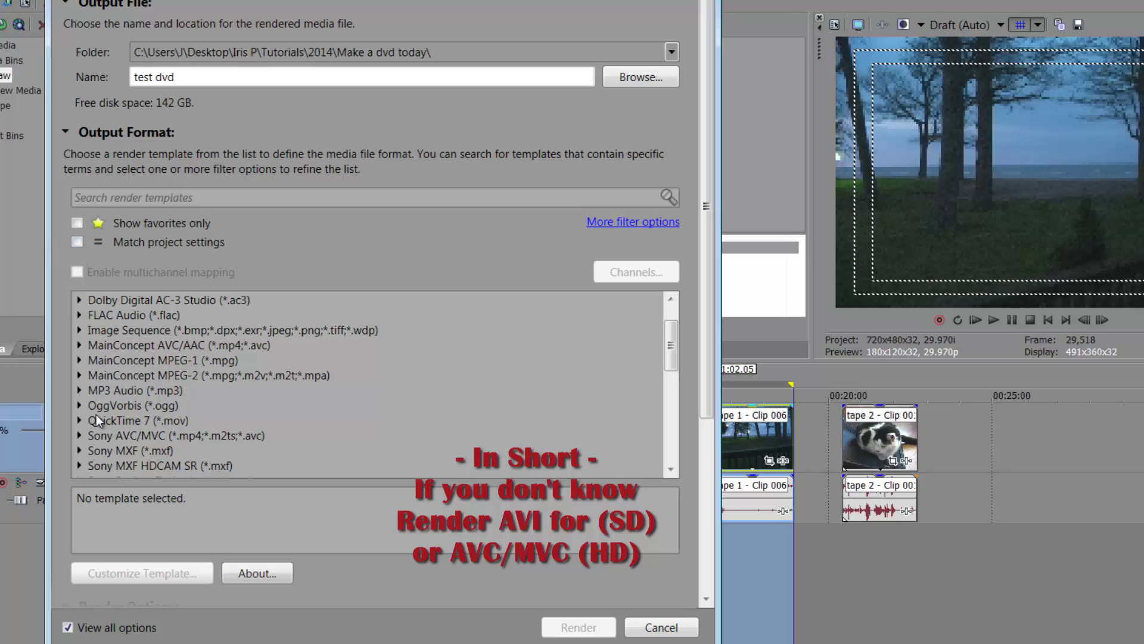
left_click(78, 376)
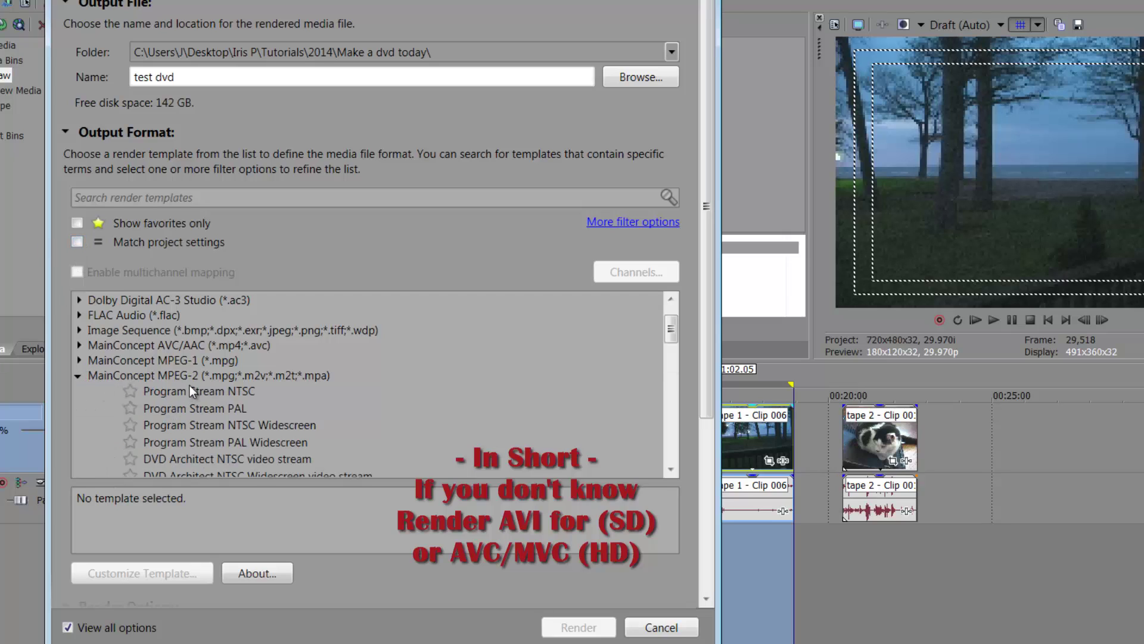
left_click(207, 455)
scroll(208, 454, "down", 2)
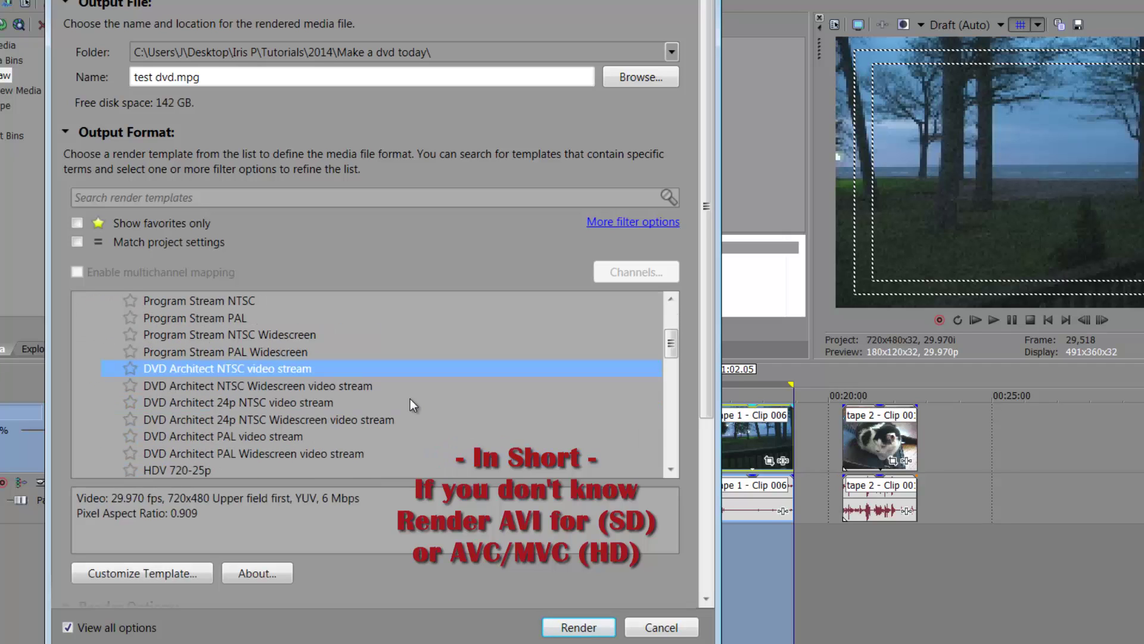
scroll(449, 374, "up", 1)
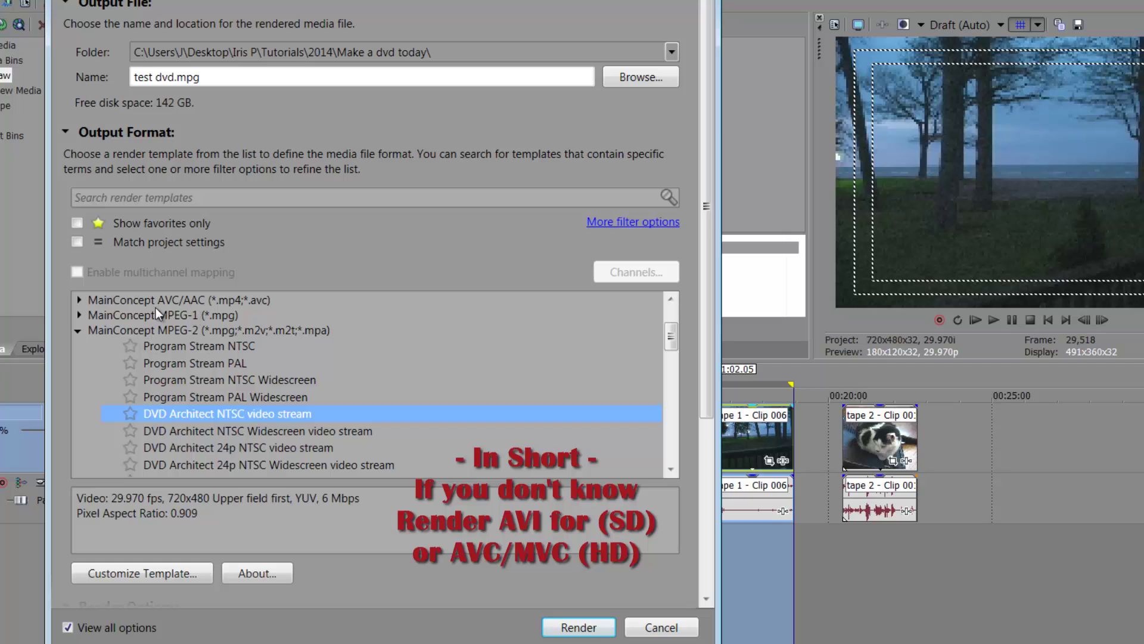
scroll(184, 374, "down", 5)
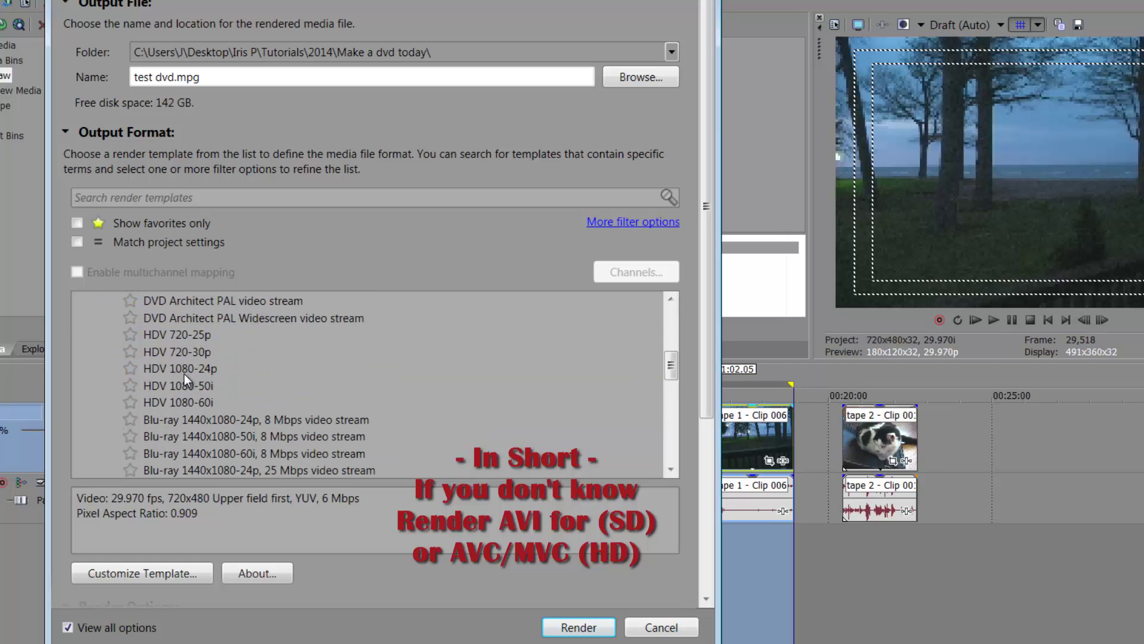
scroll(184, 373, "down", 3)
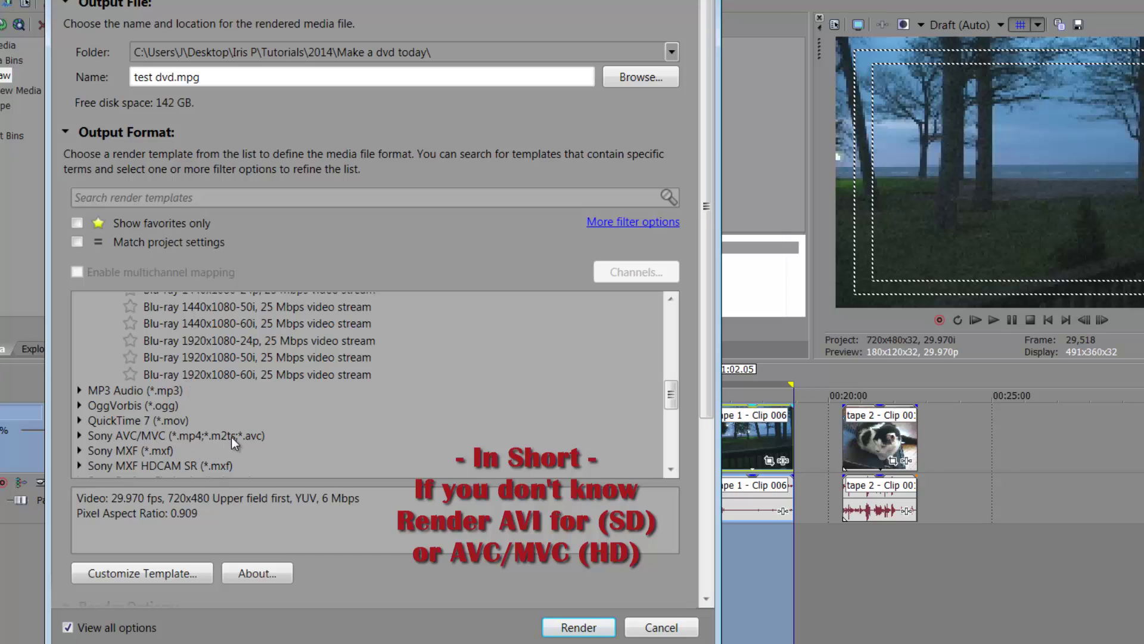
scroll(231, 438, "up", 8)
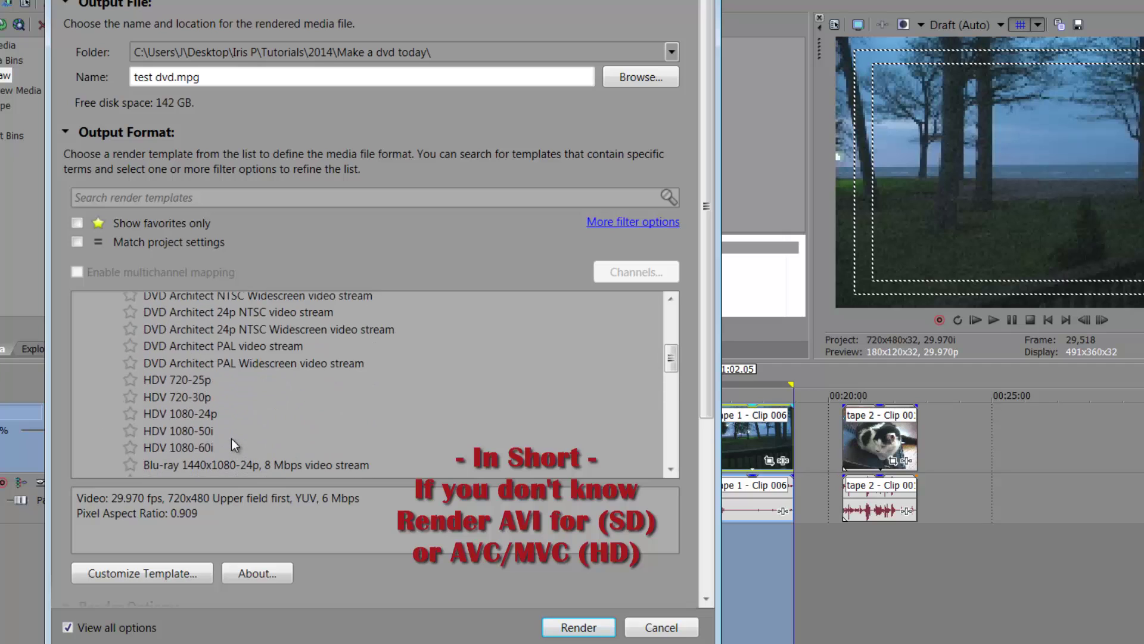
scroll(232, 438, "up", 3)
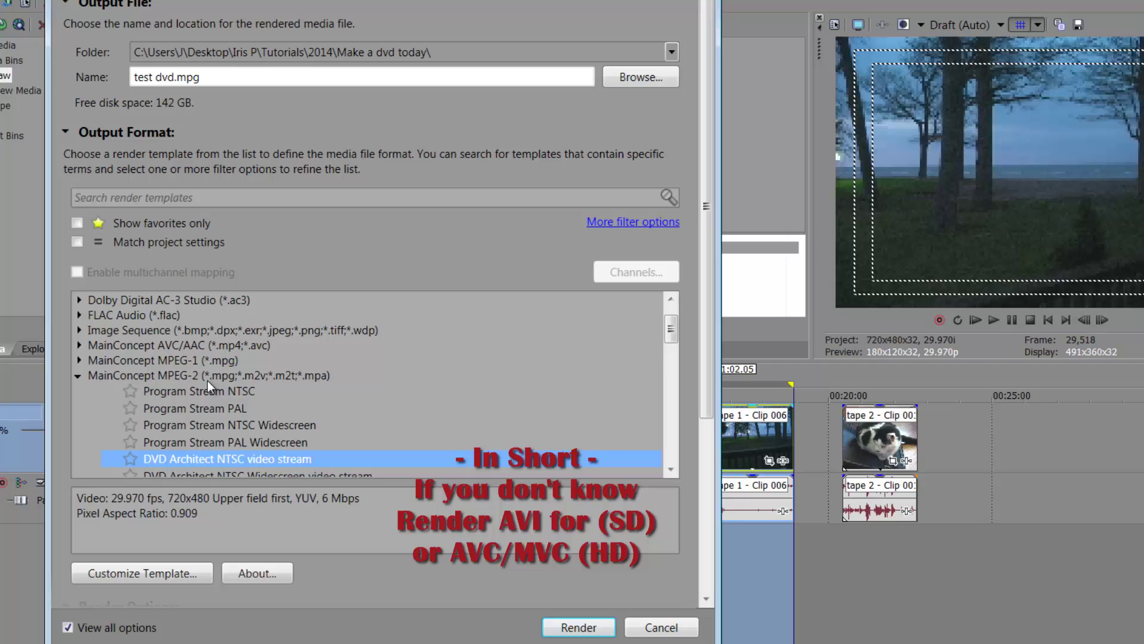
scroll(409, 442, "down", 2)
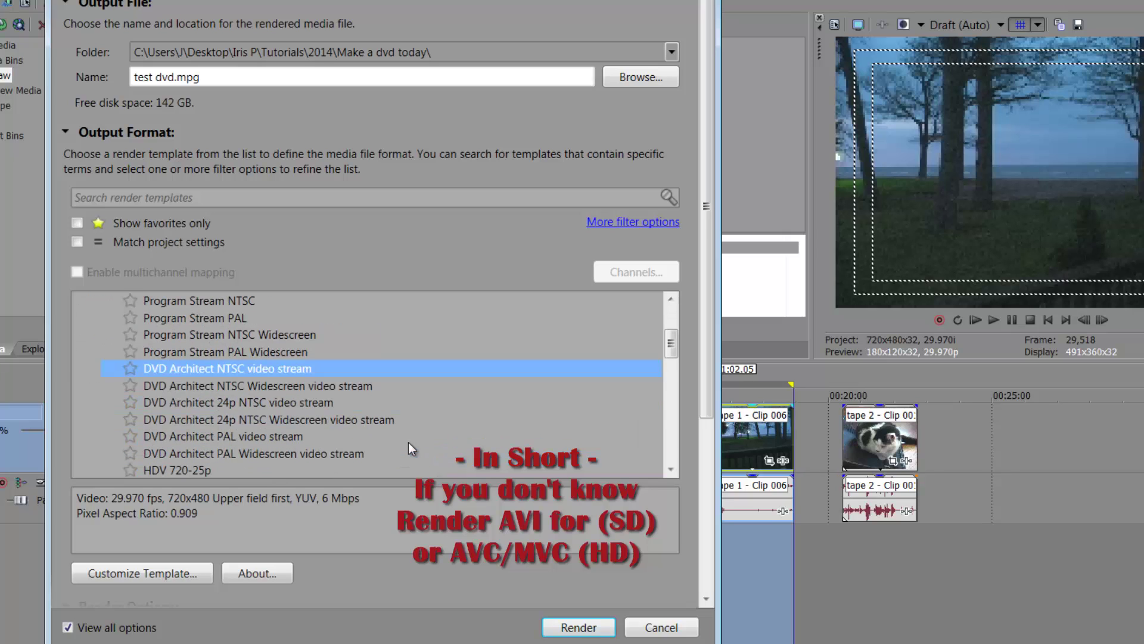
scroll(409, 442, "down", 1)
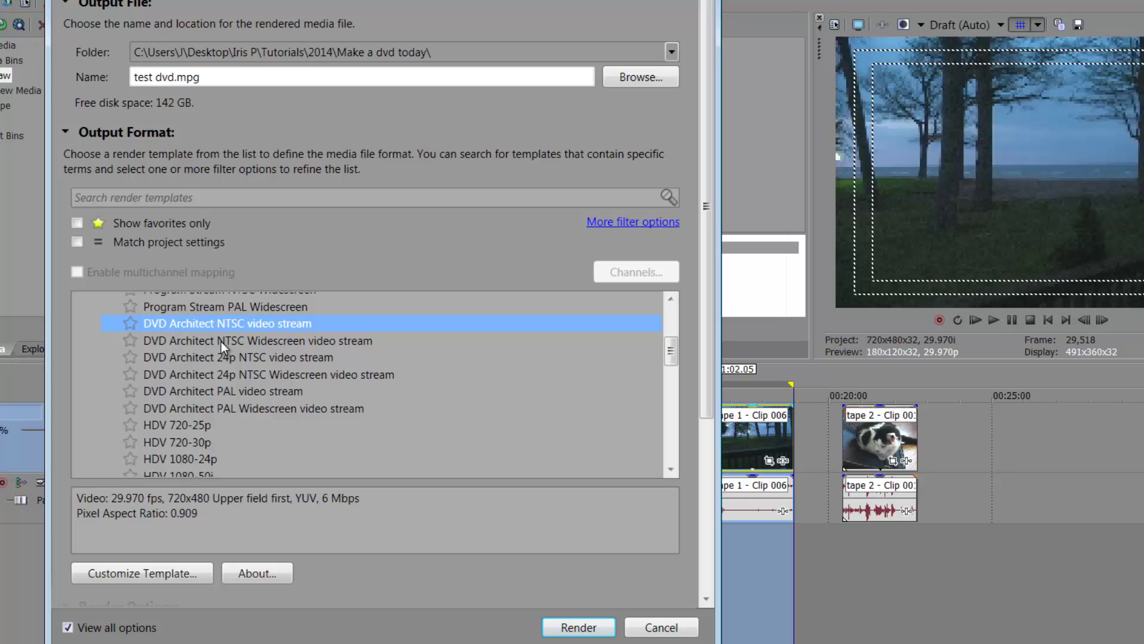
- Compare the Widescreen and standard DVD Architect NTSC templates, keep the standard one, and render test dvd.mpg
left_click(284, 340)
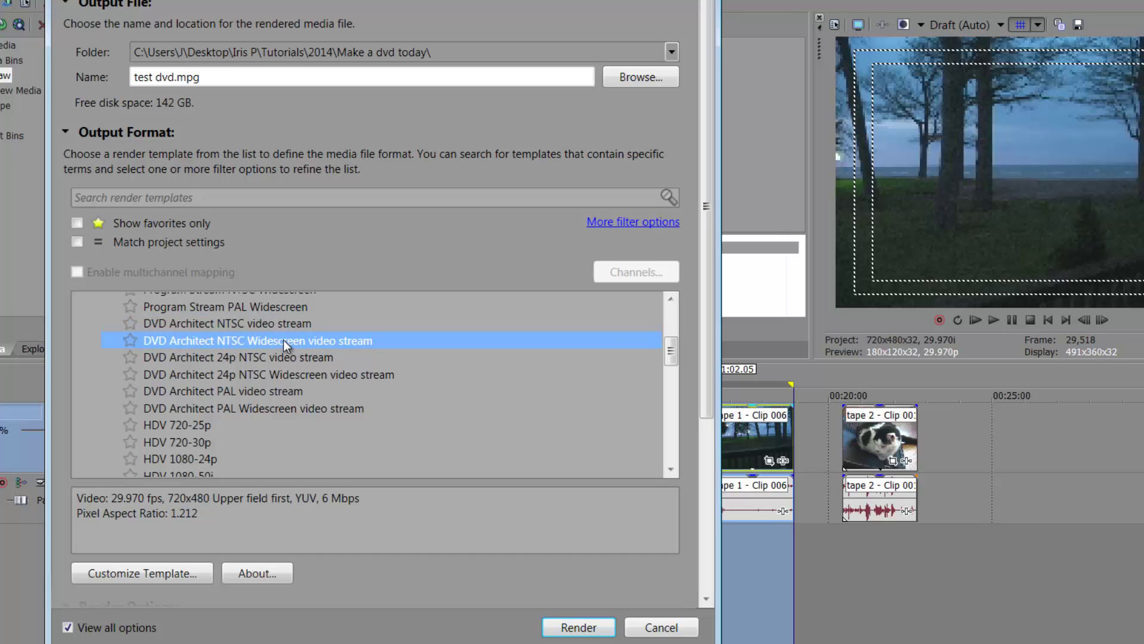
left_click(238, 323)
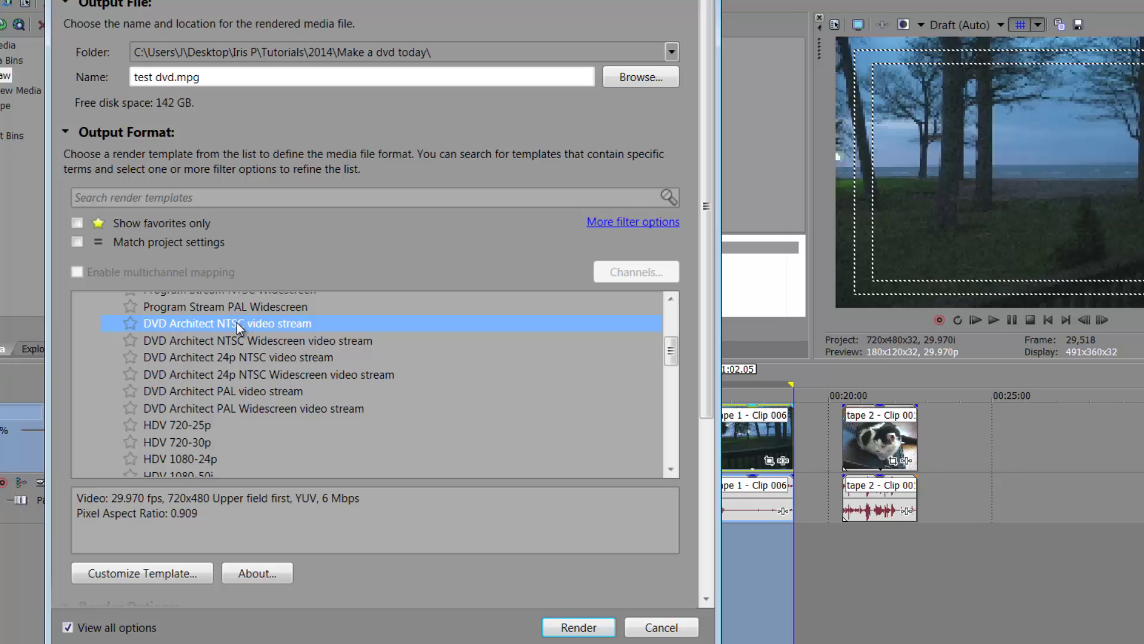
scroll(258, 371, "up", 1)
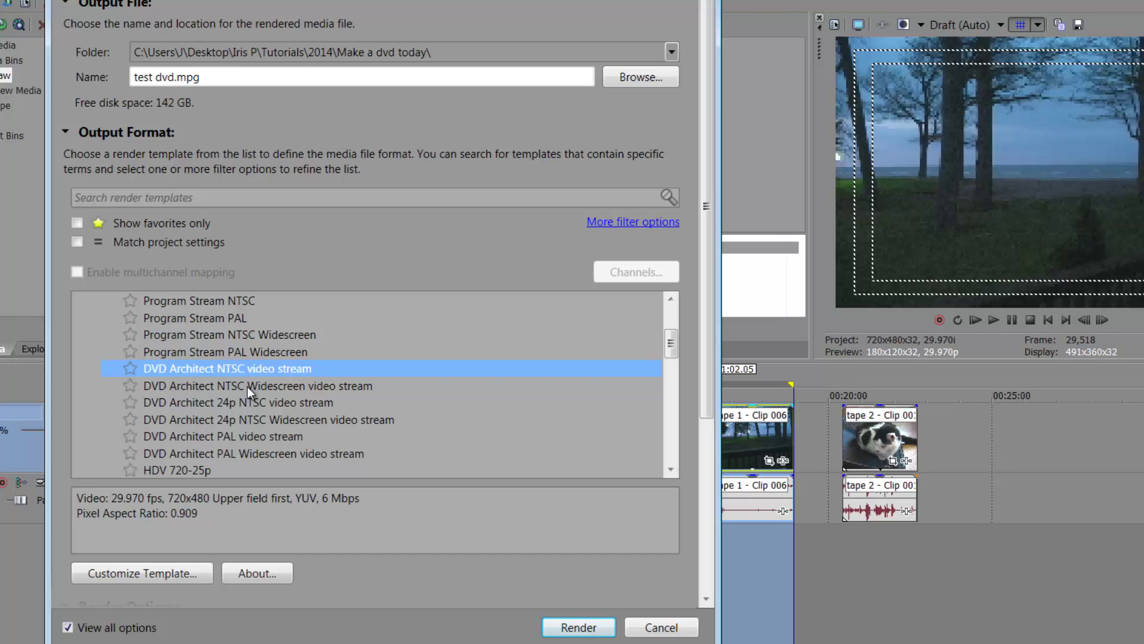
left_click(248, 387)
left_click(252, 369)
left_click(260, 387)
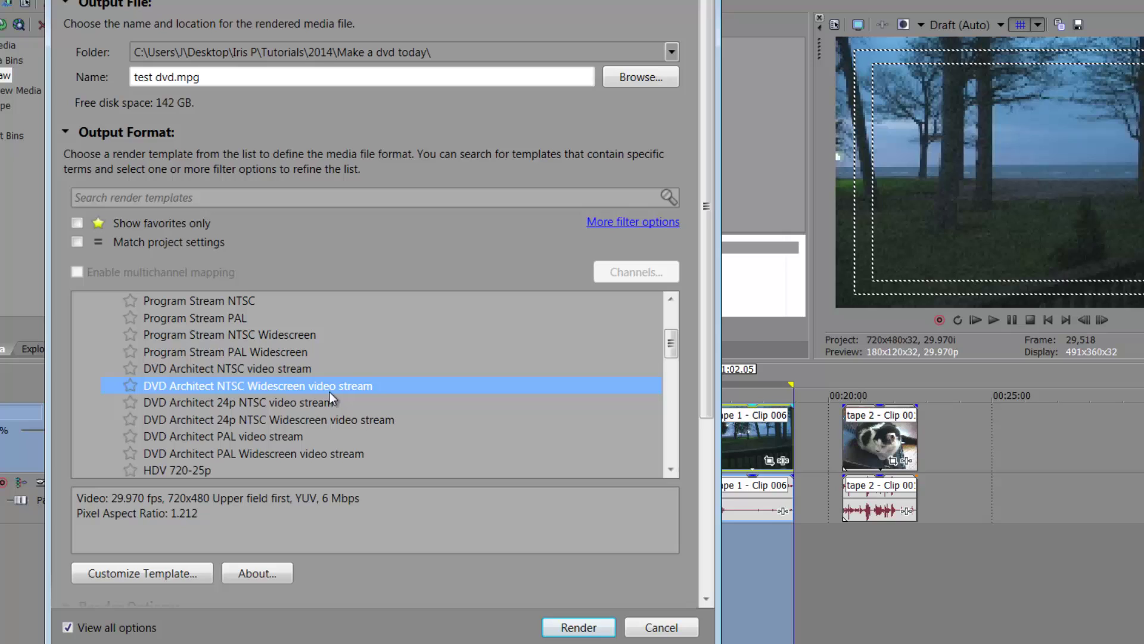
left_click(275, 367)
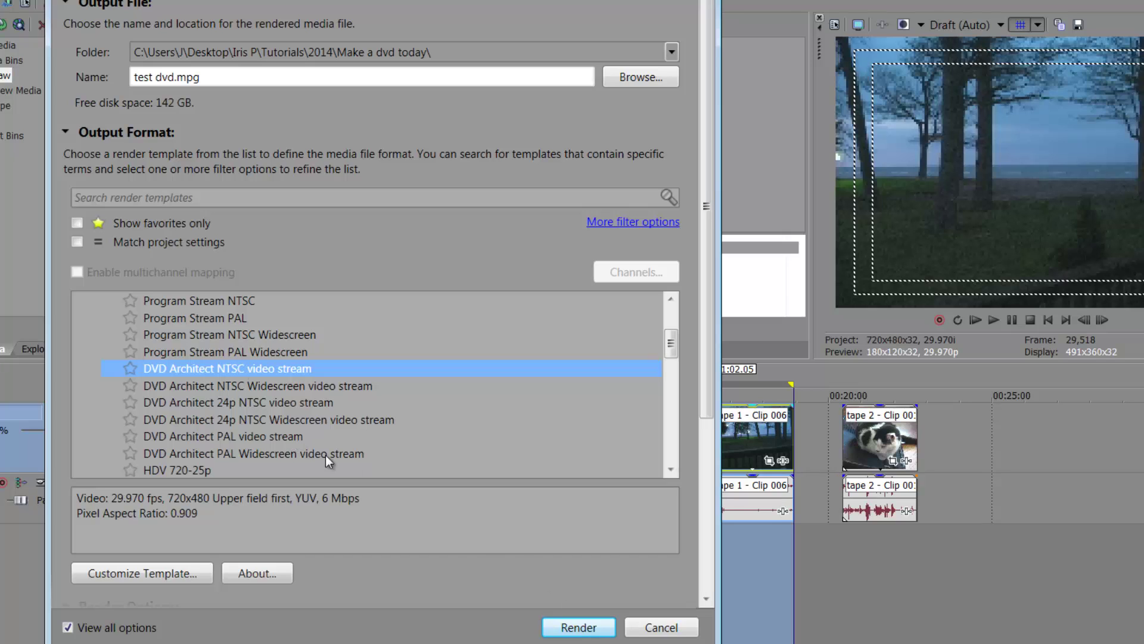
left_click(586, 630)
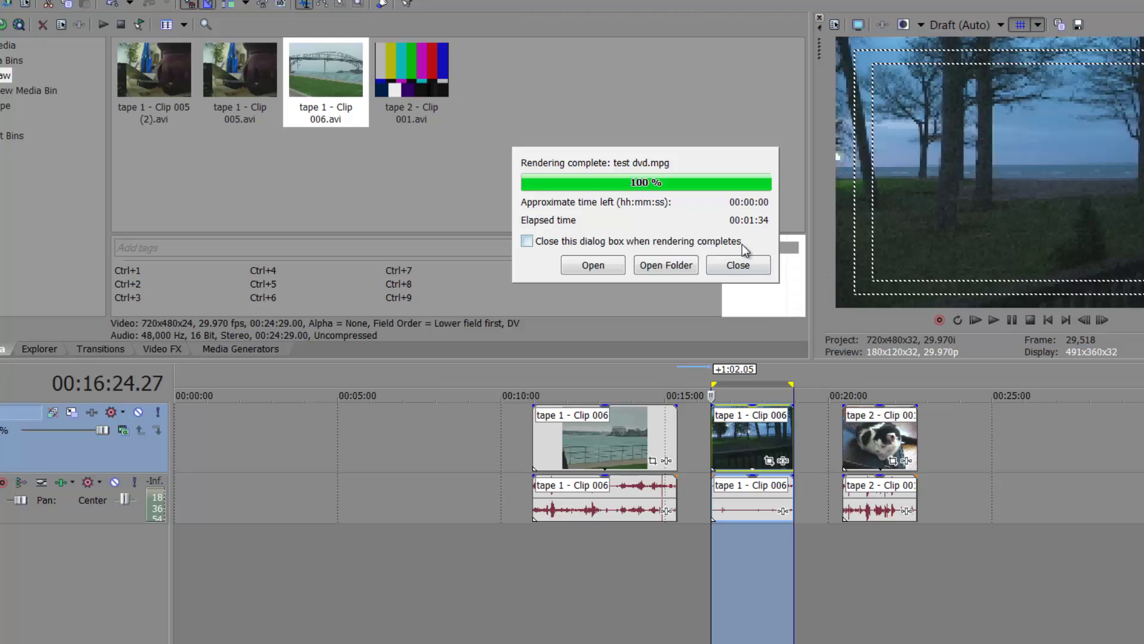
- Open the output folder and inspect the rendered test dvd file in Explorer
left_click(659, 269)
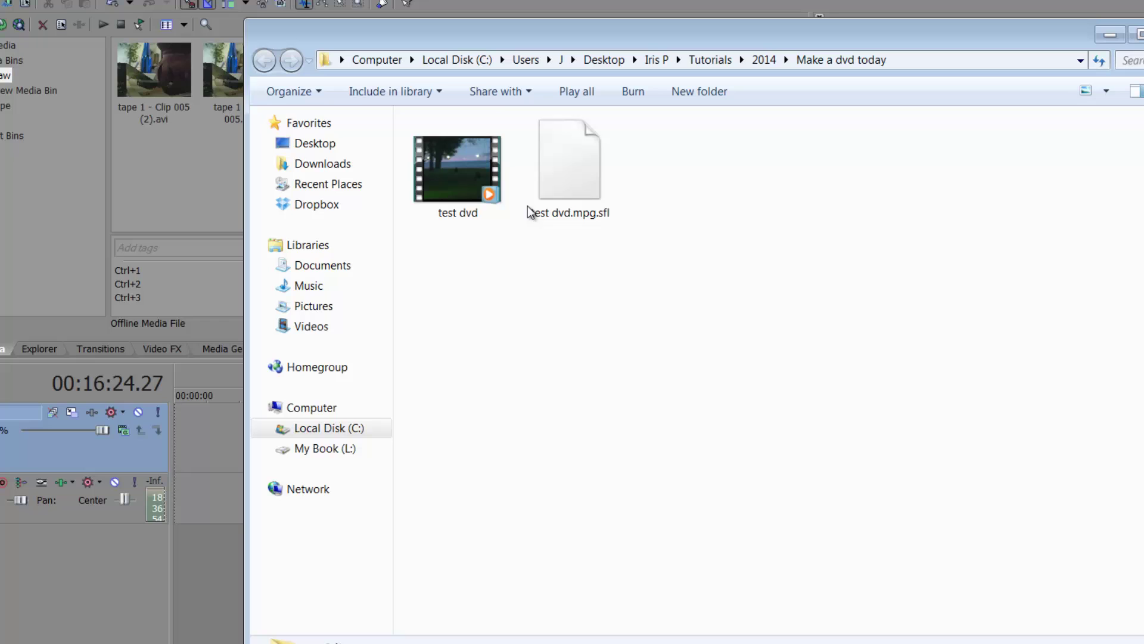
left_click(487, 177)
right_click(488, 179)
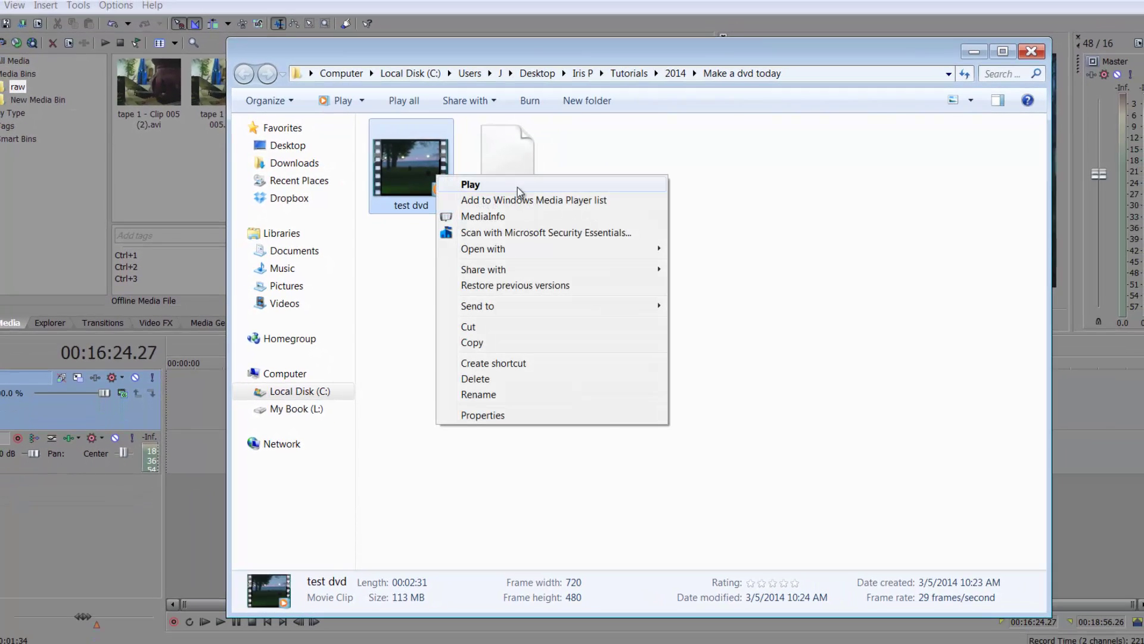
left_click(782, 188)
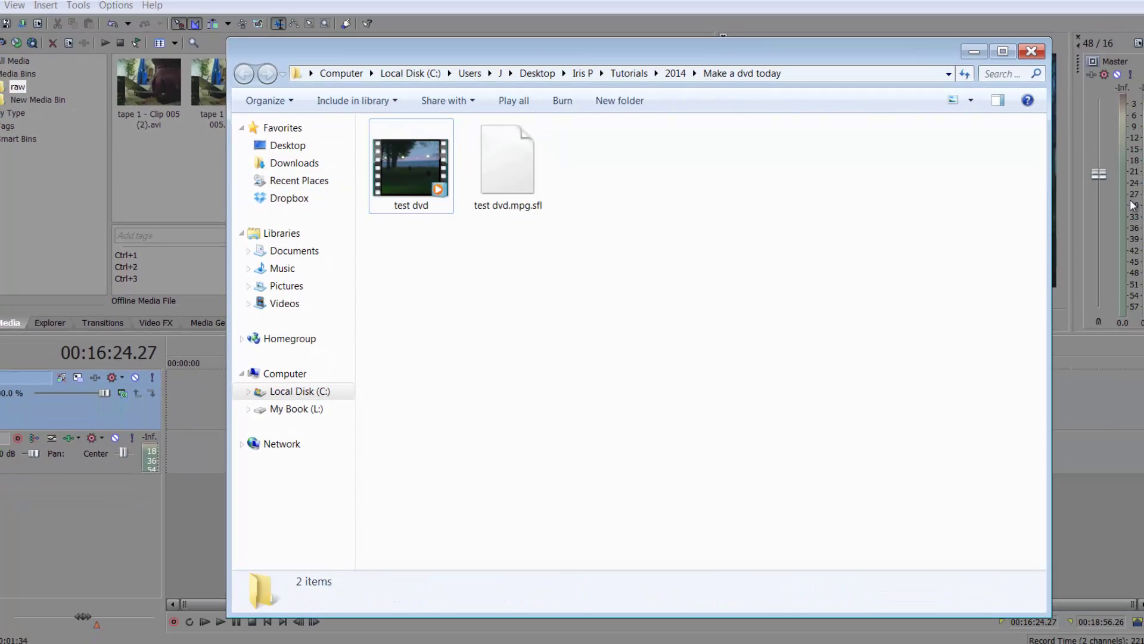
- Return to Vegas, select the second Clip 006 event and move the playhead to 00:12:02.14
left_click(919, 12)
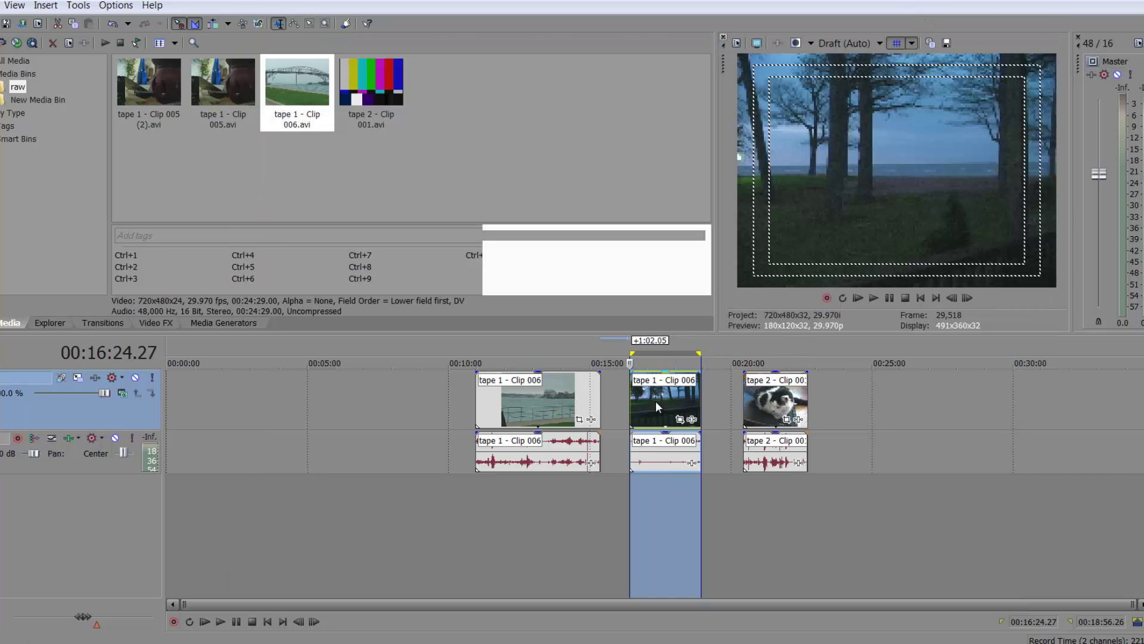
left_click(656, 401)
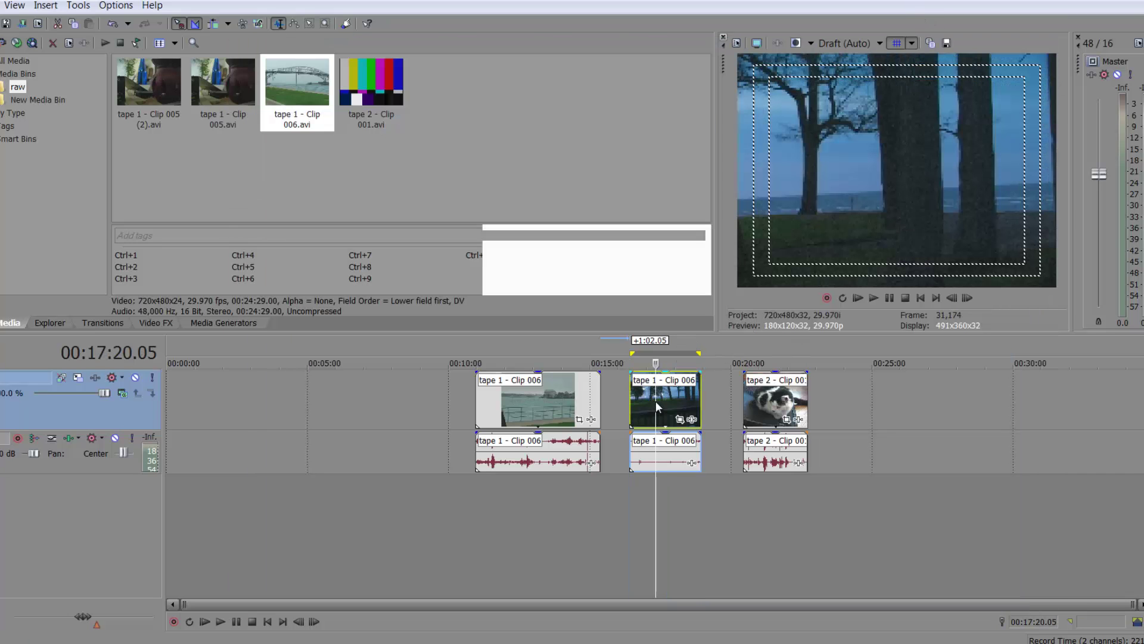
left_click(506, 511)
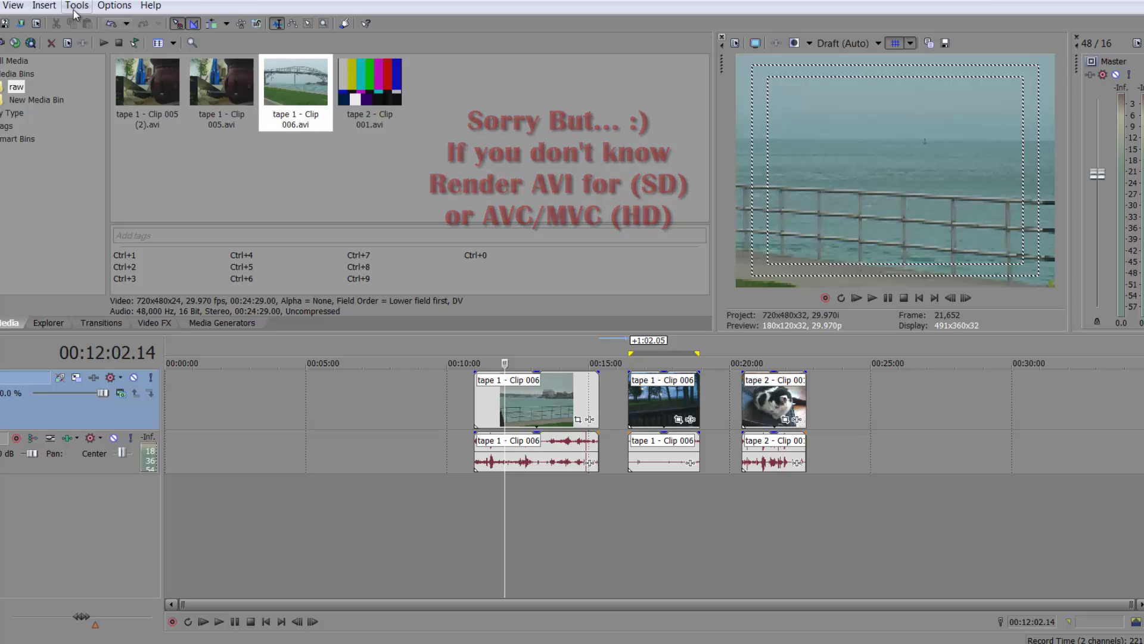
- Reopen the render settings, collapse MainConcept MPEG-2 and expand the Sony AVC/MVC templates
left_click(17, 23)
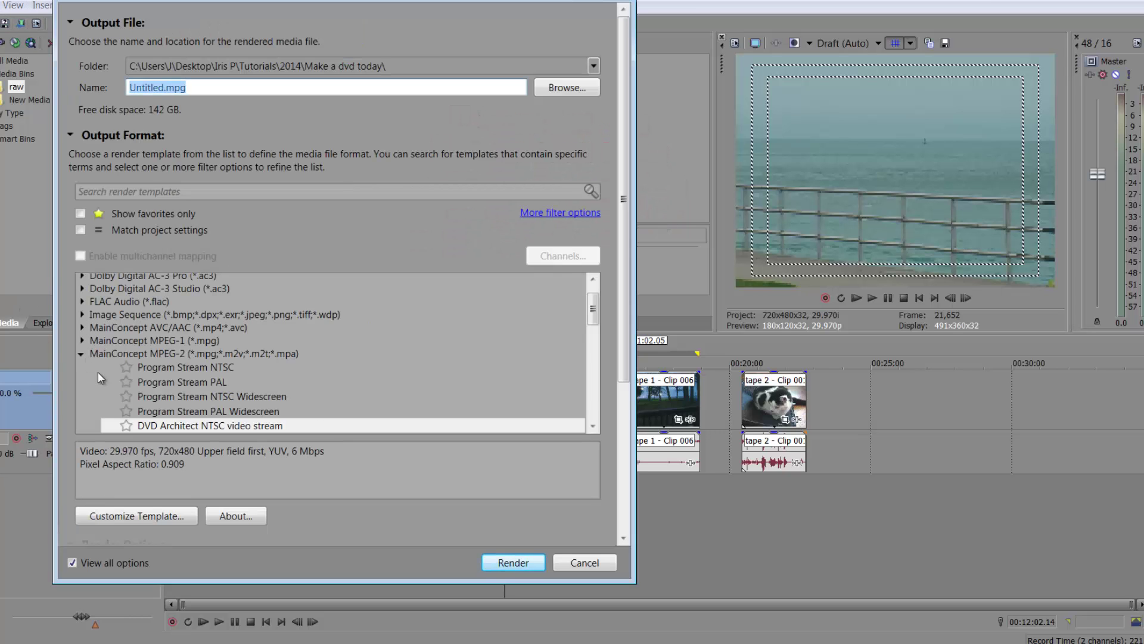
left_click(81, 354)
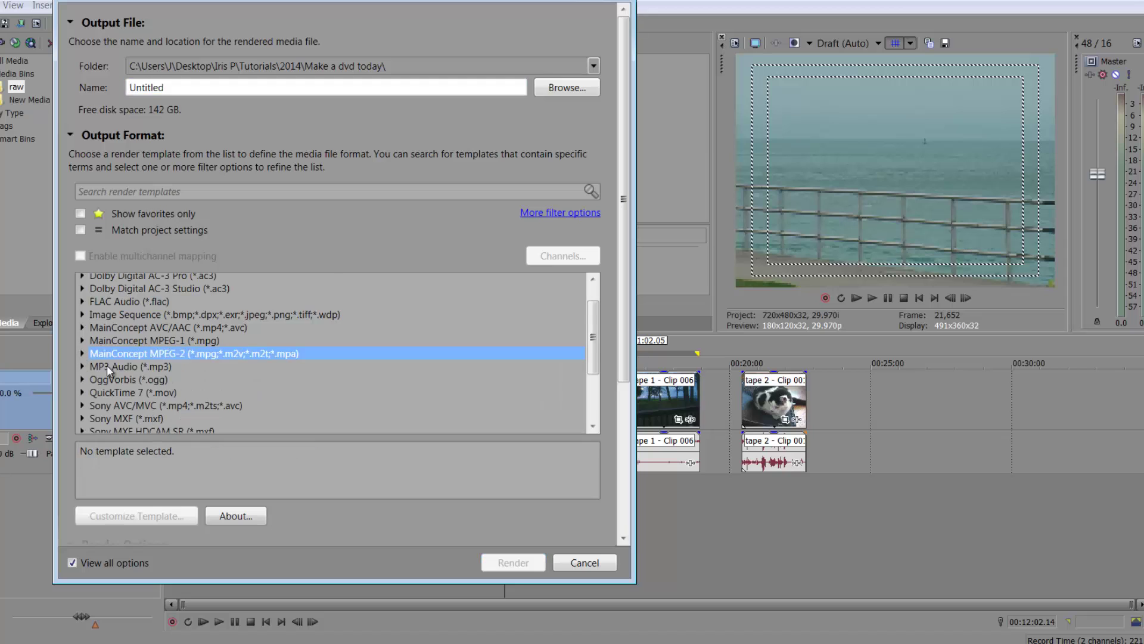
scroll(106, 365, "down", 2)
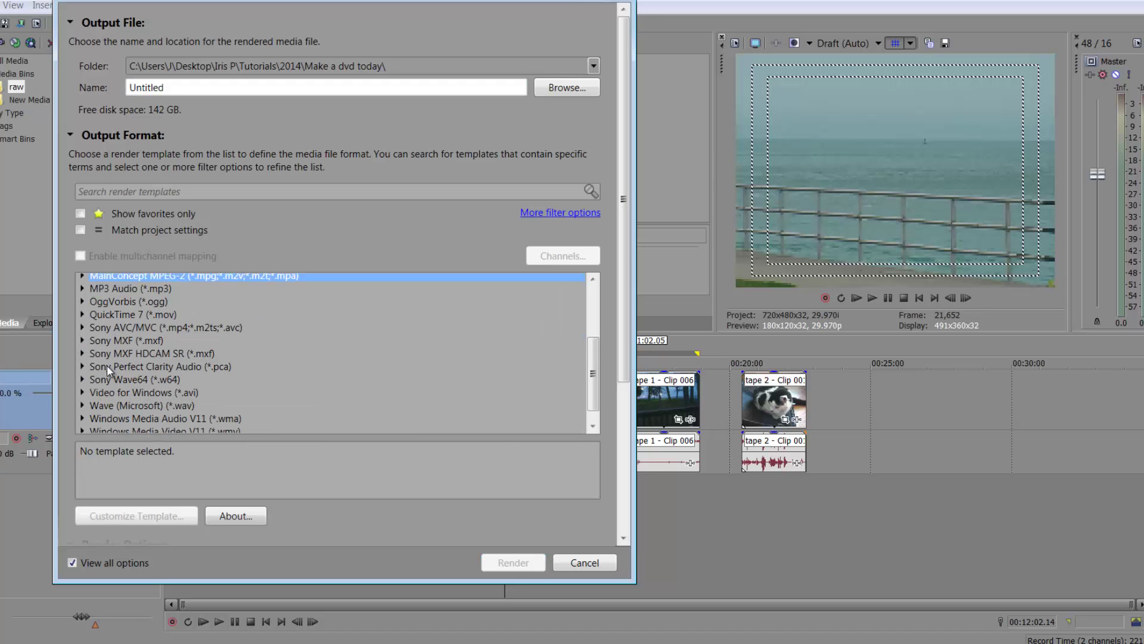
left_click(82, 327)
scroll(177, 381, "down", 5)
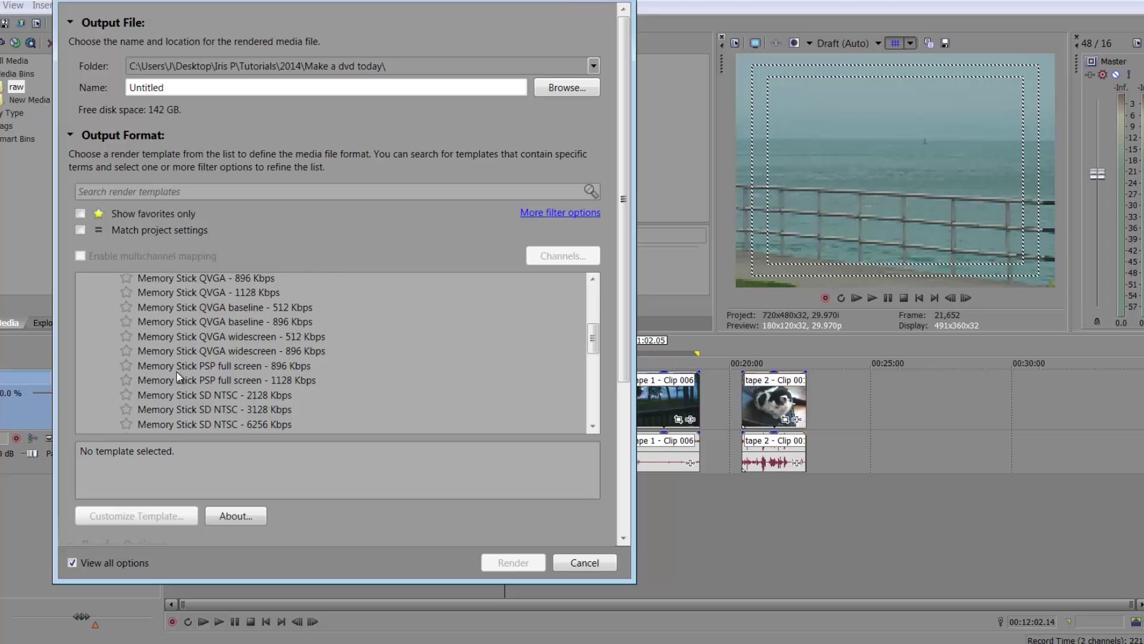
- Review the AVCHD 1440x1080-60i and 1920x1080-50i and the Blu-ray 1440x1080-50i and 1920x1080-60i templates, then cancel
left_click(175, 369)
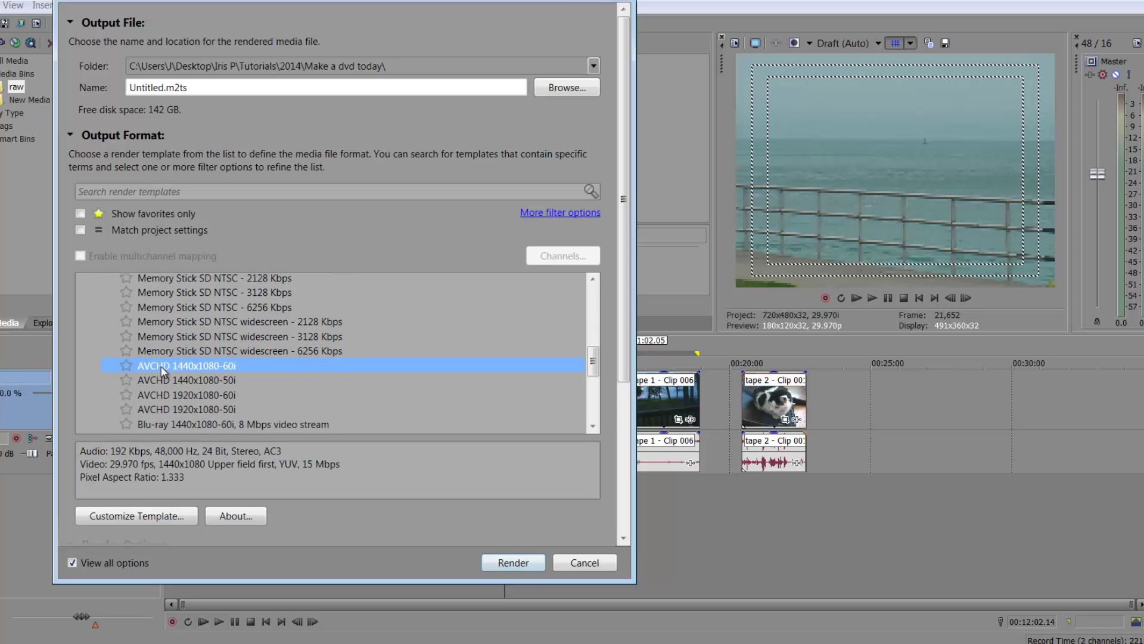
scroll(319, 388, "down", 1)
left_click(189, 371)
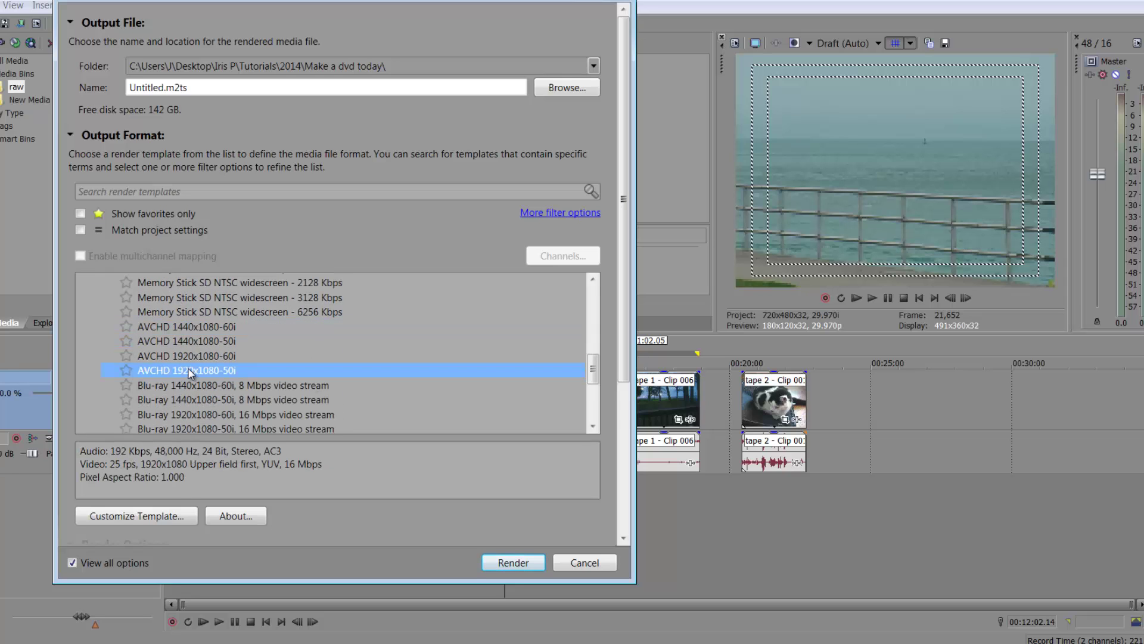
left_click(267, 403)
scroll(266, 405, "down", 2)
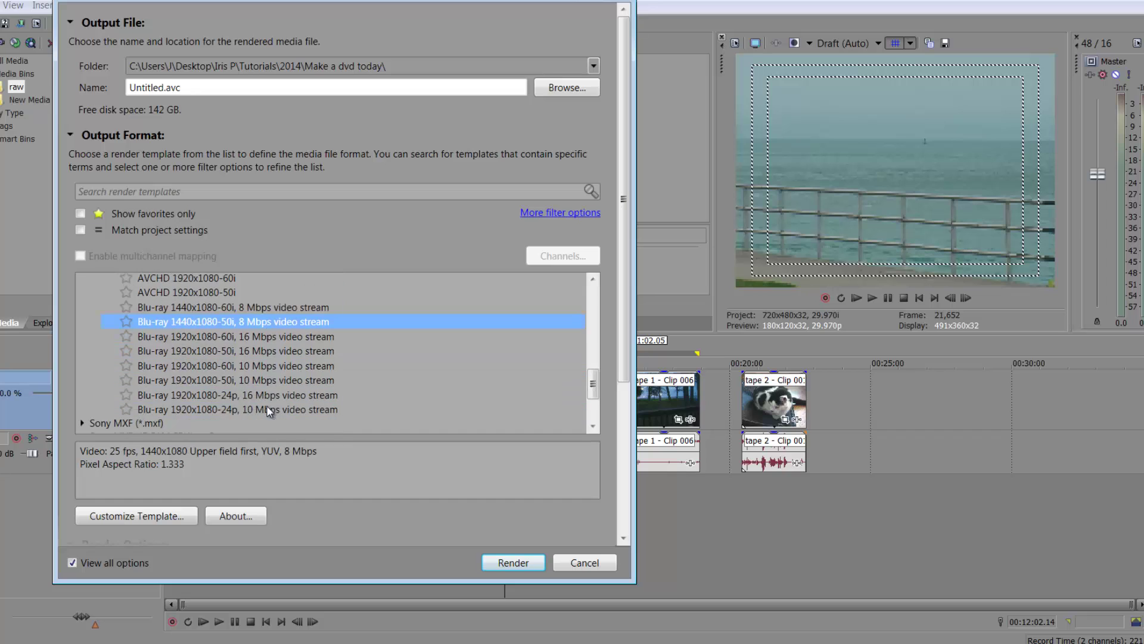
left_click(382, 337)
scroll(386, 338, "up", 1)
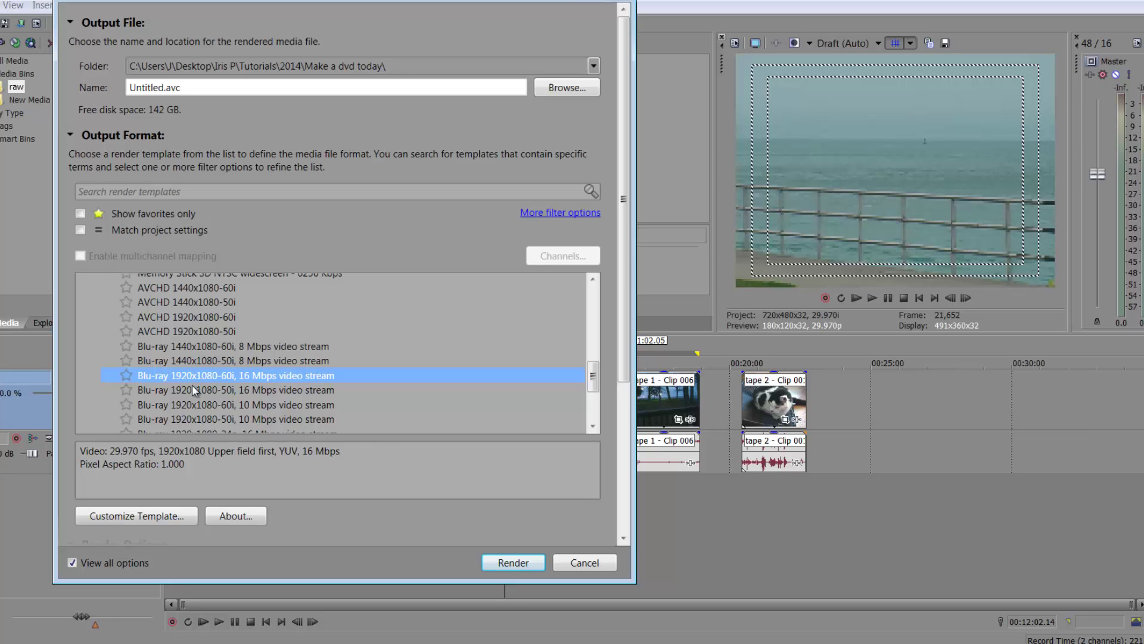
left_click(220, 405)
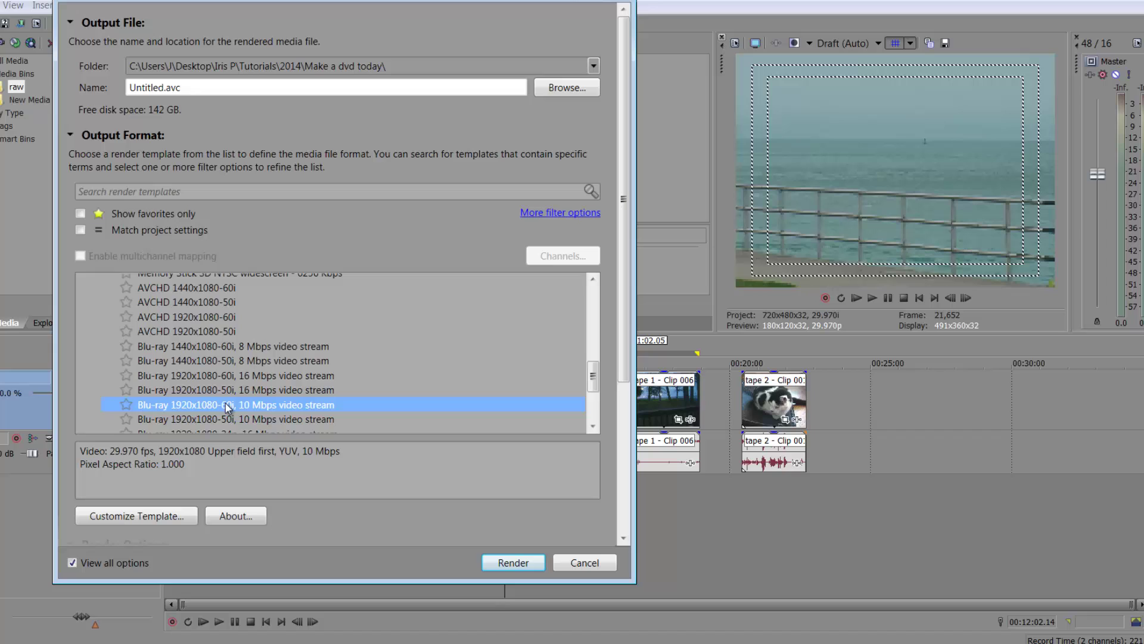
left_click(576, 563)
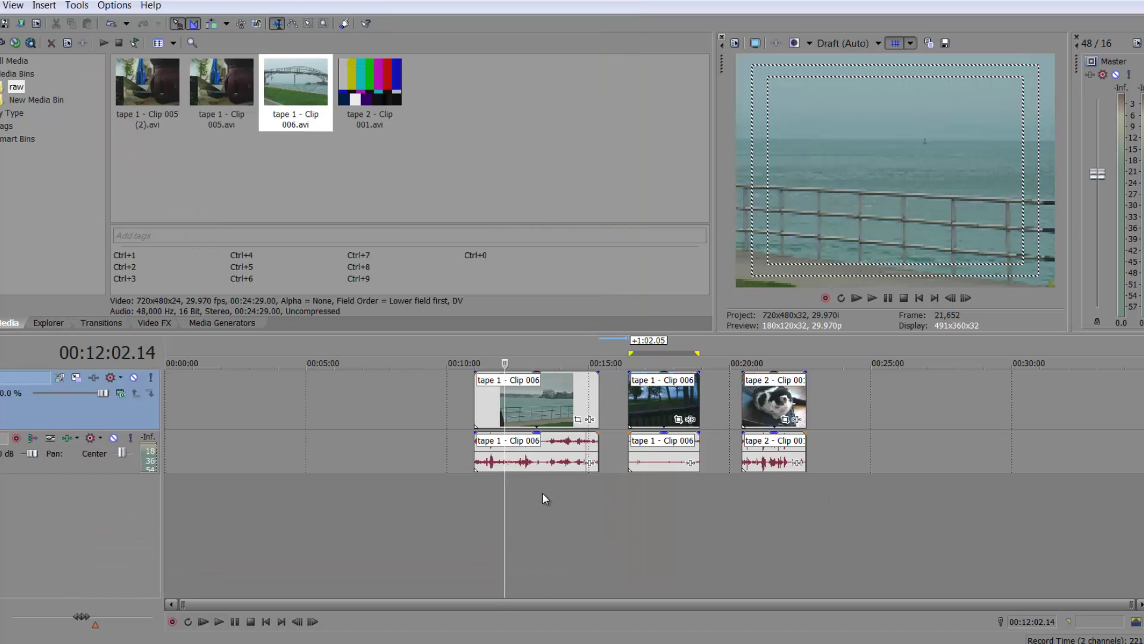
- Place the timeline cursor at 00:13:22.17 by clicking the empty area below the tracks
left_click(542, 492)
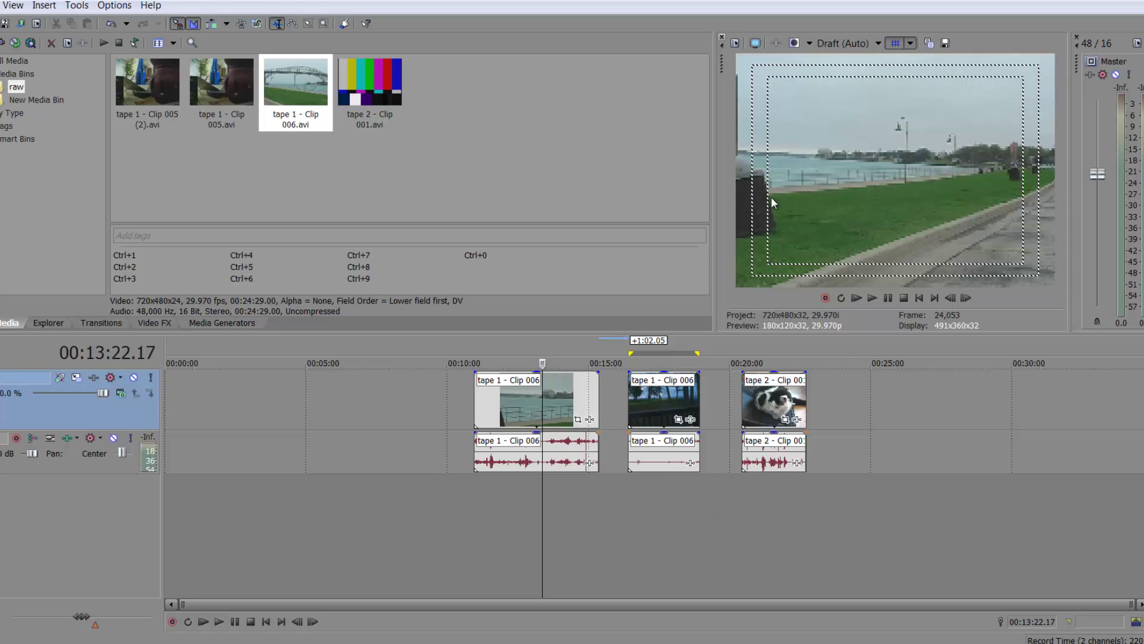
- Close the 'Make a dvd today' Explorer window and launch DVD Architect from the dvdarch52 desktop shortcut
left_click(509, 205)
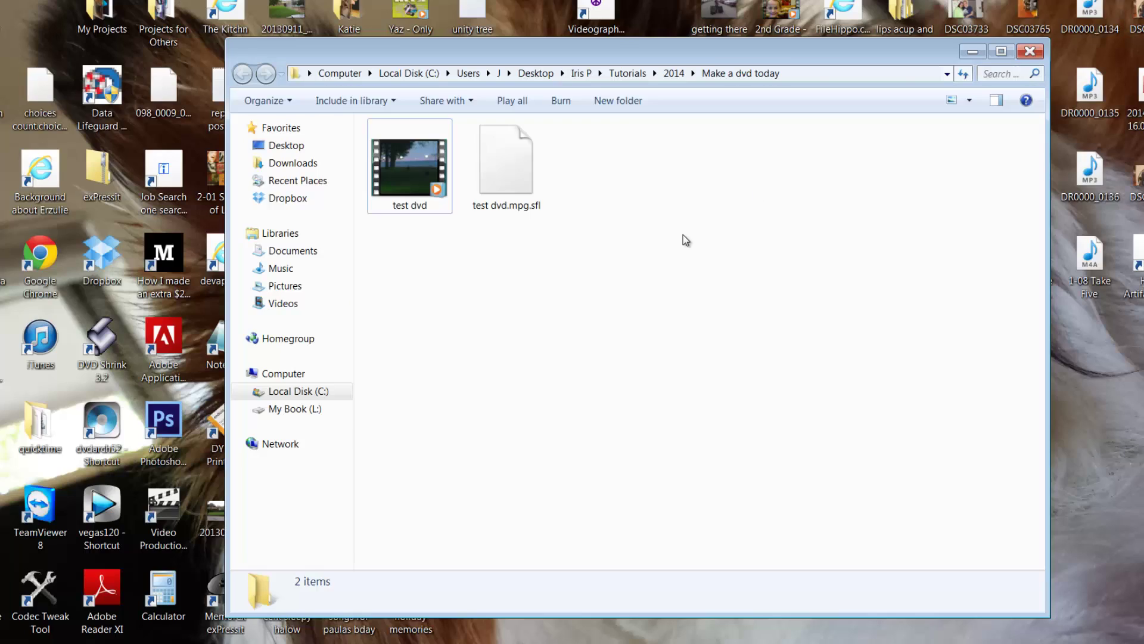
left_click(1030, 52)
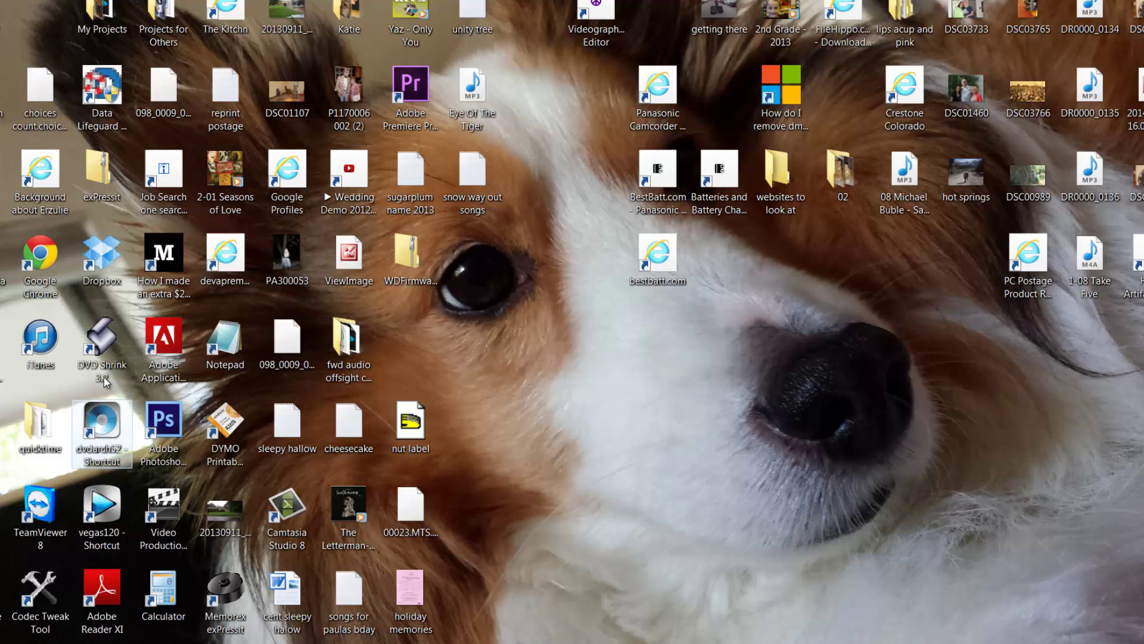
right_click(101, 421)
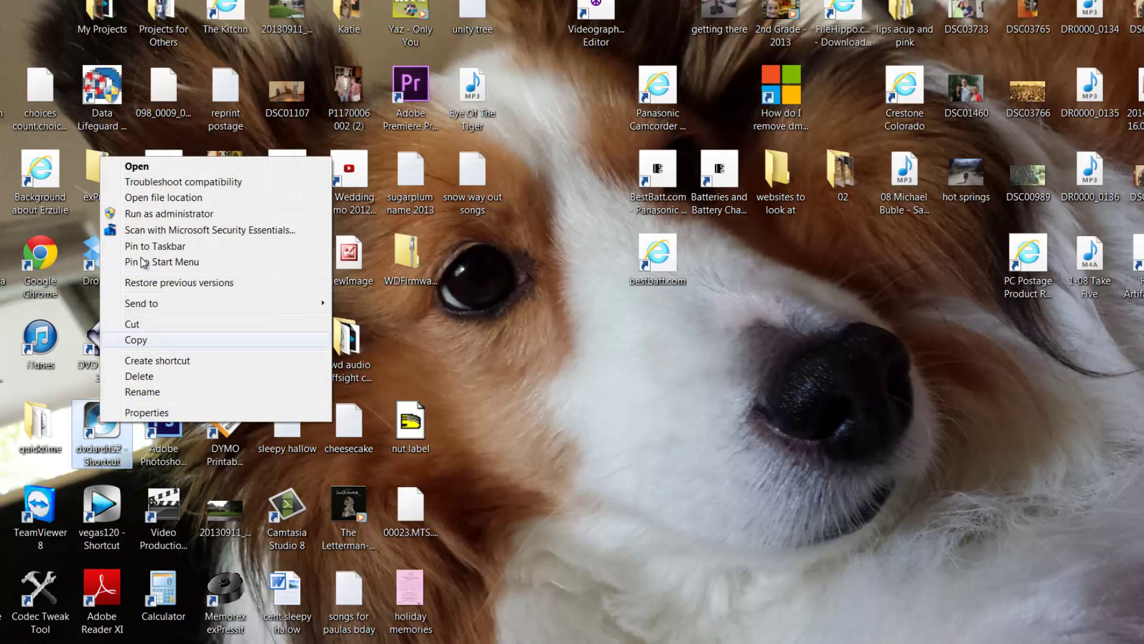
key("Escape")
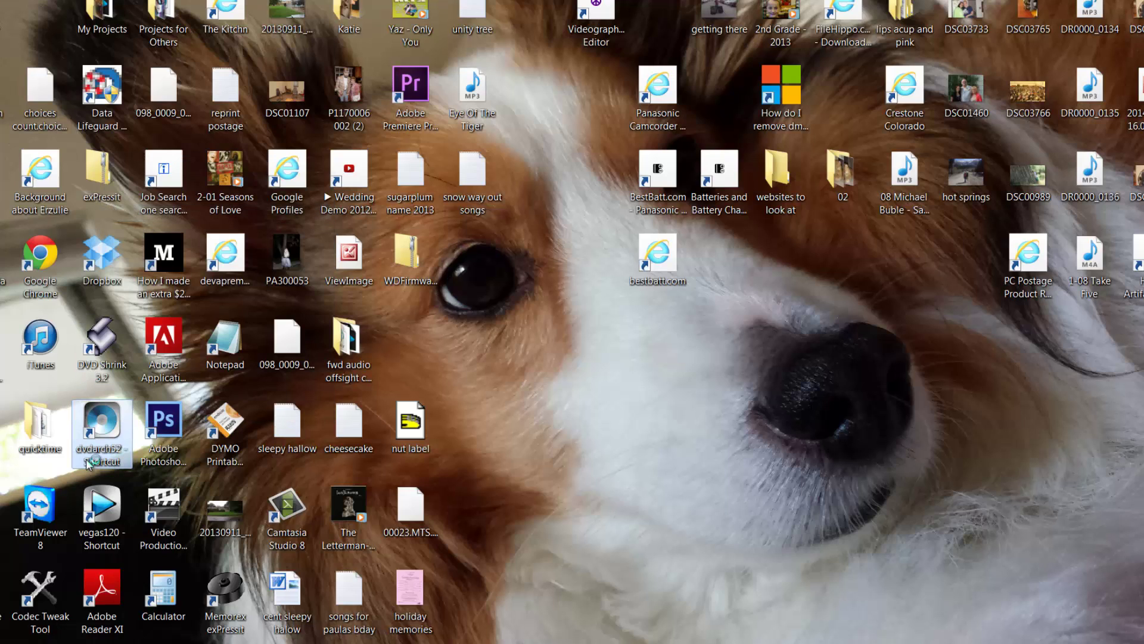
double_click(88, 463)
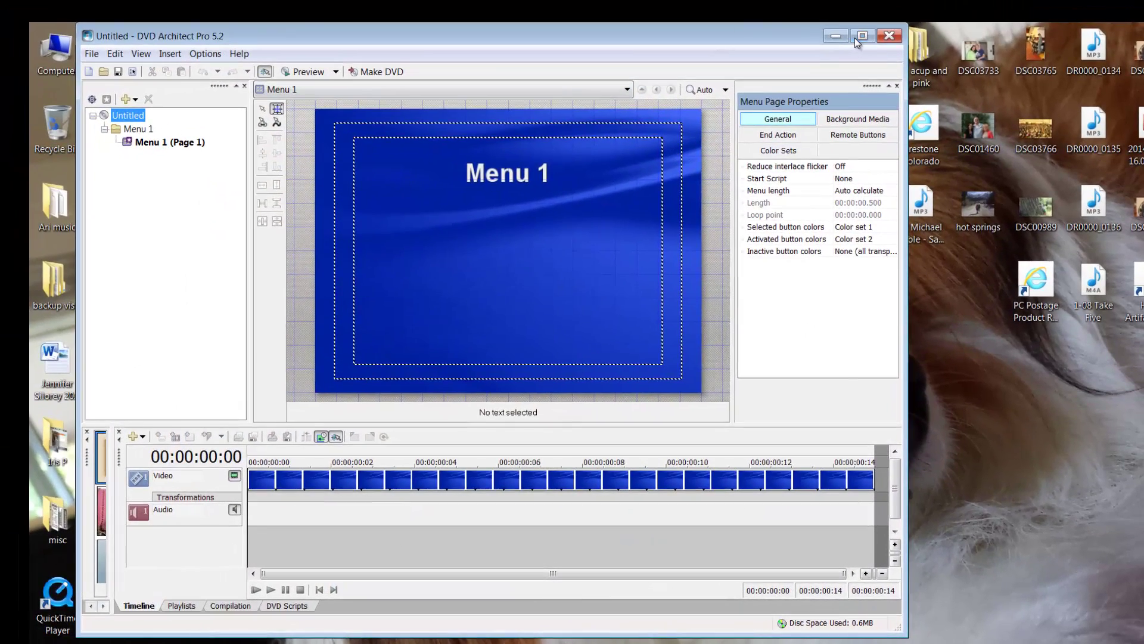
- Maximize DVD Architect and create a Single Movie project in MPEG-2 720x480-60i 4:3 NTSC
left_click(855, 38)
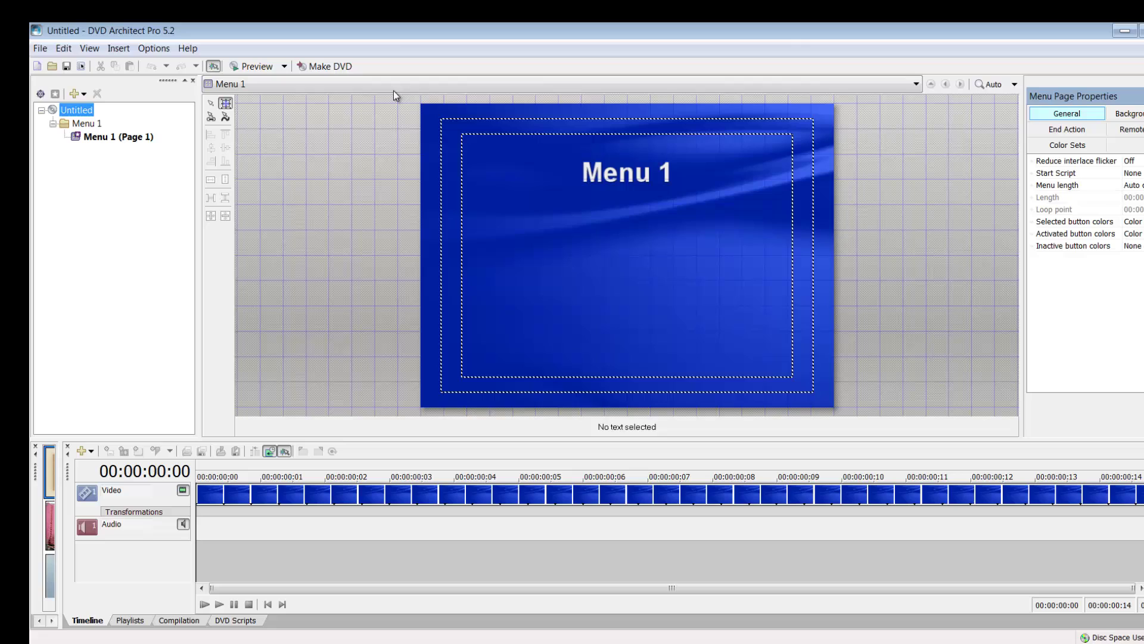
left_click(31, 49)
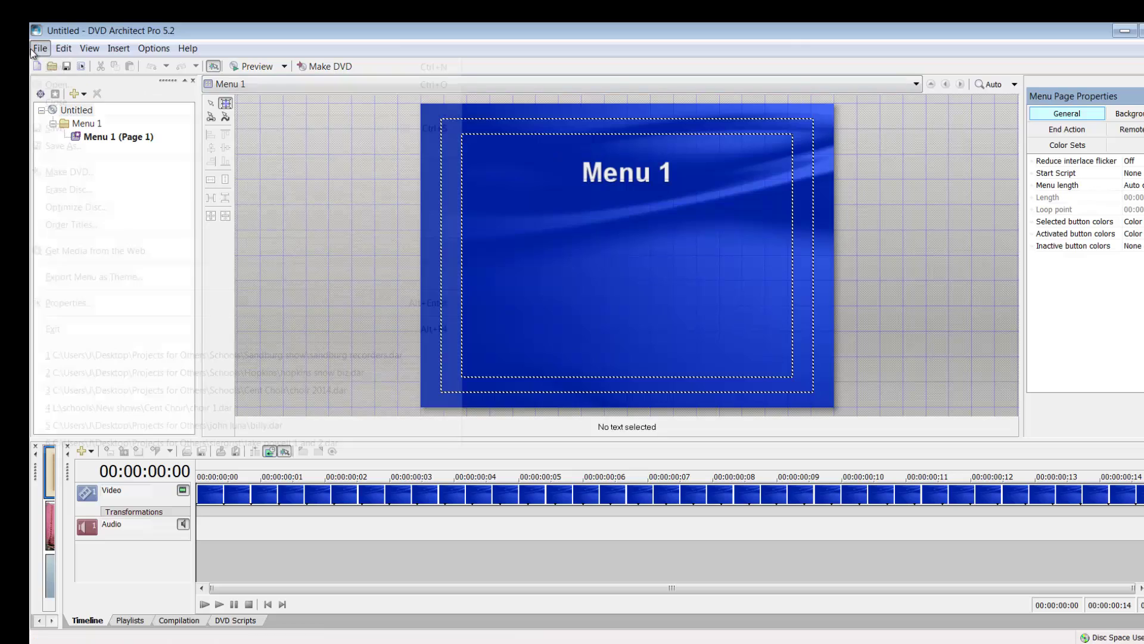
left_click(66, 67)
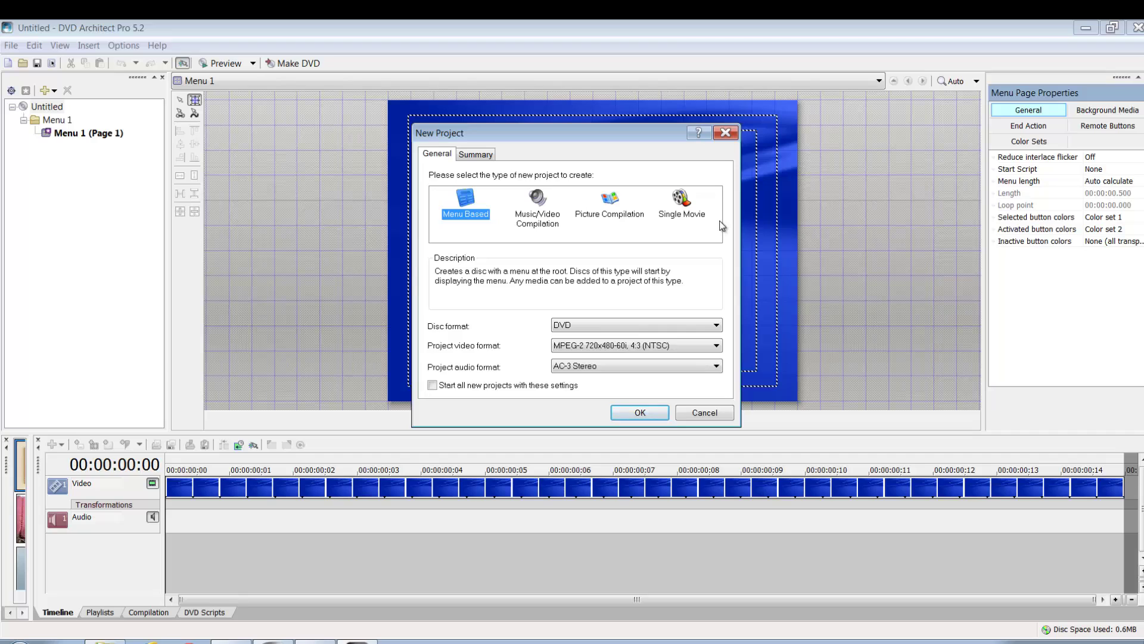
left_click(682, 203)
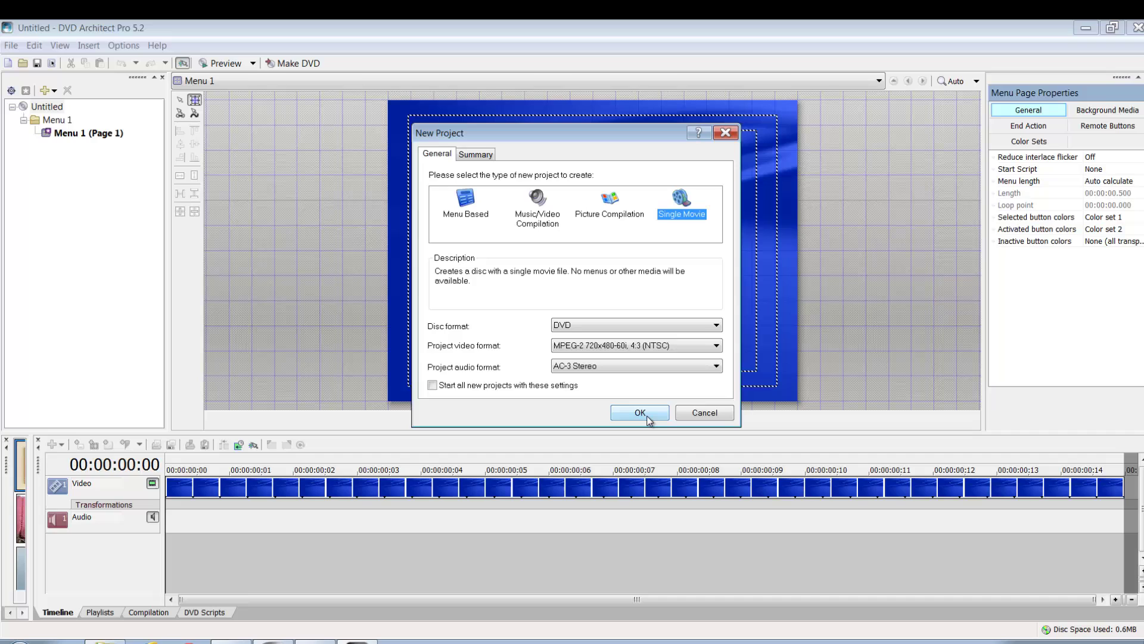
left_click(665, 346)
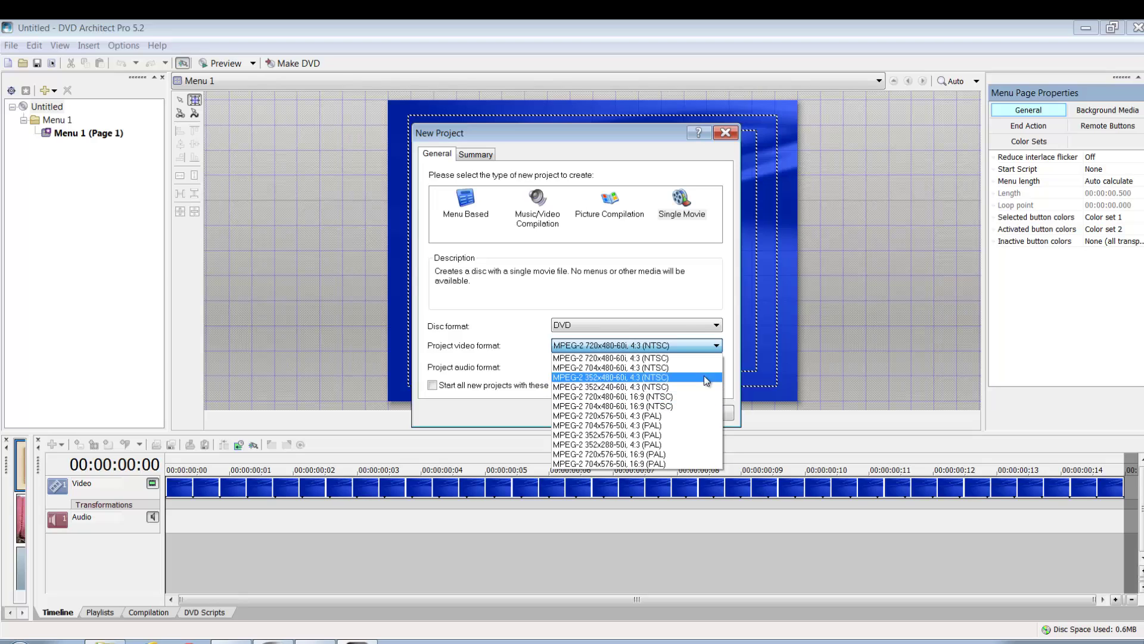
left_click(733, 253)
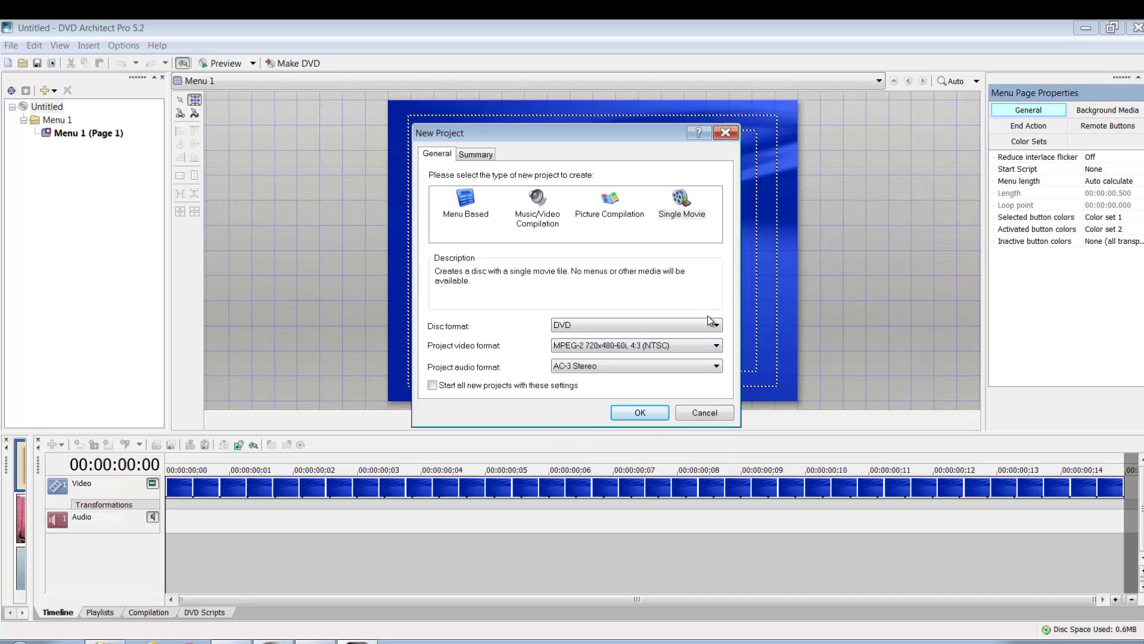
left_click(656, 413)
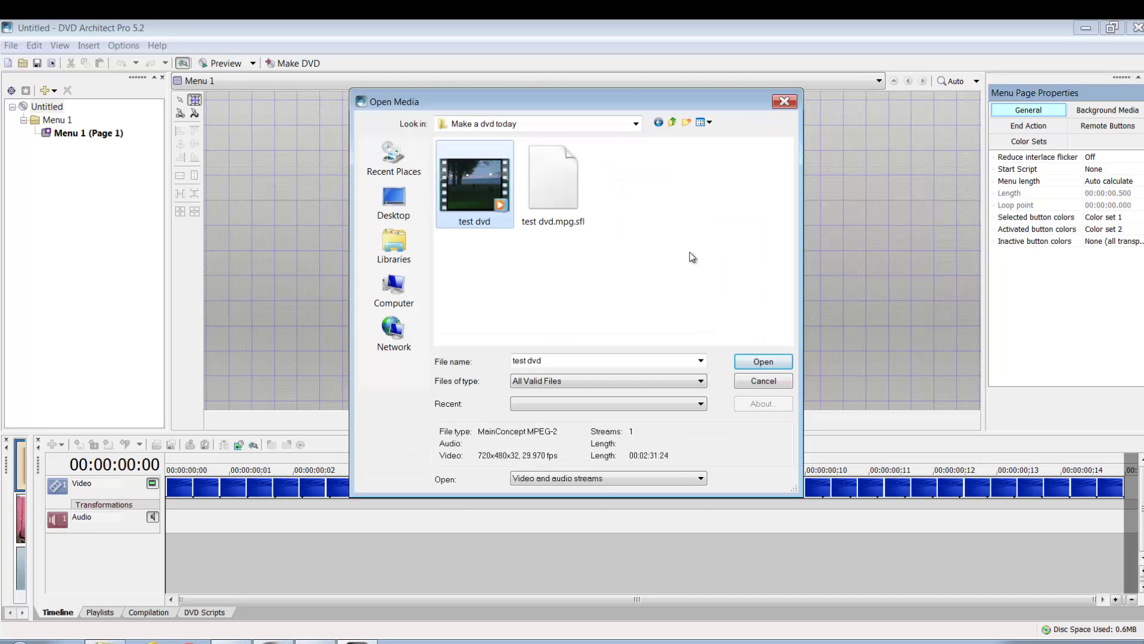
- Load test dvd as the movie, set its end action to Link back to test dvd, and view its tracks
left_click(780, 365)
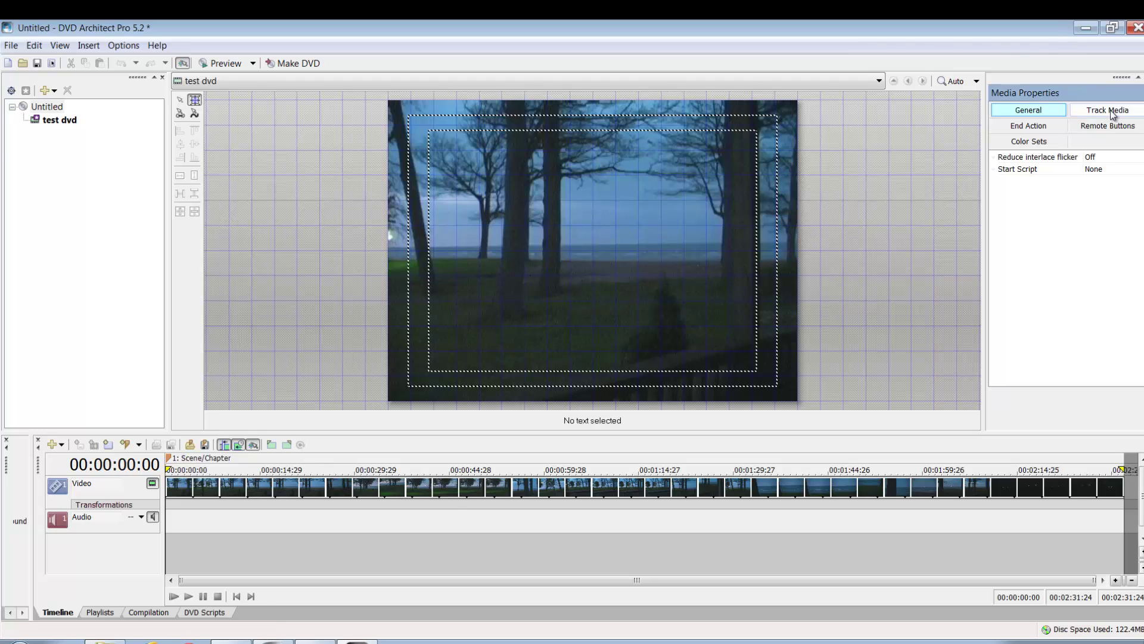
left_click(1024, 126)
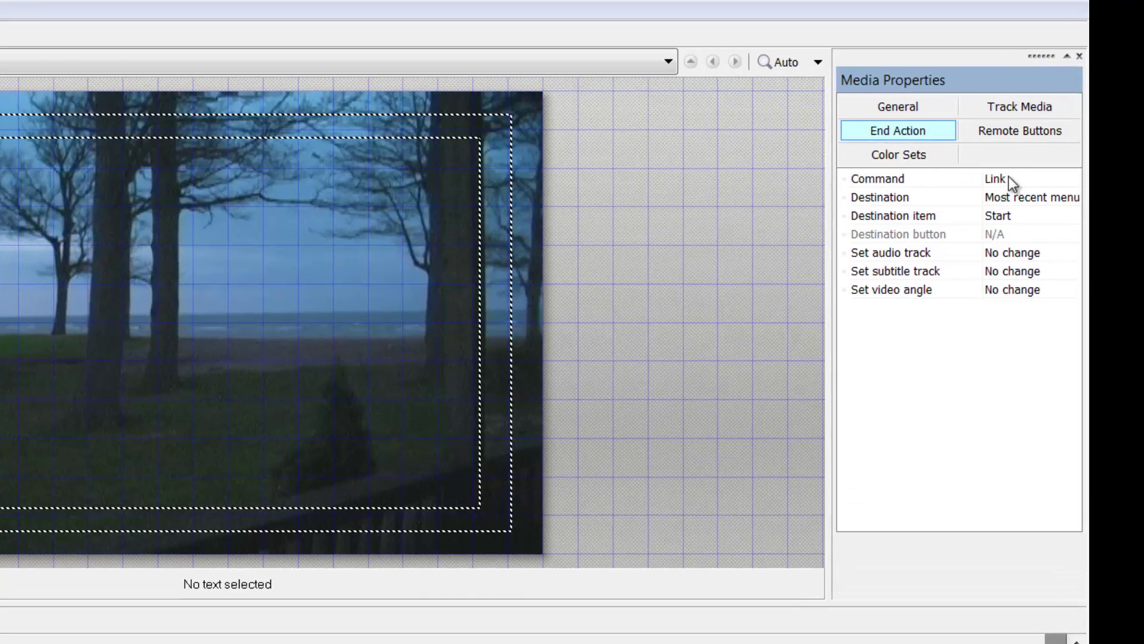
left_click(1034, 173)
left_click(1037, 187)
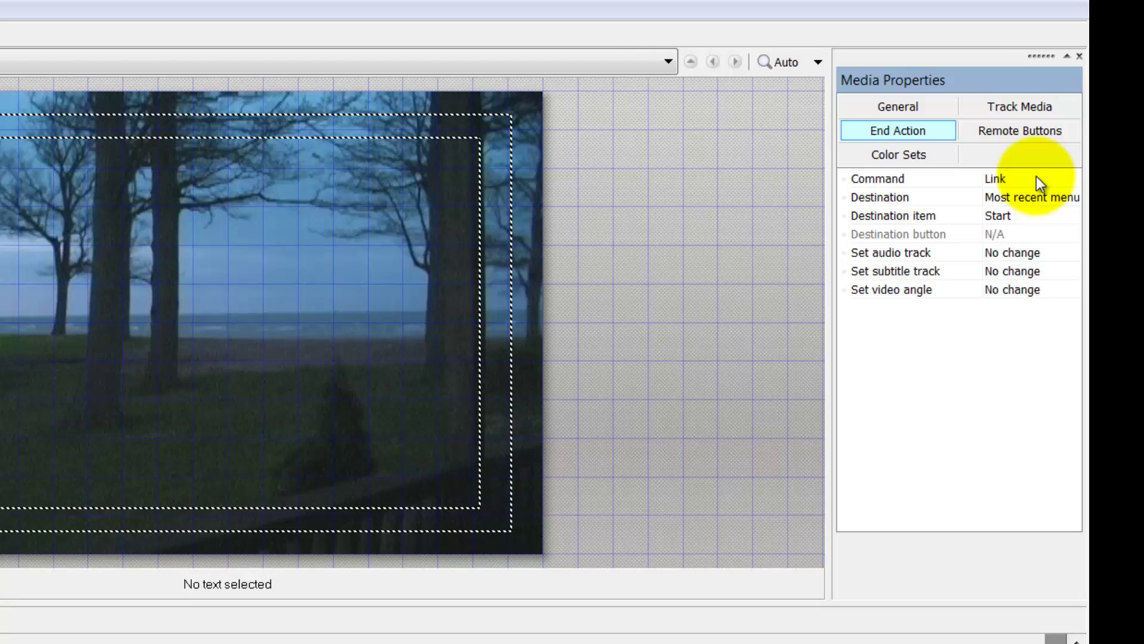
left_click(1030, 197)
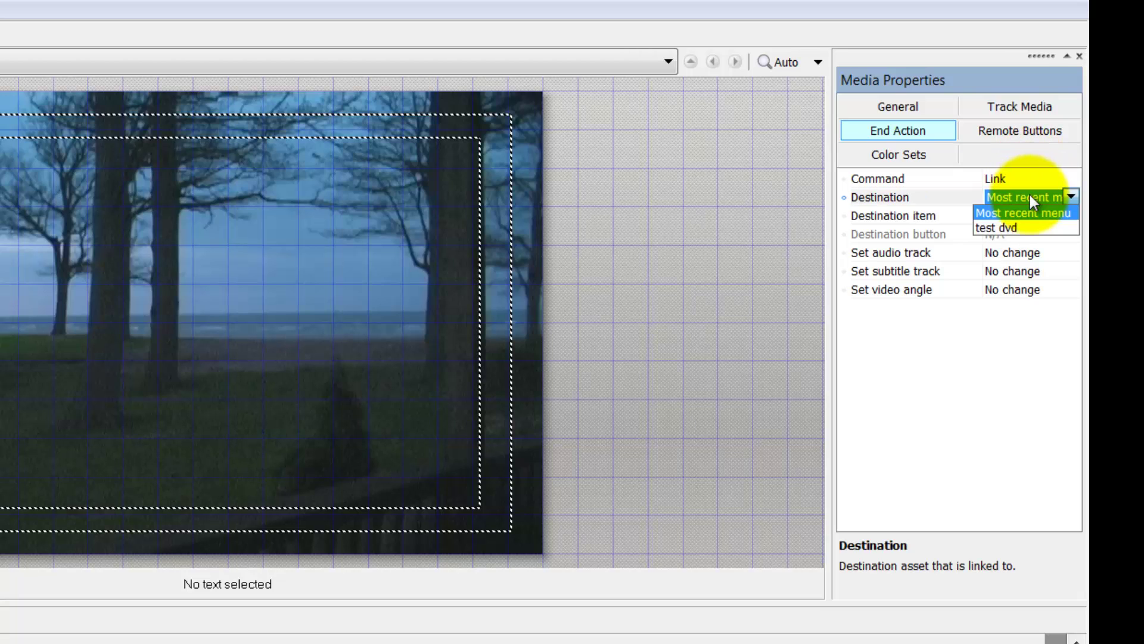
left_click(1007, 226)
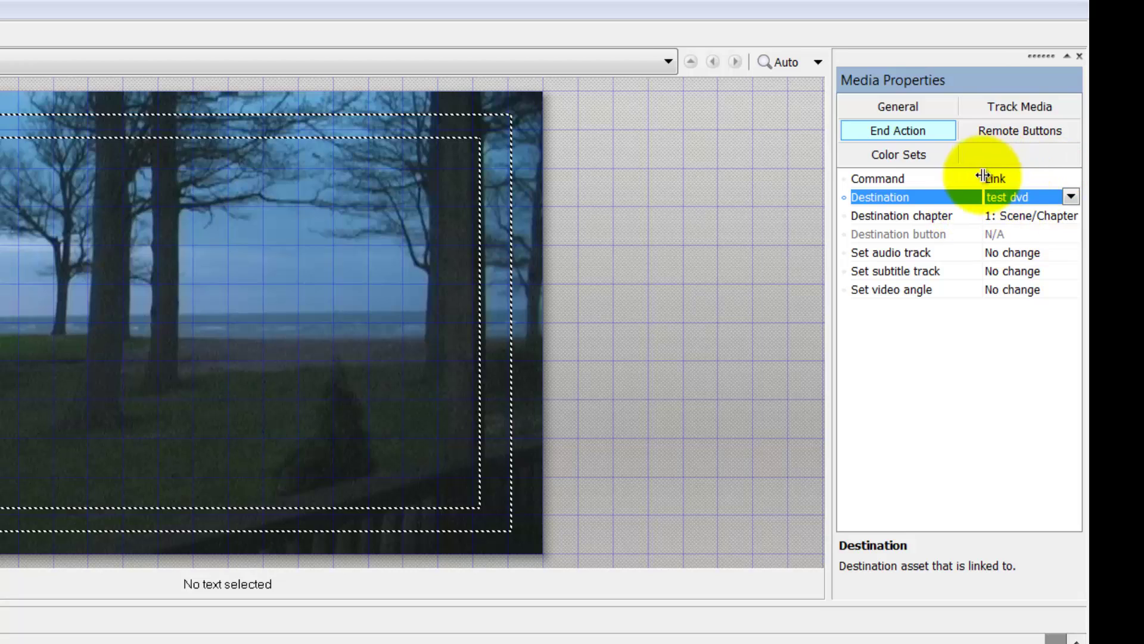
left_click(1004, 110)
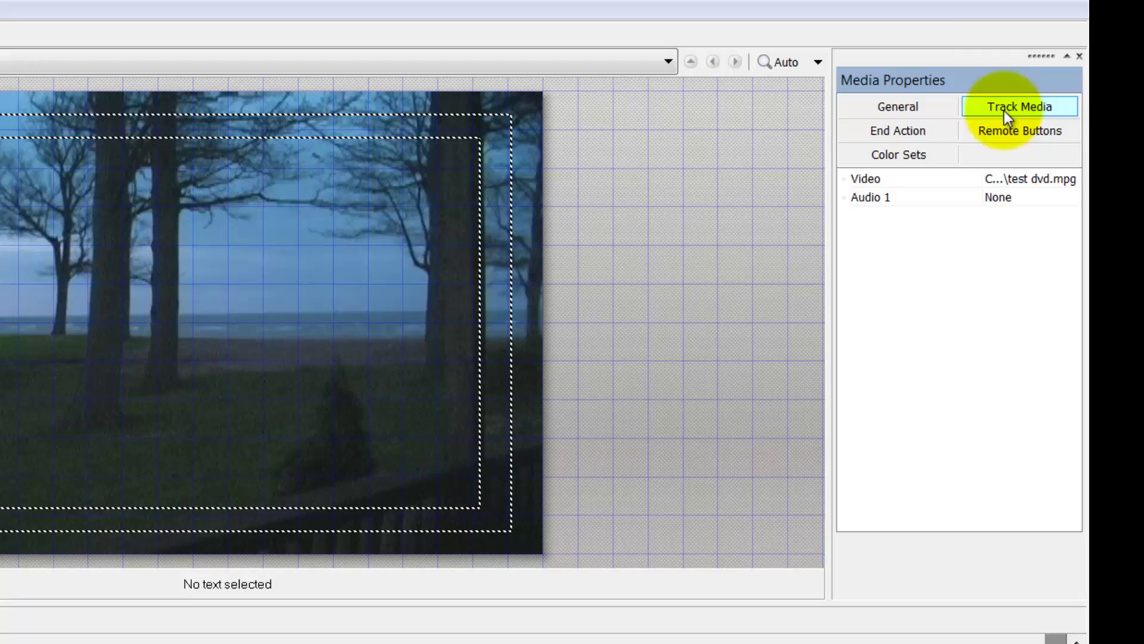
left_click(1003, 180)
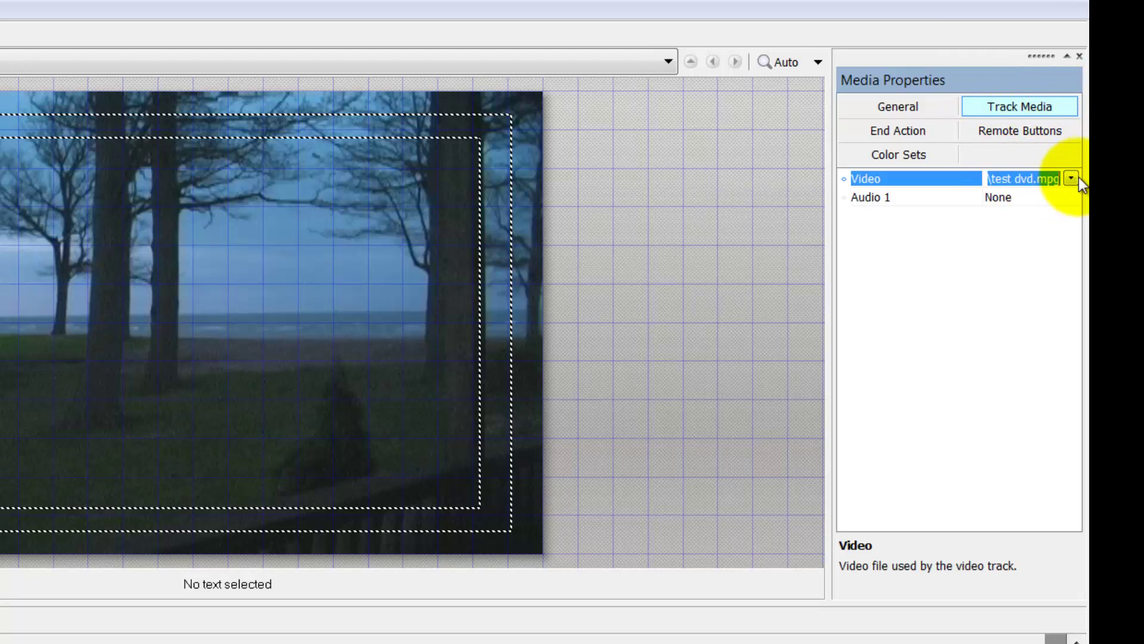
left_click(1019, 198)
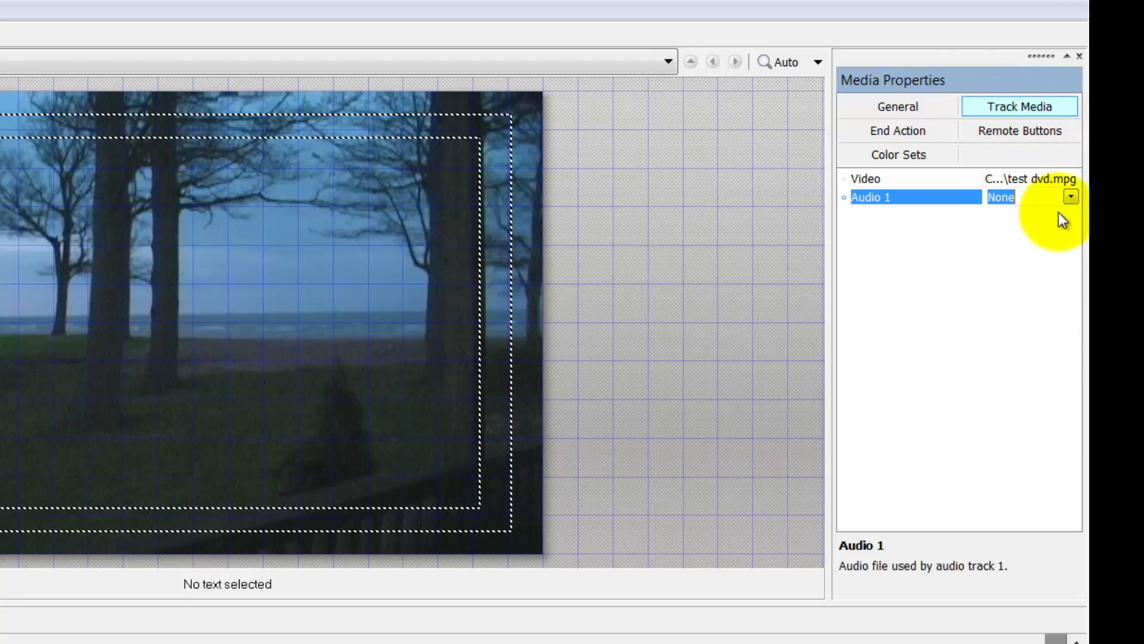
left_click(1071, 198)
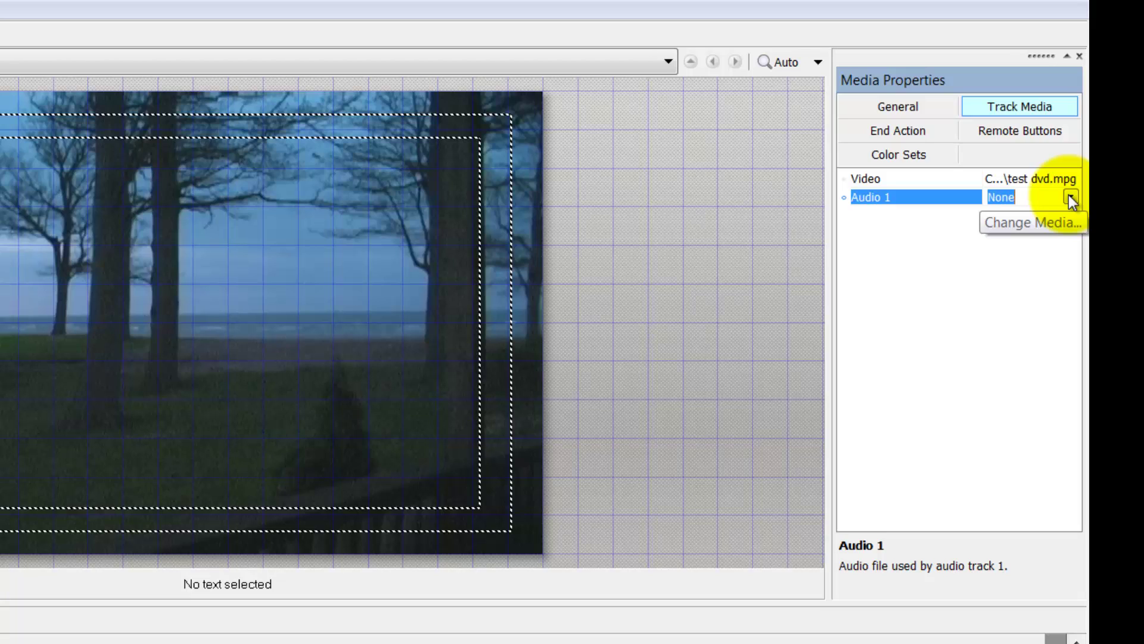
left_click(1071, 200)
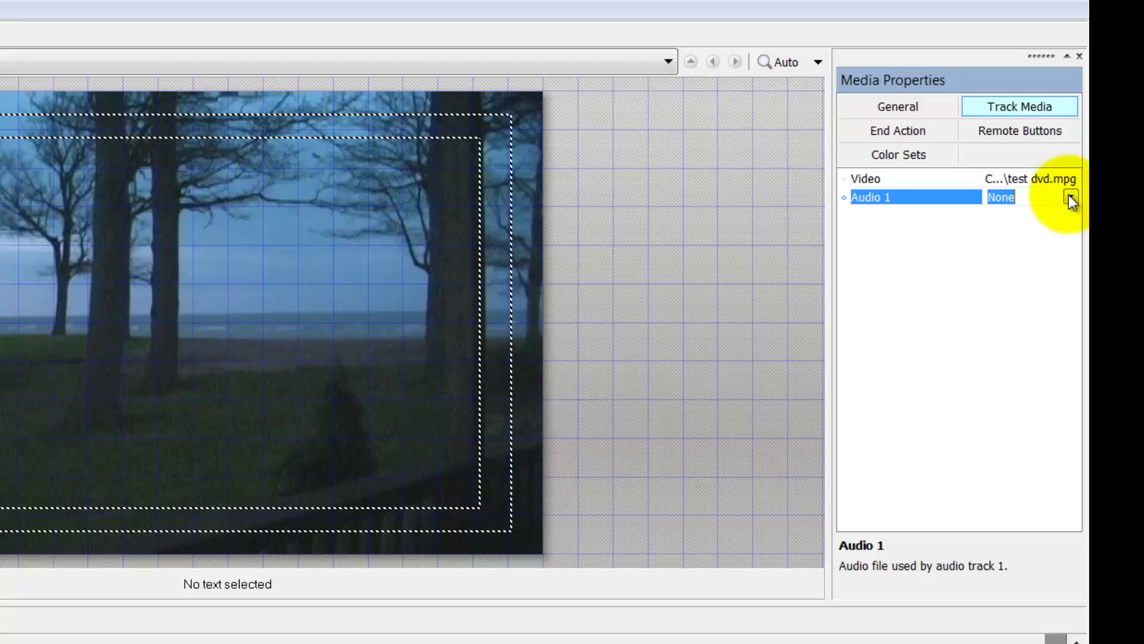
left_click(1071, 199)
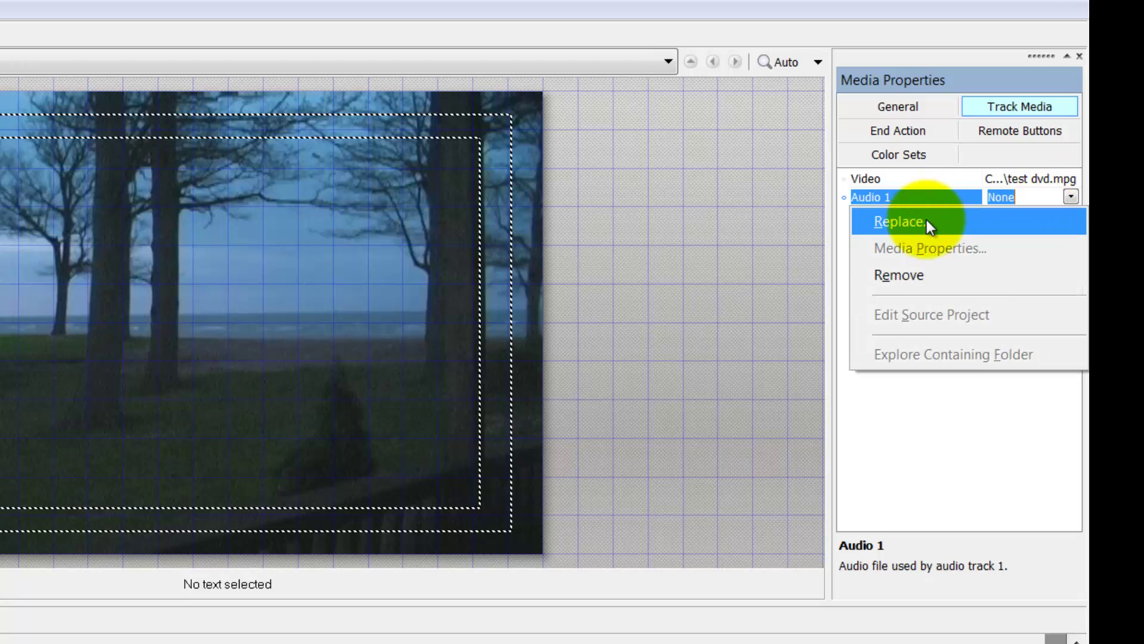
left_click(963, 473)
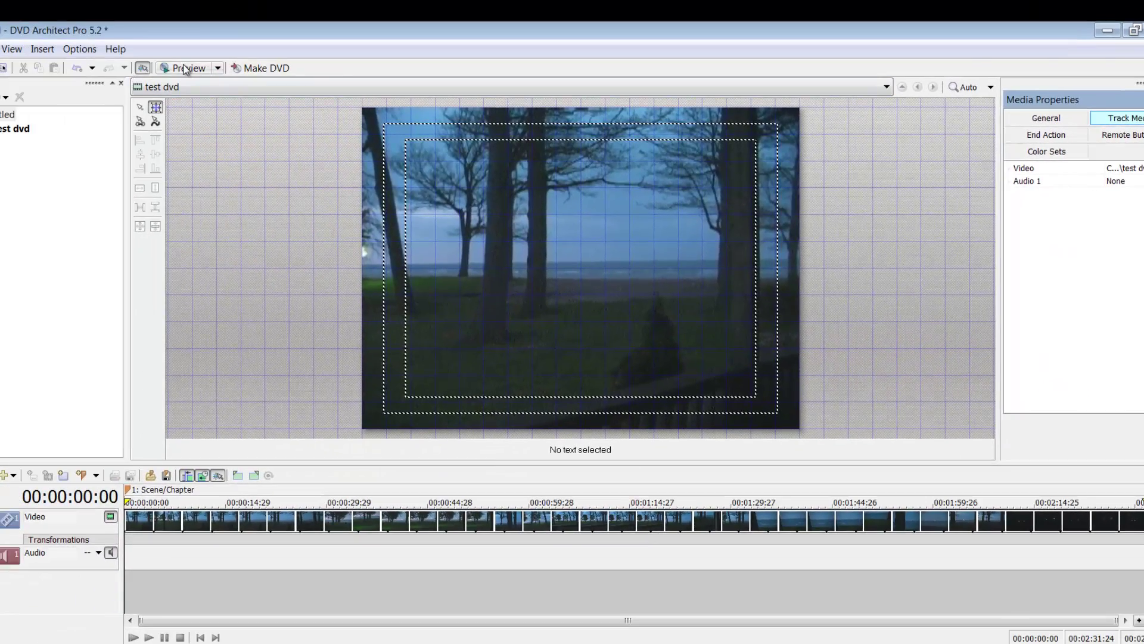
- Preview the test dvd playback, stop it, and close the preview window
left_click(186, 69)
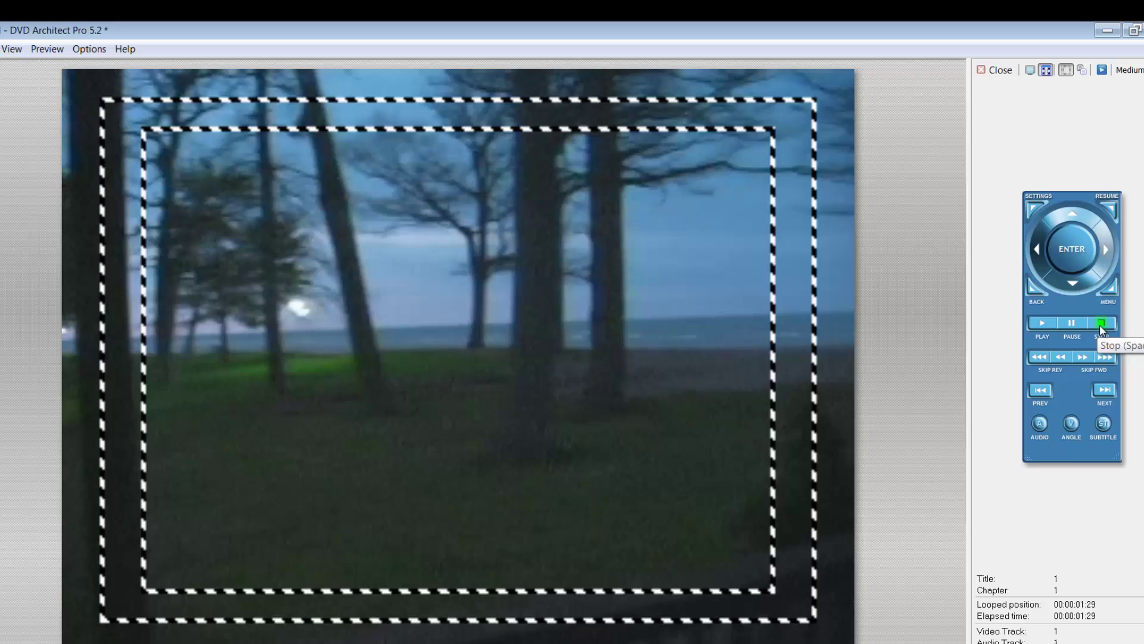
left_click(1101, 323)
left_click(988, 71)
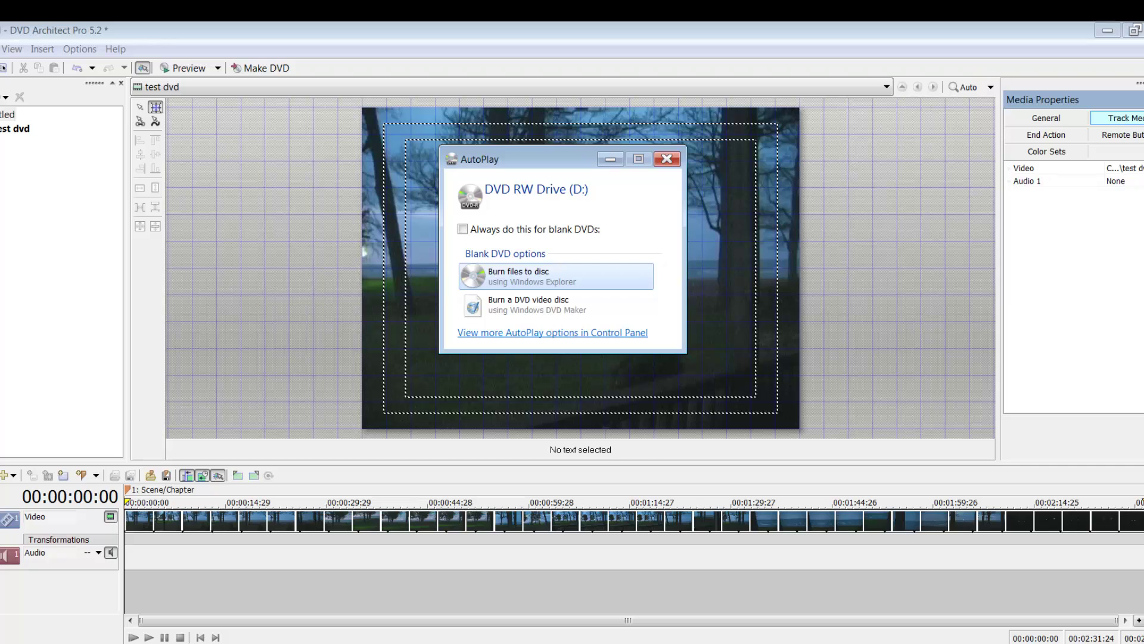
- Dismiss the blank-DVD AutoPlay prompt and launch the Make DVD wizard
left_click(668, 159)
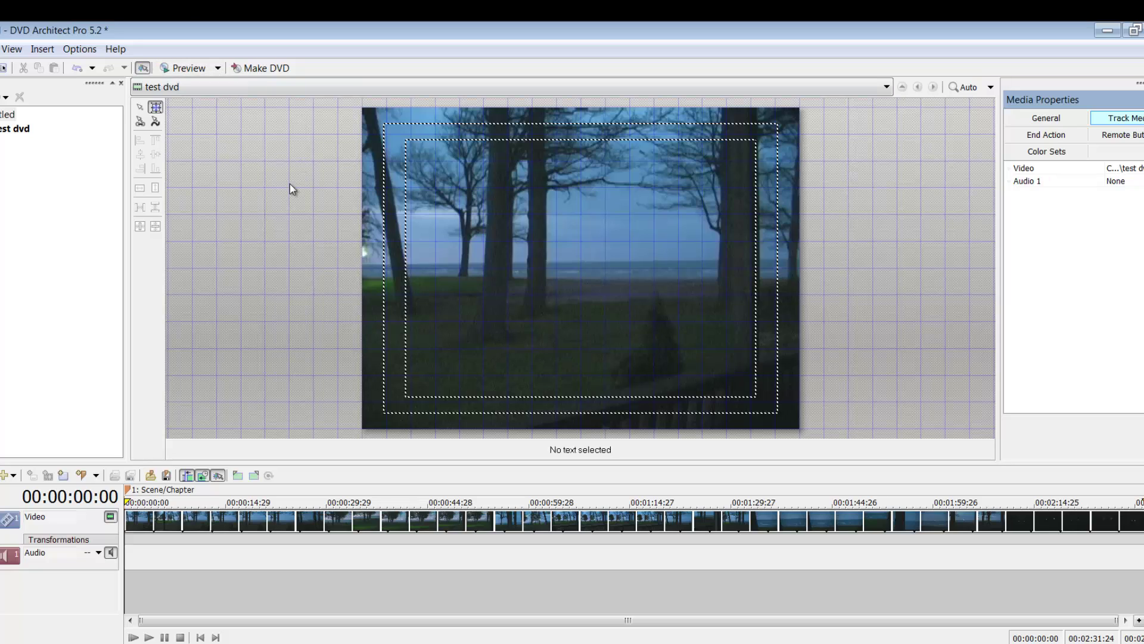
left_click(260, 68)
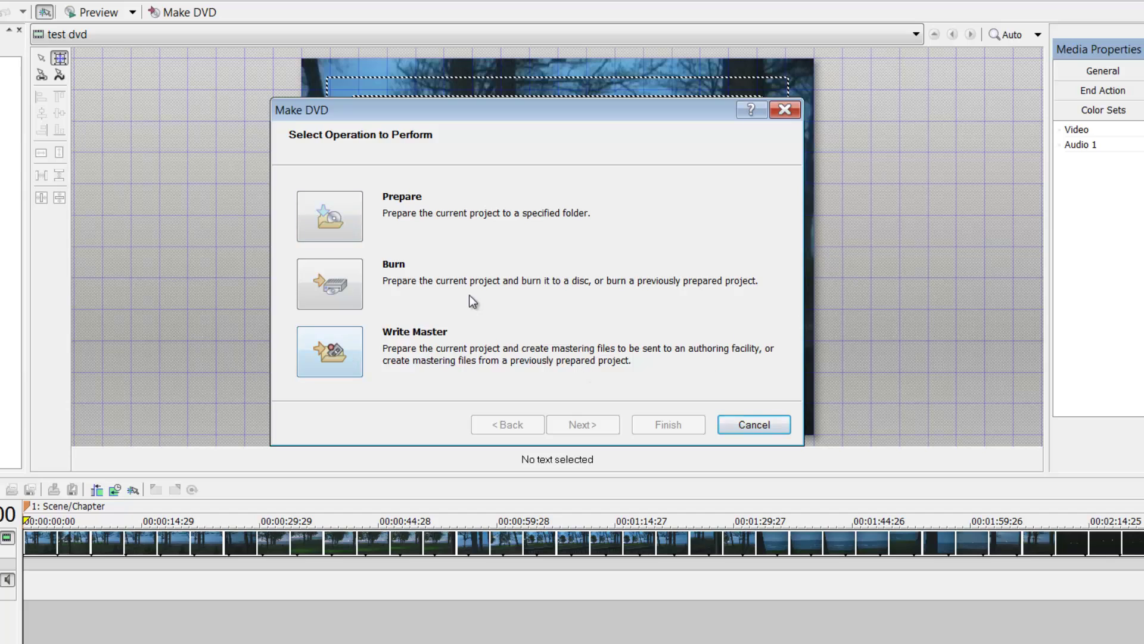
- Choose Burn with a new DVDARCHdvdburn folder under Iris P > Tutorials > 2014 > Make a dvd today
left_click(316, 276)
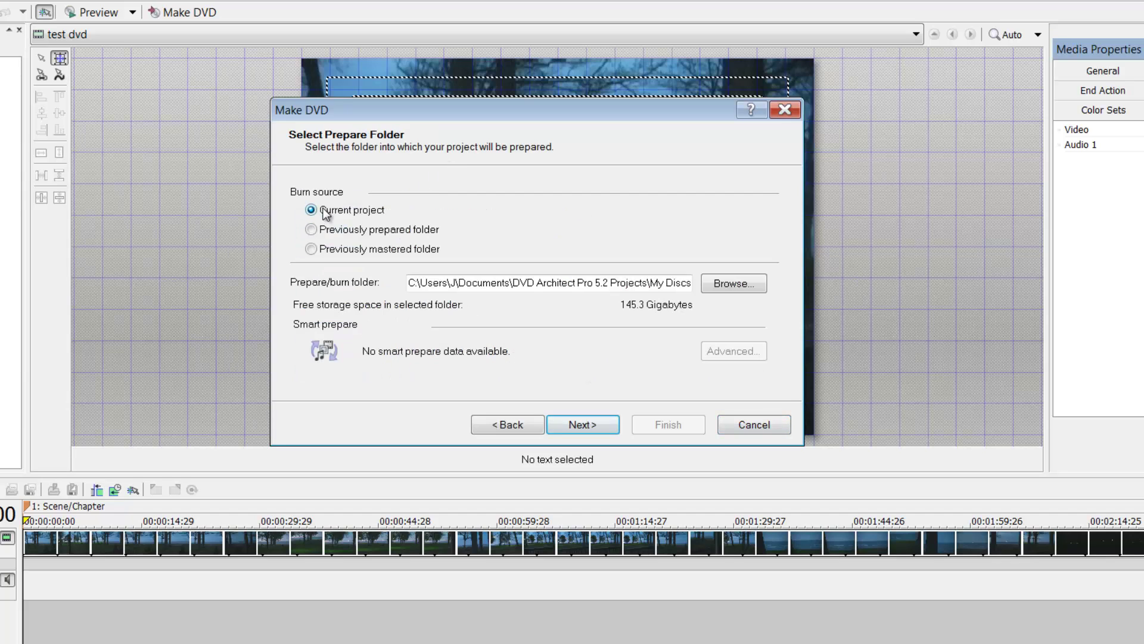
left_click(726, 284)
left_click_drag(656, 363, 663, 554)
left_click(423, 469)
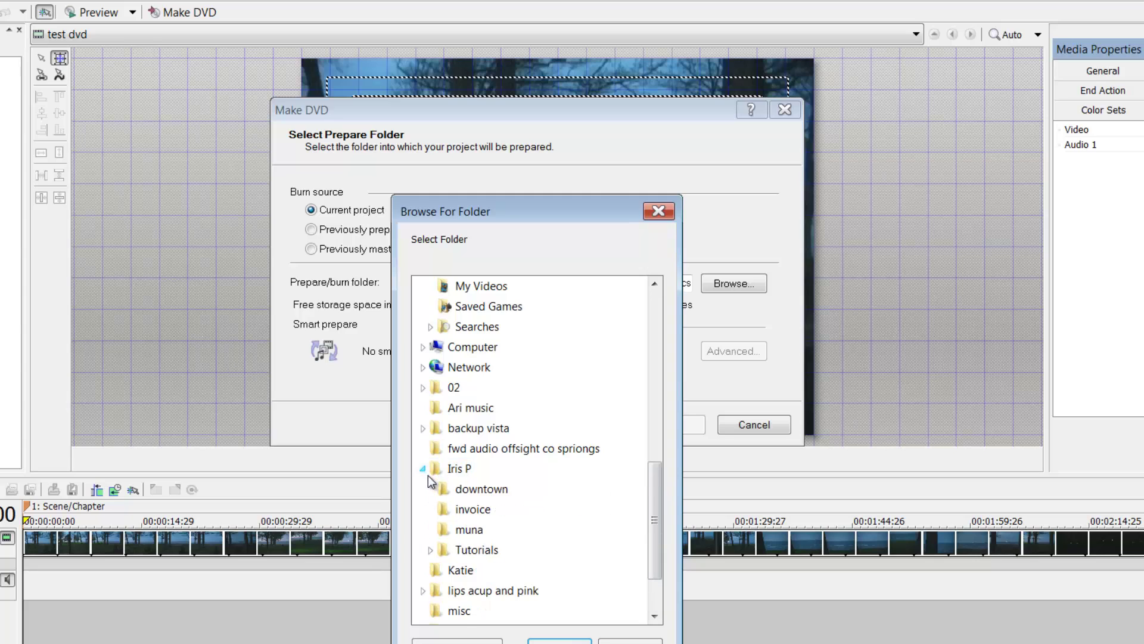
left_click(431, 549)
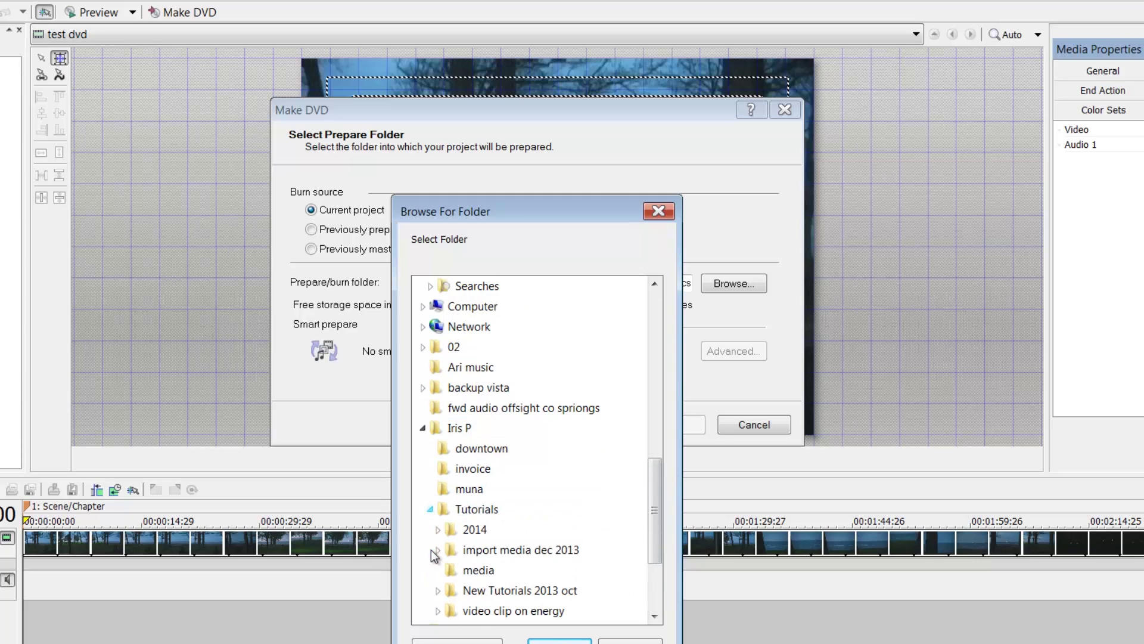
left_click(462, 529)
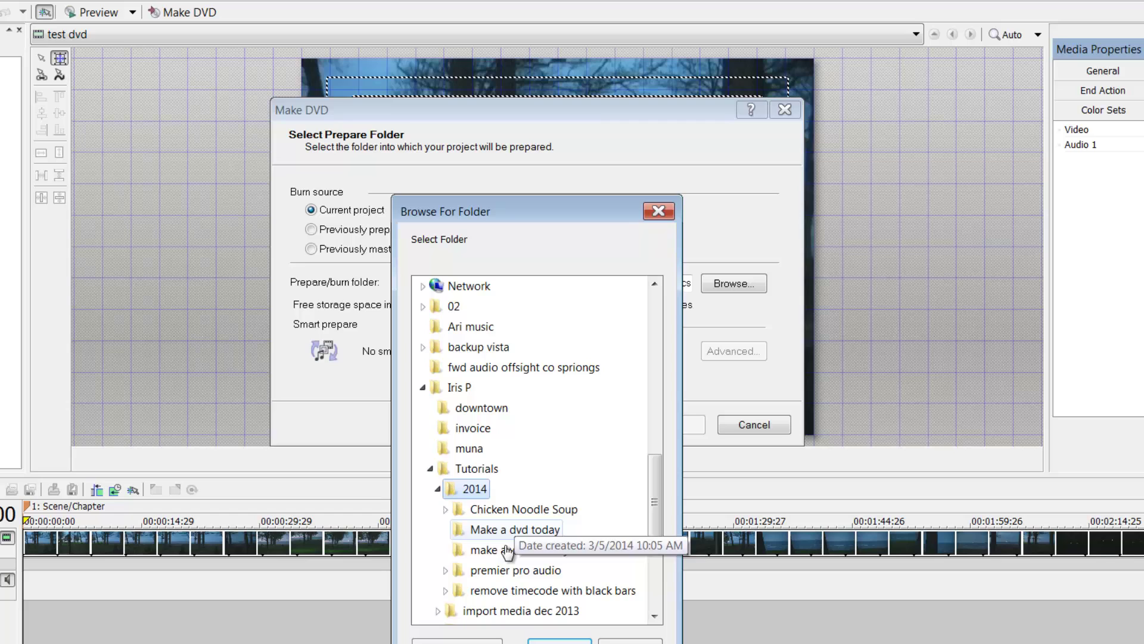
left_click(506, 530)
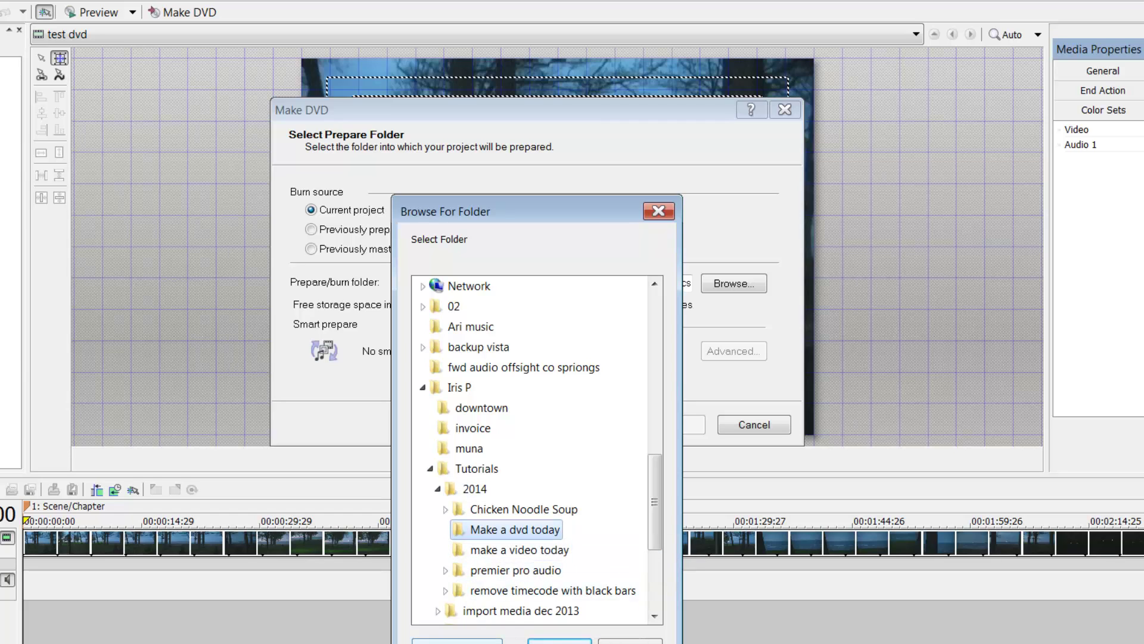
left_click(457, 642)
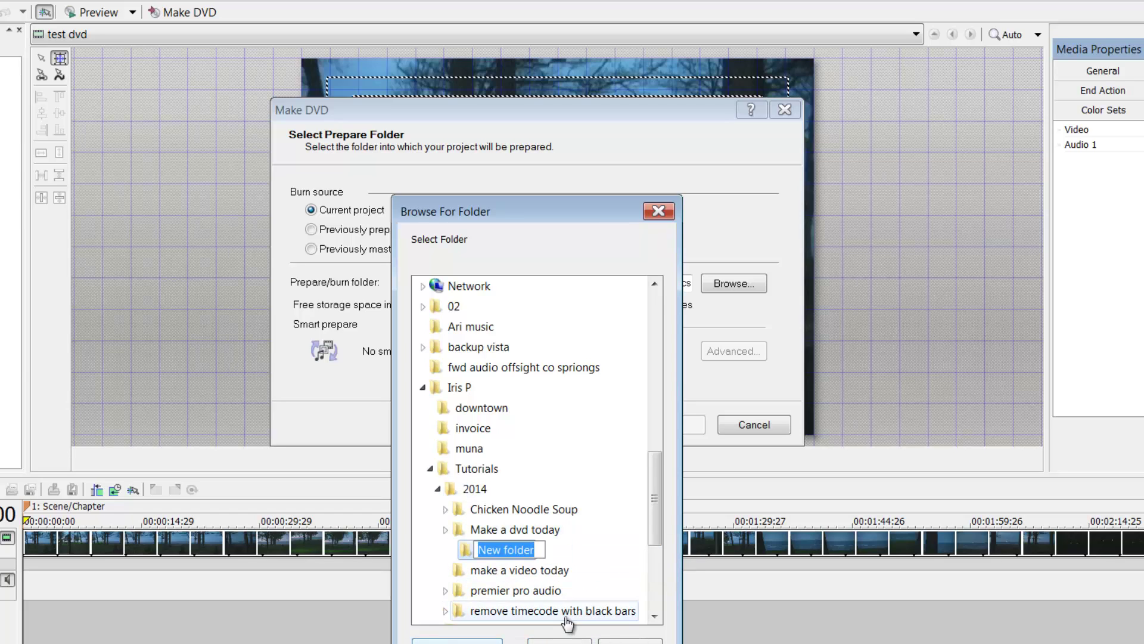
type("DVDARCH")
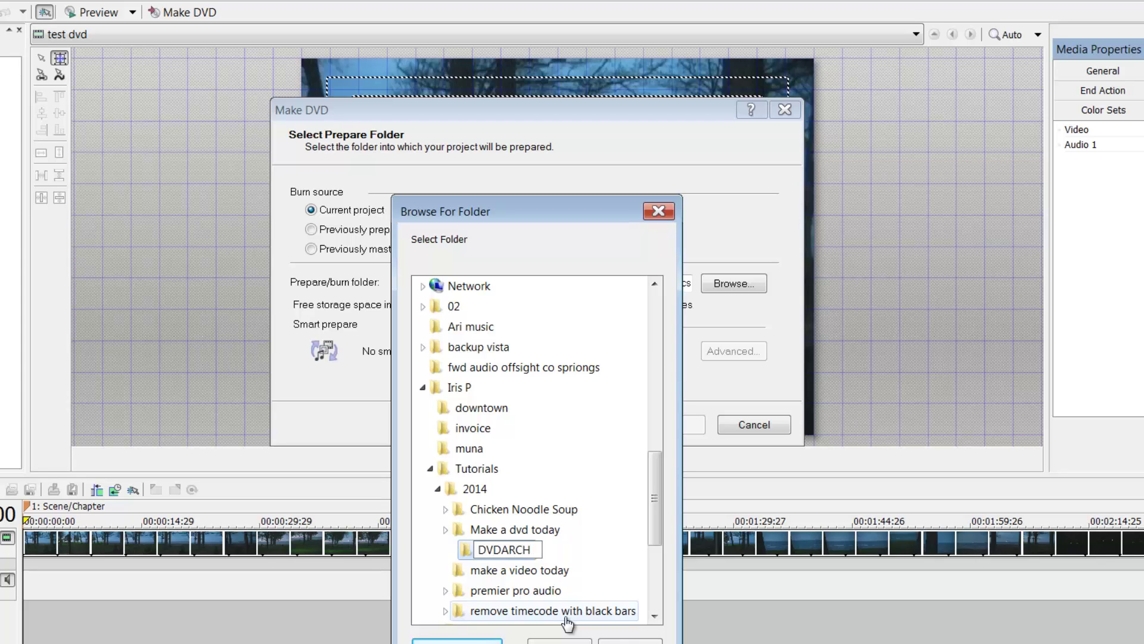
type("dvdburn")
key("Return")
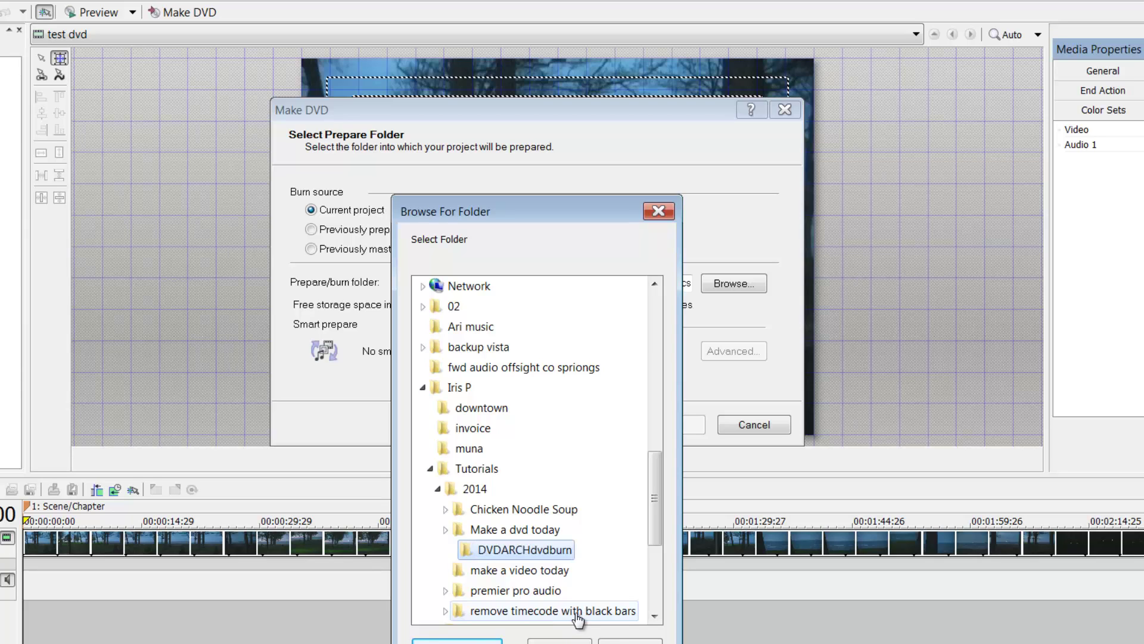
key("Return")
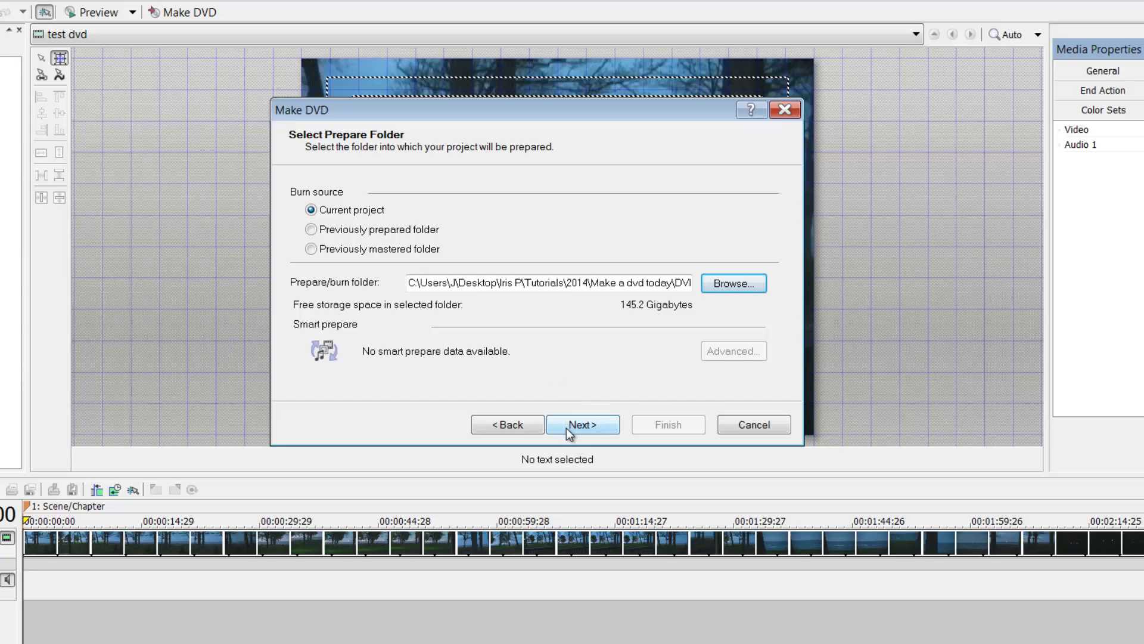
- Keep Current project as the burn source and continue to the message review
left_click(311, 230)
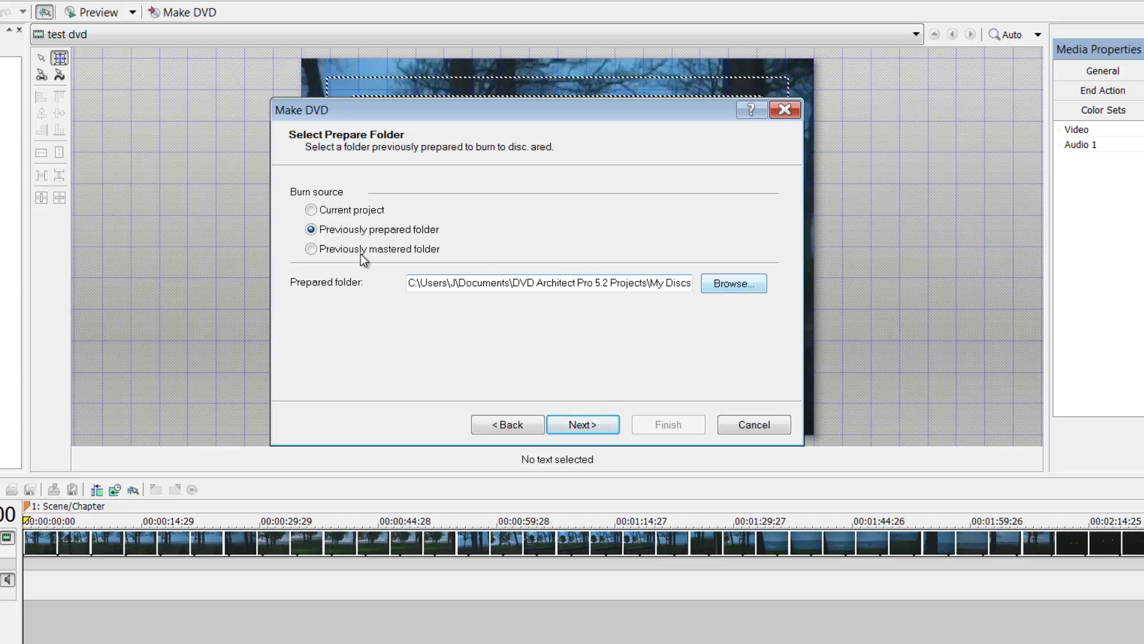
left_click(341, 214)
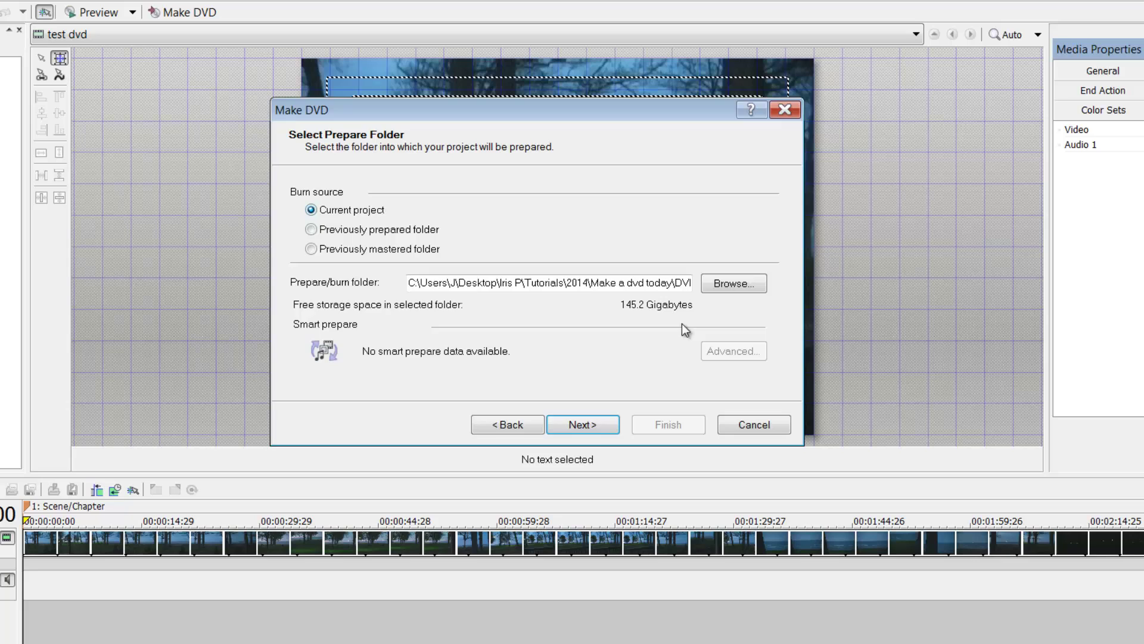
left_click(593, 428)
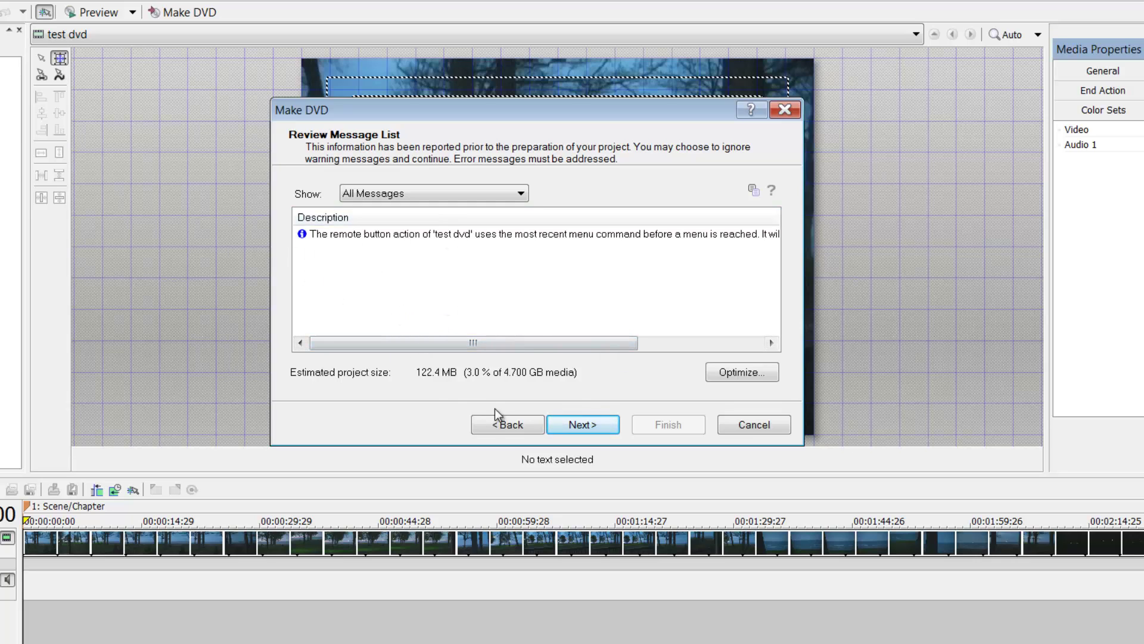
left_click(473, 380)
left_click(726, 375)
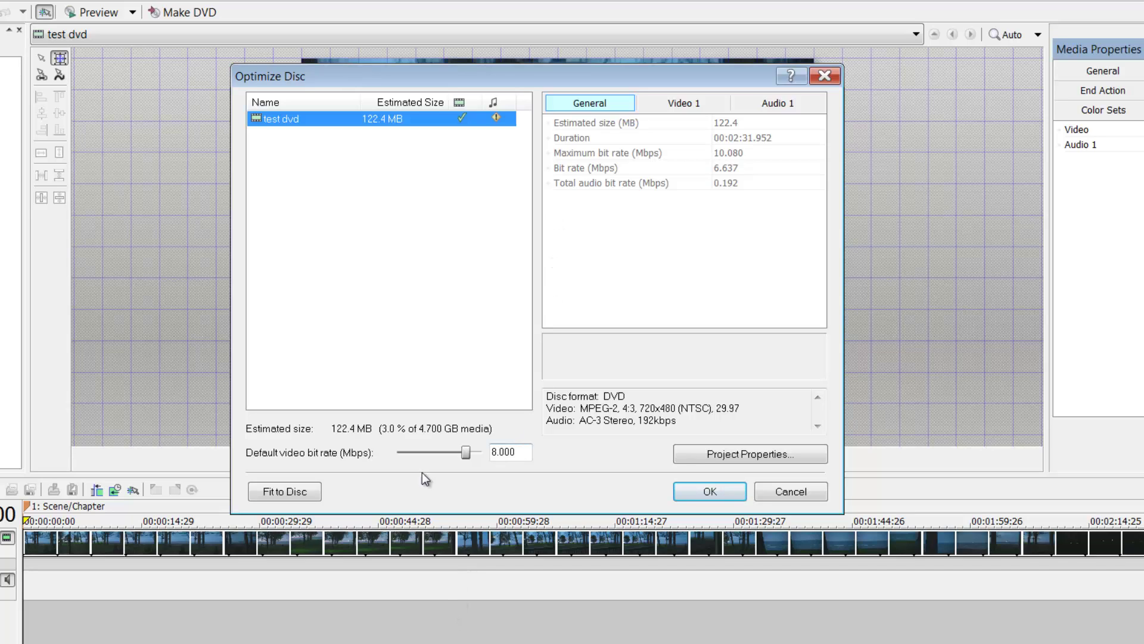
left_click(284, 492)
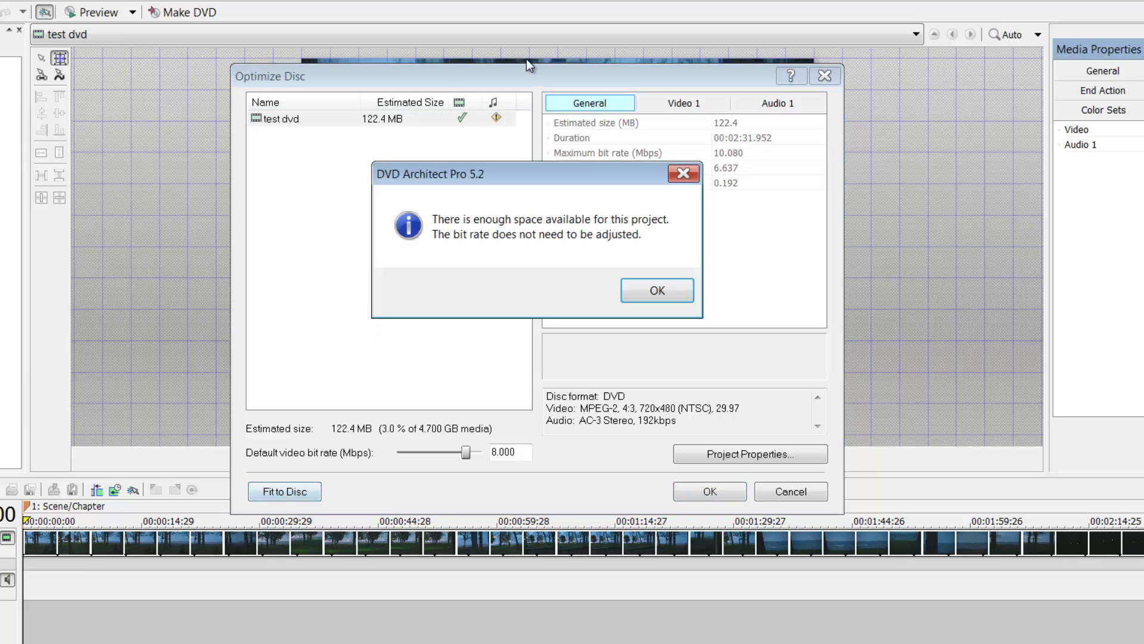
left_click(657, 290)
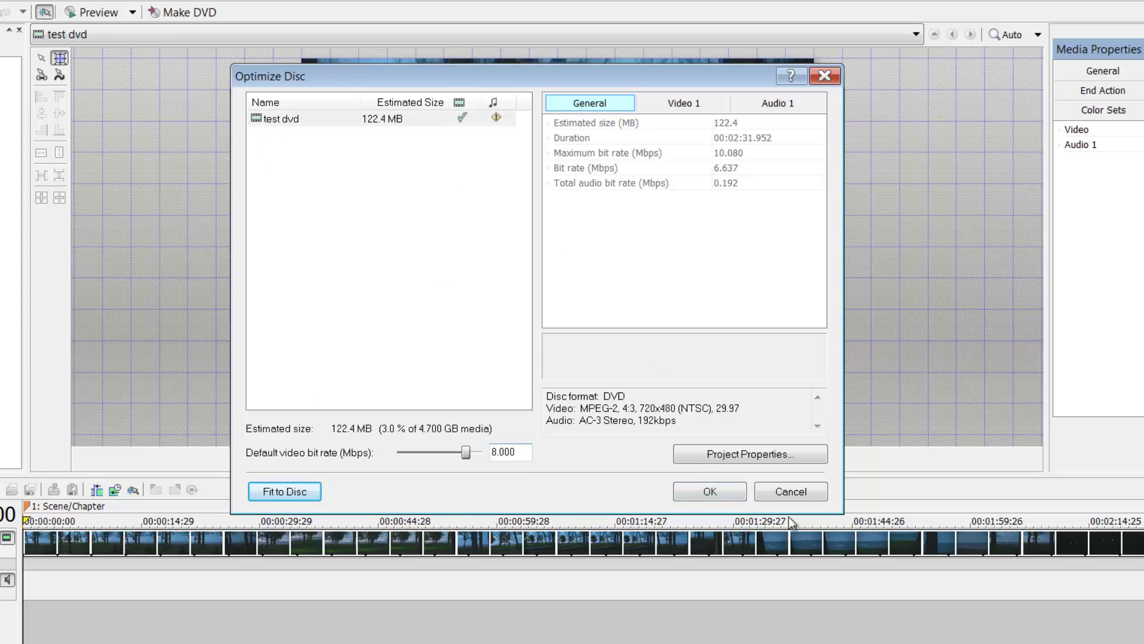
- Pass the optimization and message review, enter volume name 'DVD', then cancel without burning
left_click(711, 490)
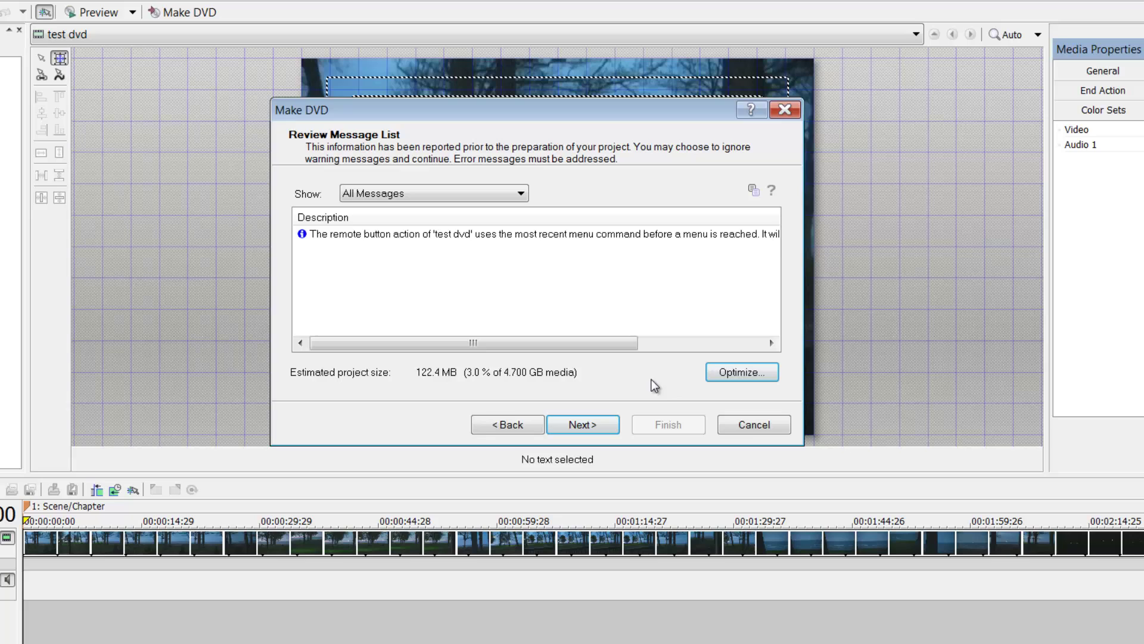
left_click(589, 424)
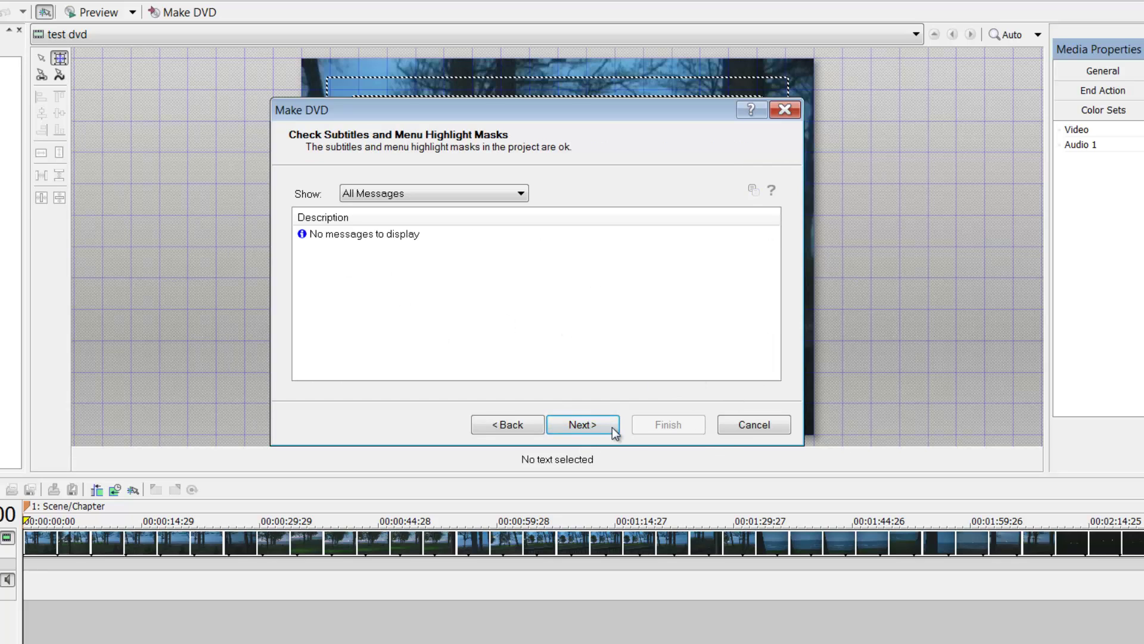
left_click(564, 425)
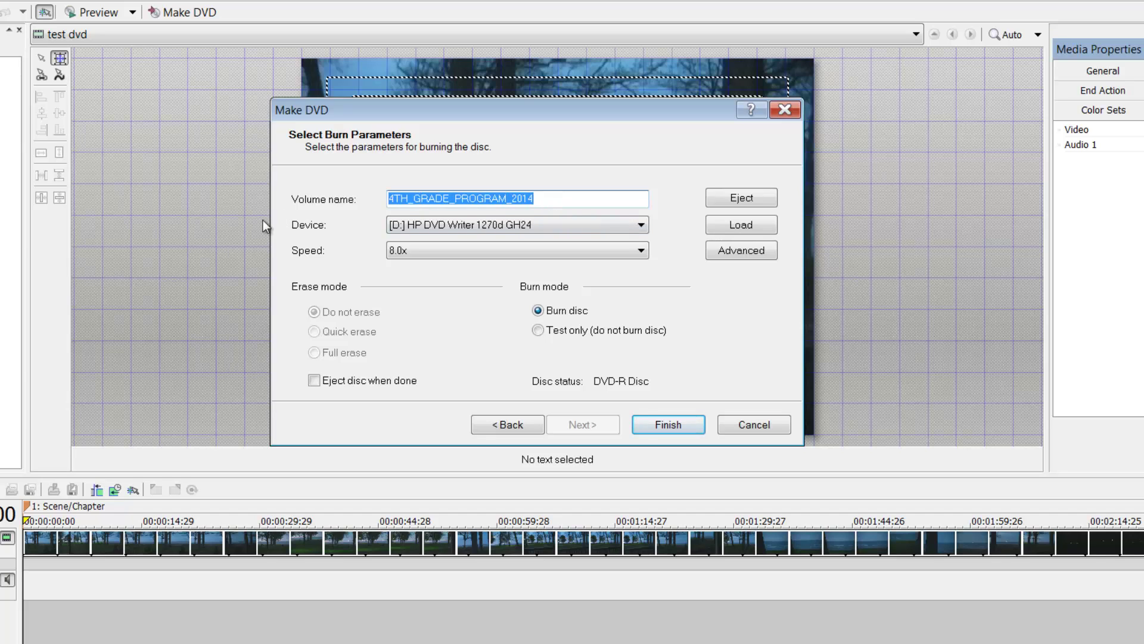
type("DVD_")
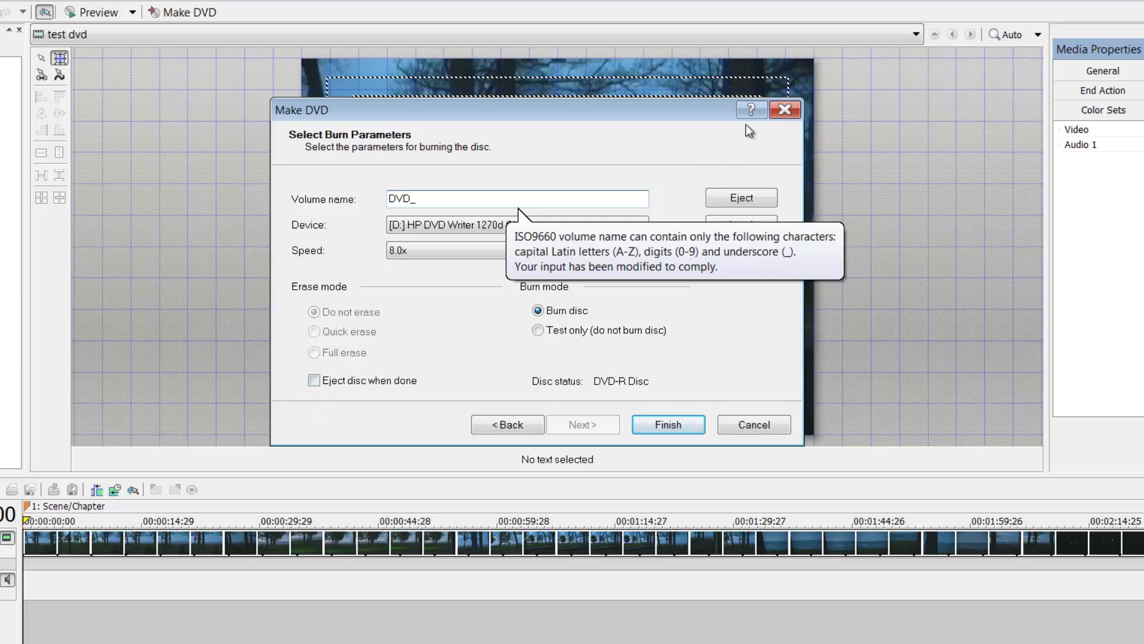
key("BackSpace")
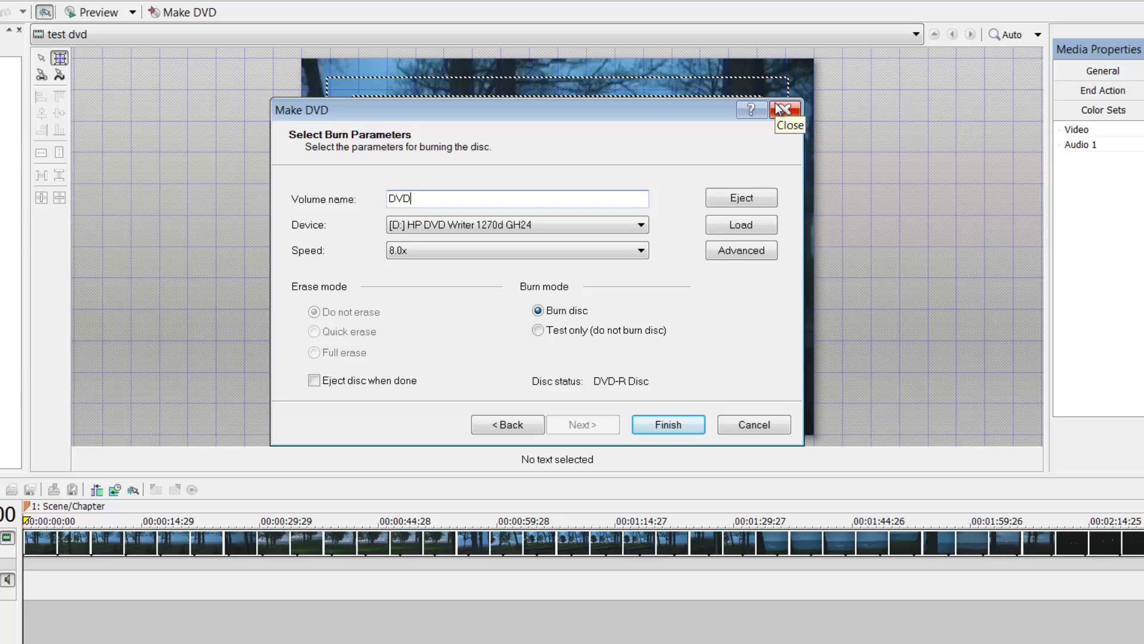
left_click(762, 426)
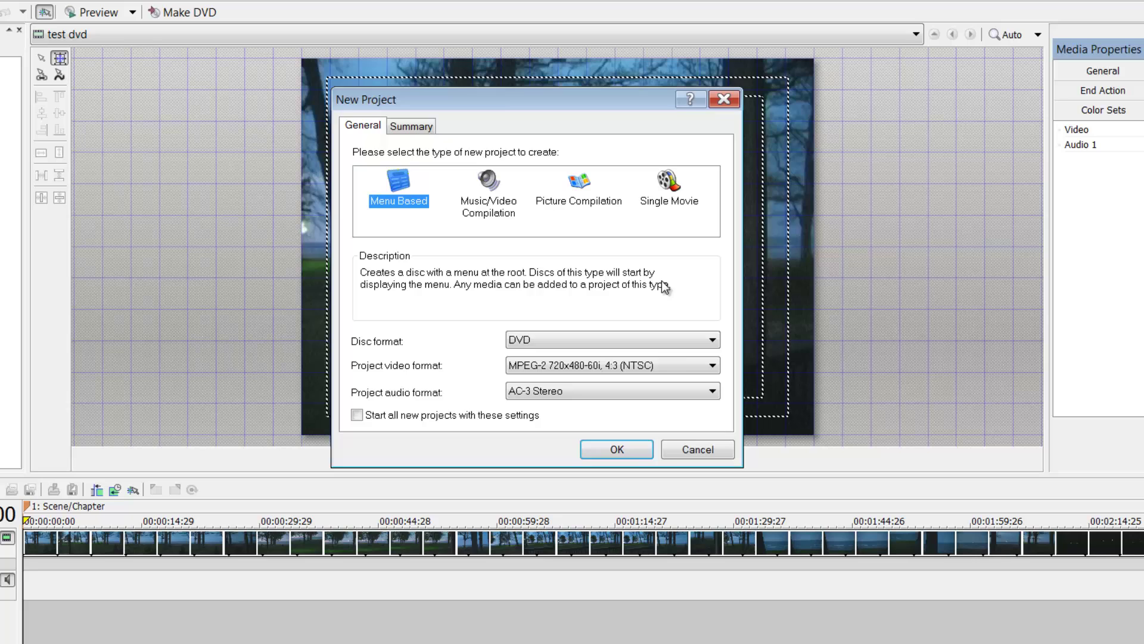
- Create the menu-based project and change the Menu 1 title text to 'DVD Memories'
left_click(627, 452)
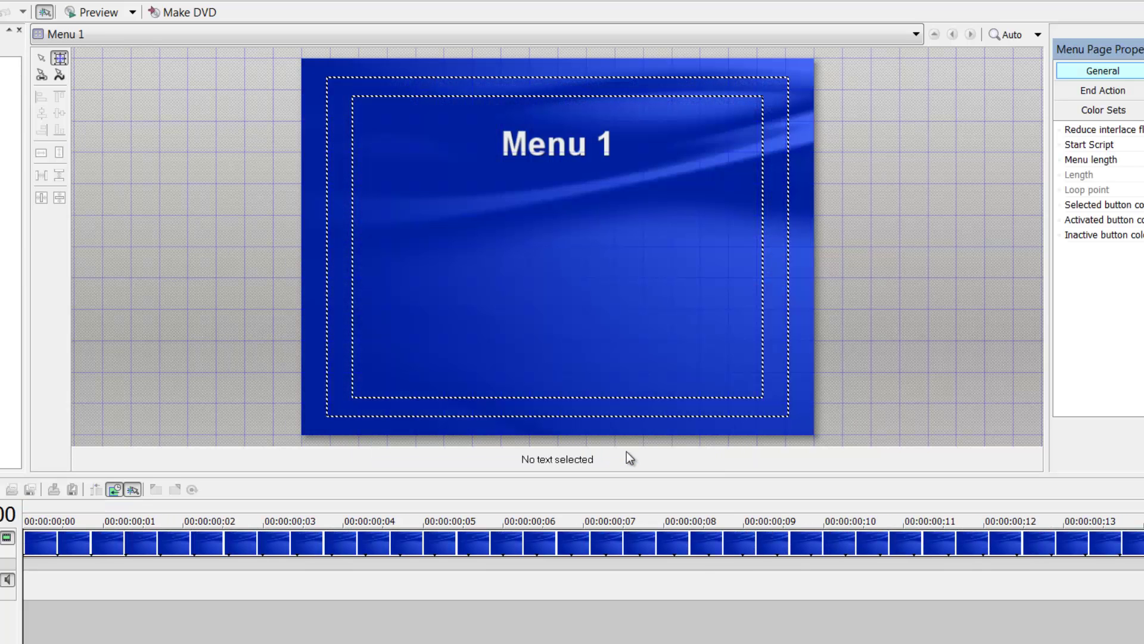
left_click(573, 140)
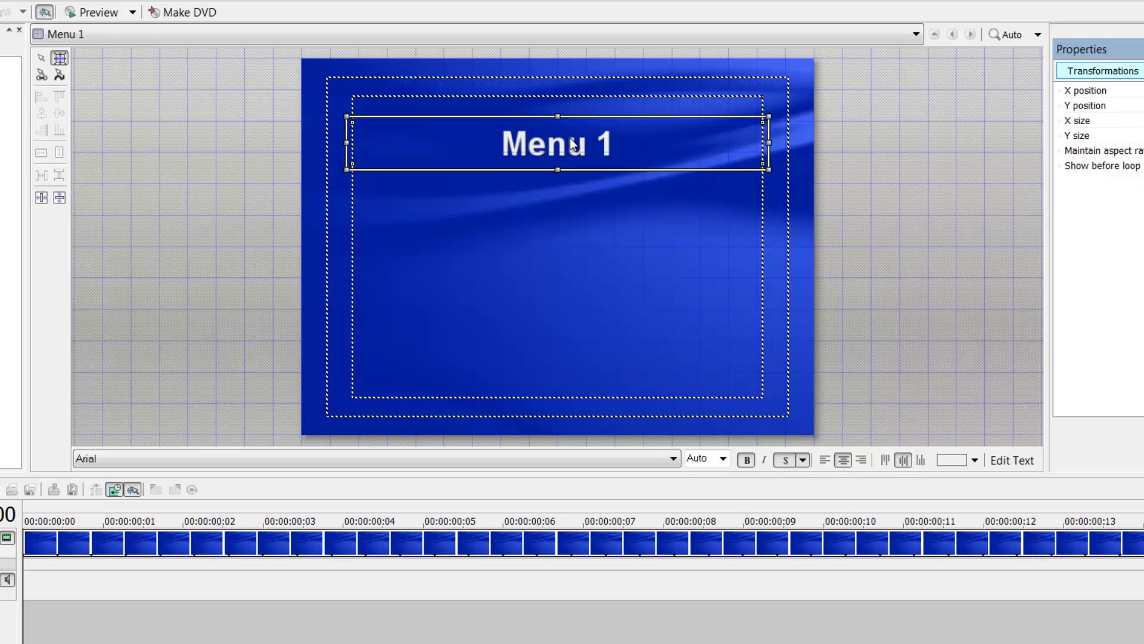
double_click(571, 143)
type("DVD")
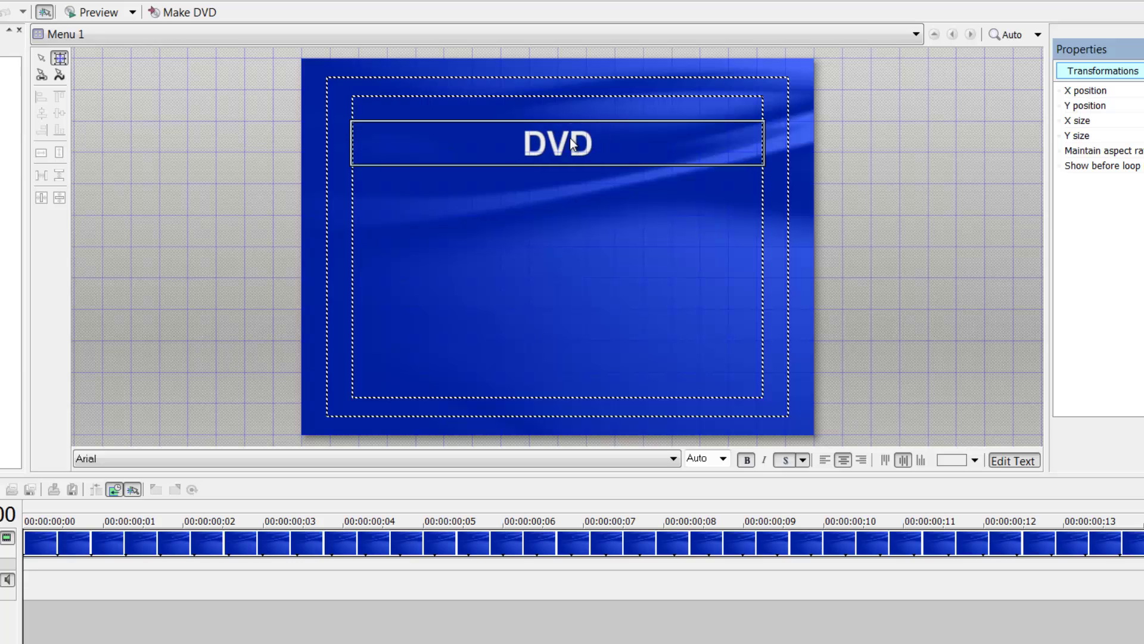
type(" Memories")
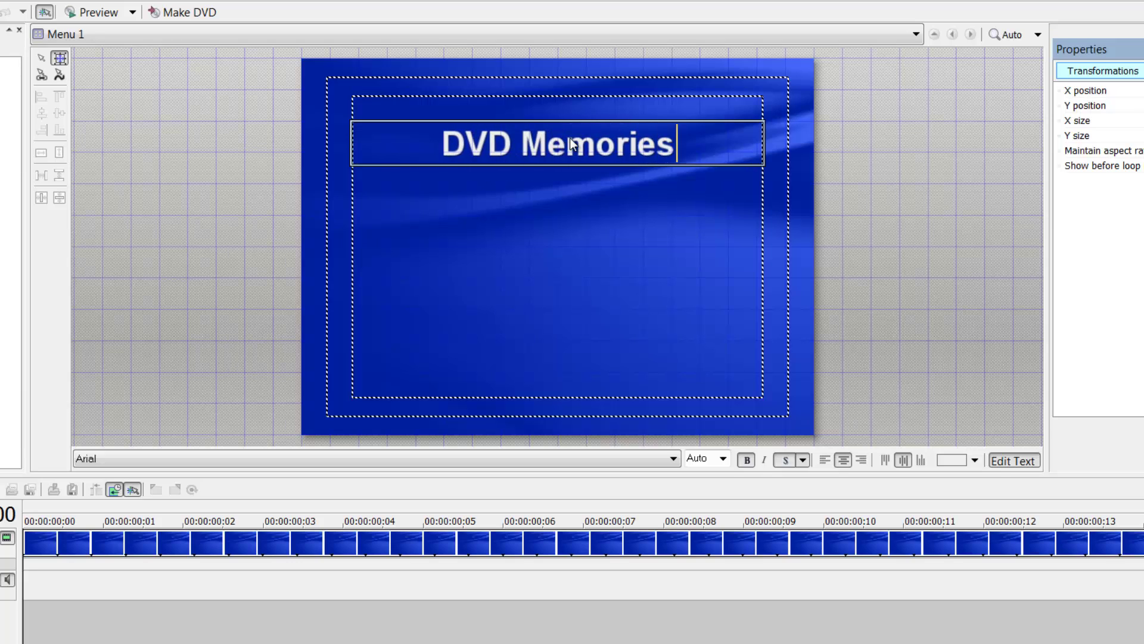
right_click(415, 242)
left_click(415, 242)
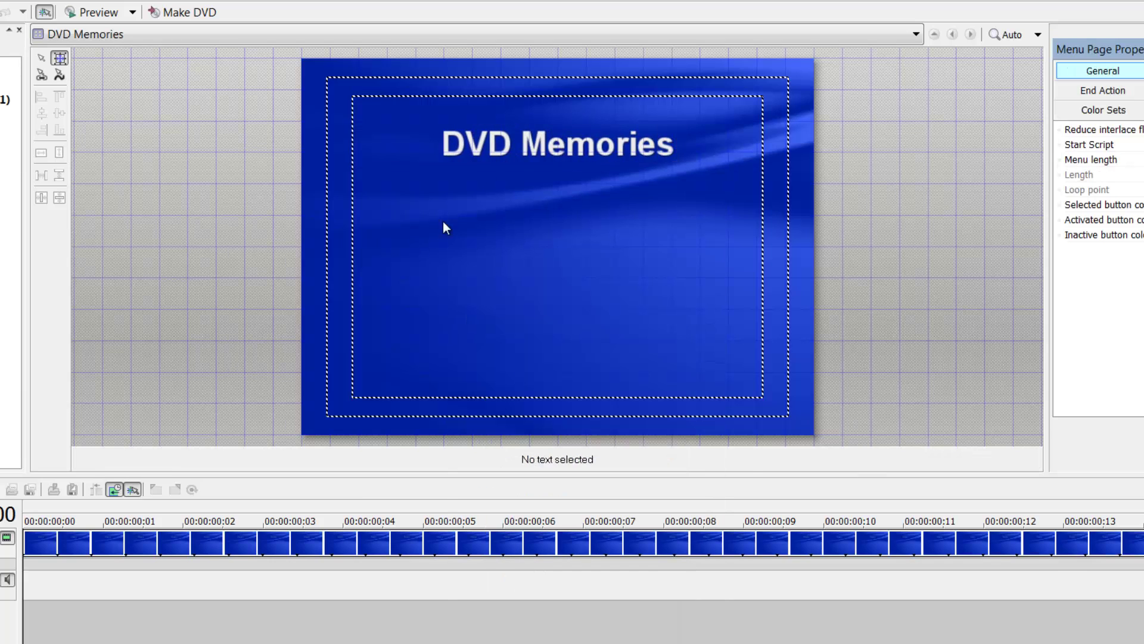
left_click(498, 158)
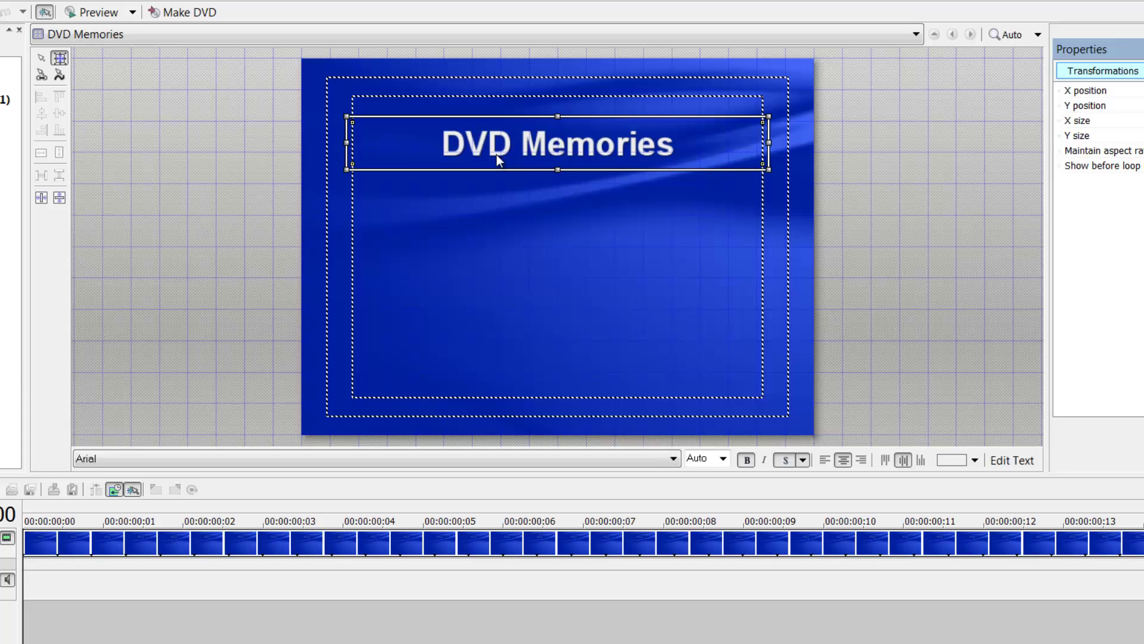
right_click(496, 153)
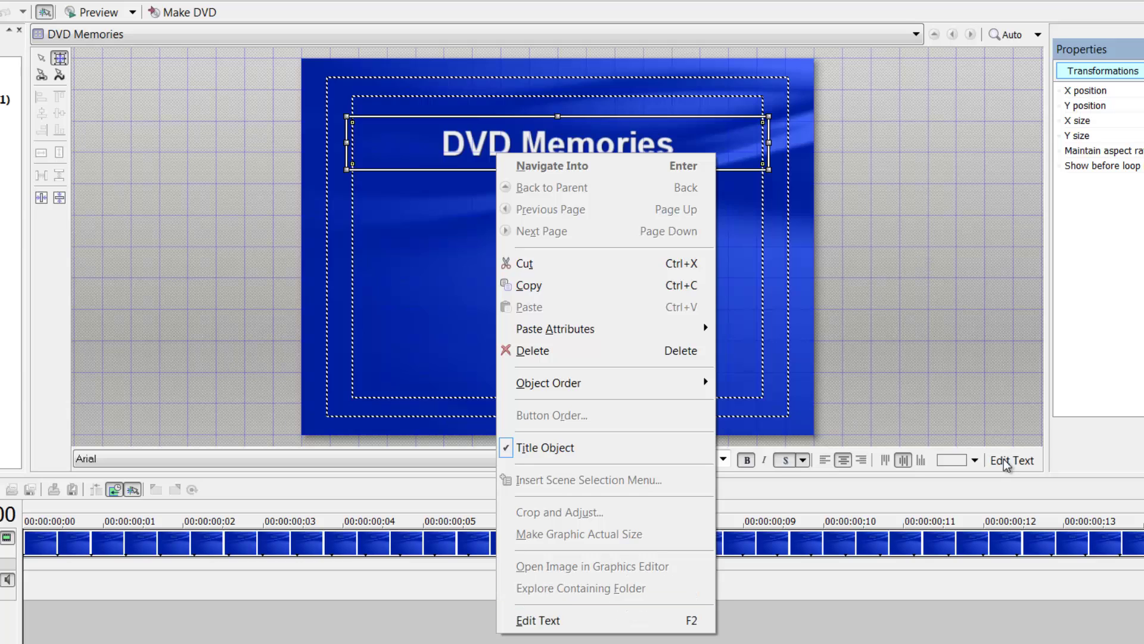
left_click(754, 313)
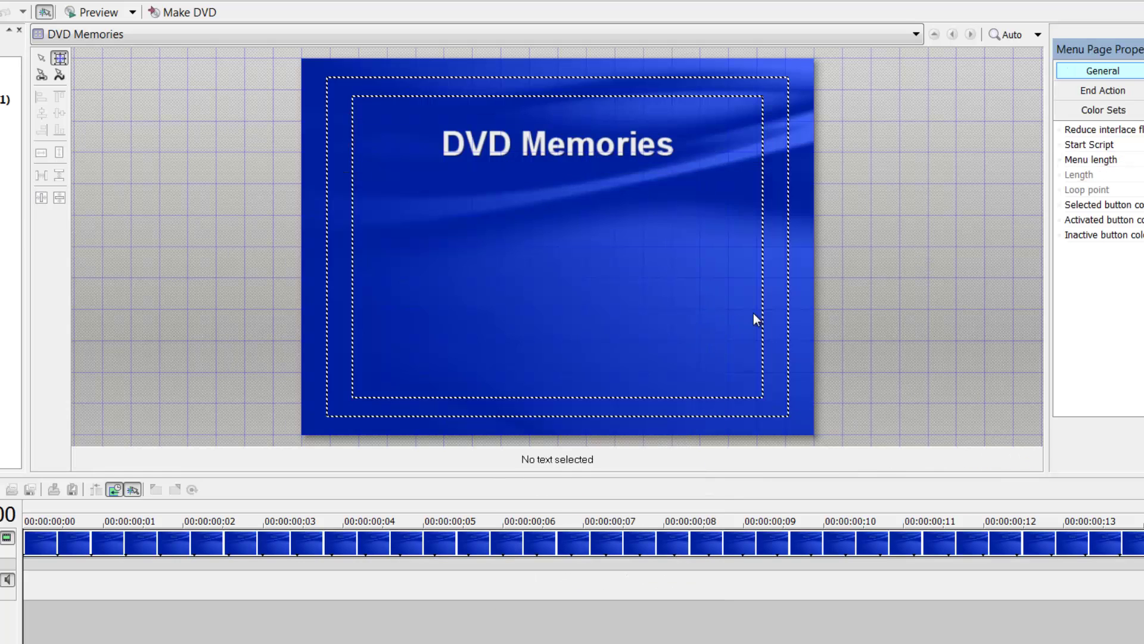
left_click(493, 148)
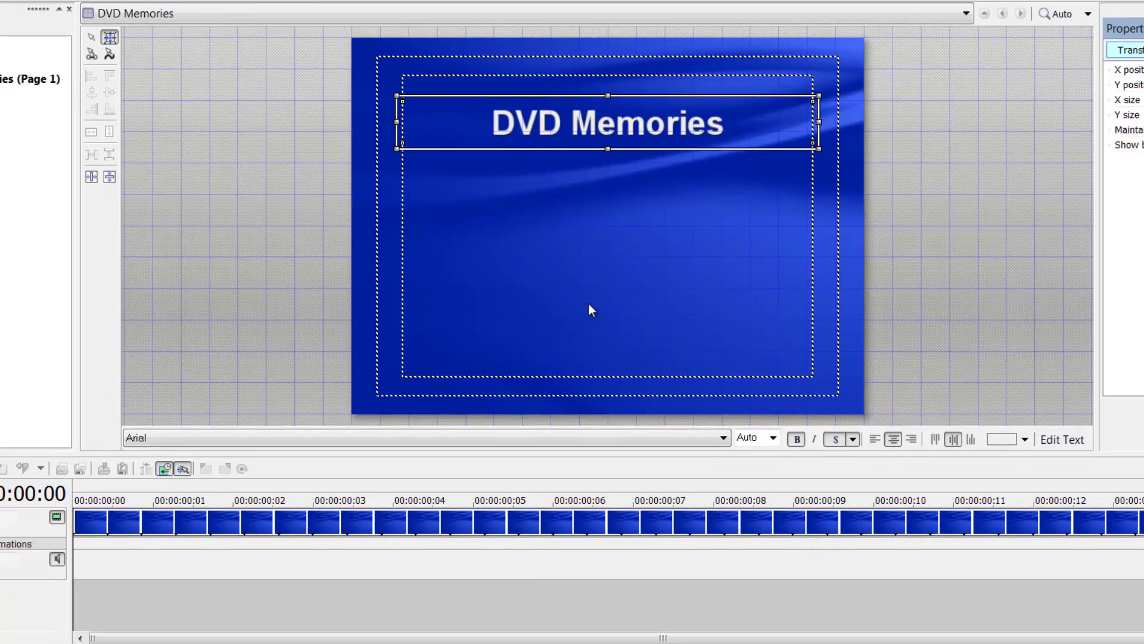
left_click(457, 265)
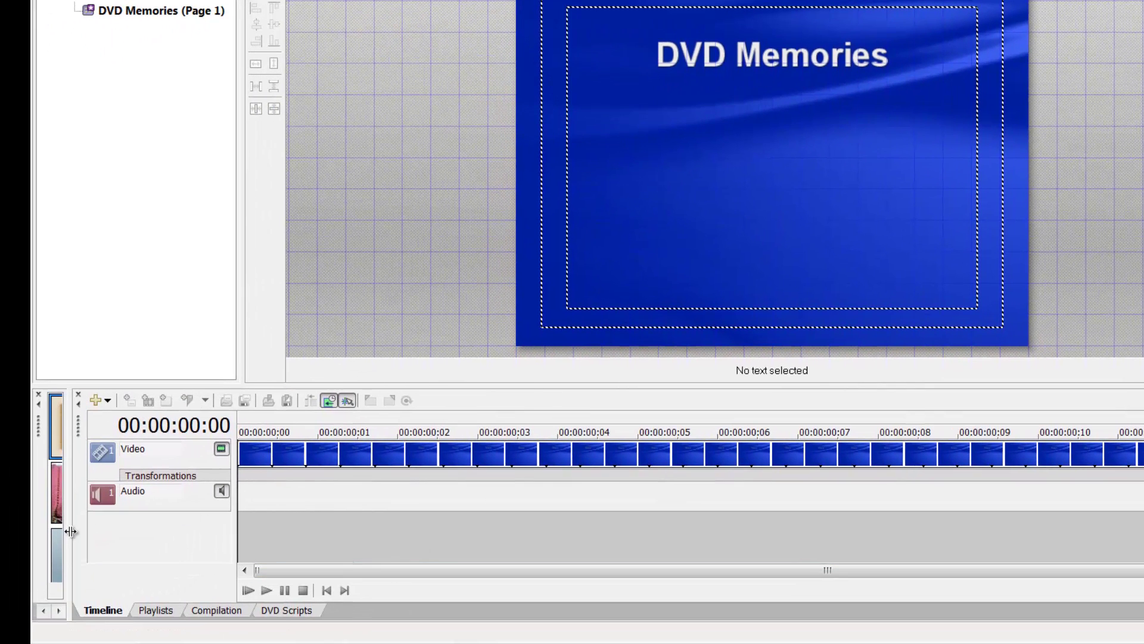
- Widen the Backgrounds panel and choose Replace for the menu page's background video
left_click_drag(15, 551, 237, 539)
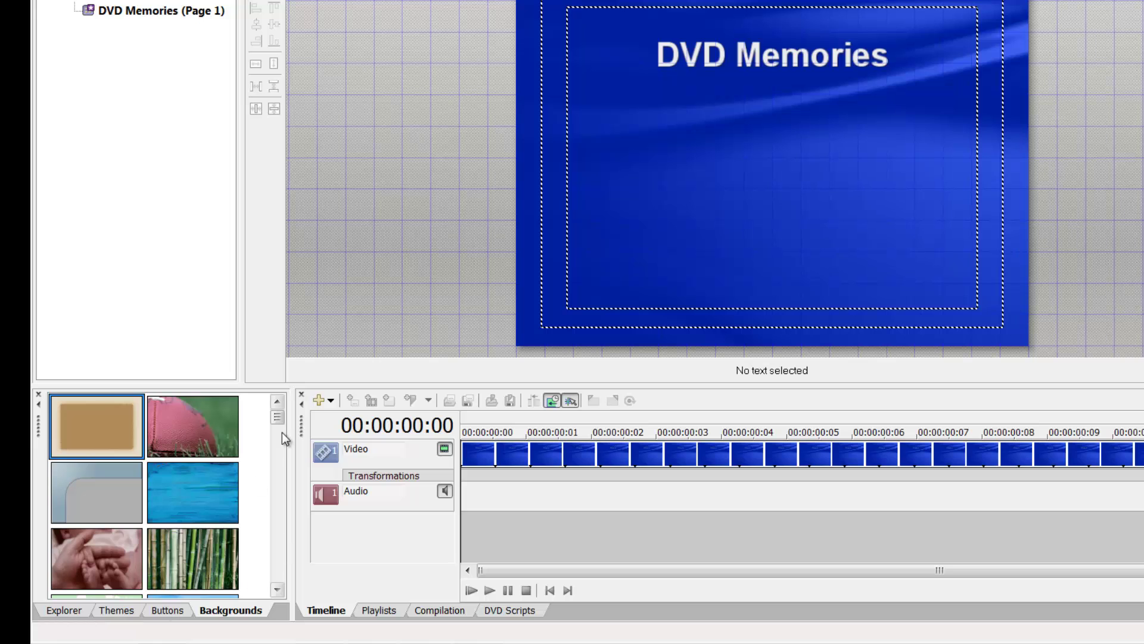
left_click_drag(278, 425, 278, 468)
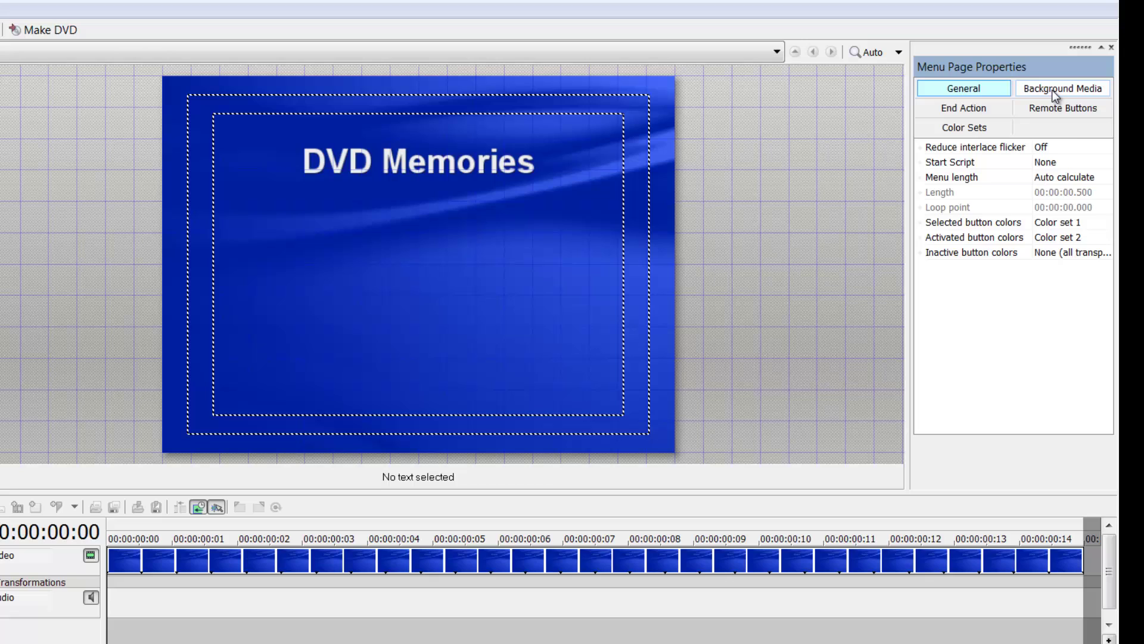
left_click(1052, 90)
left_click(1103, 150)
left_click(1104, 148)
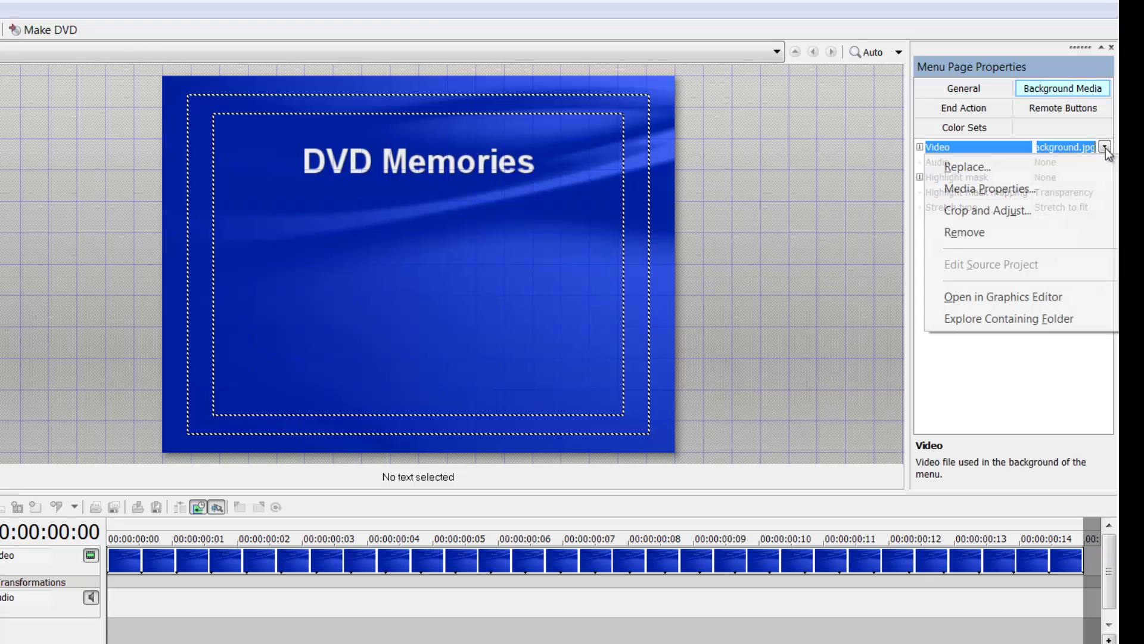
left_click(1058, 176)
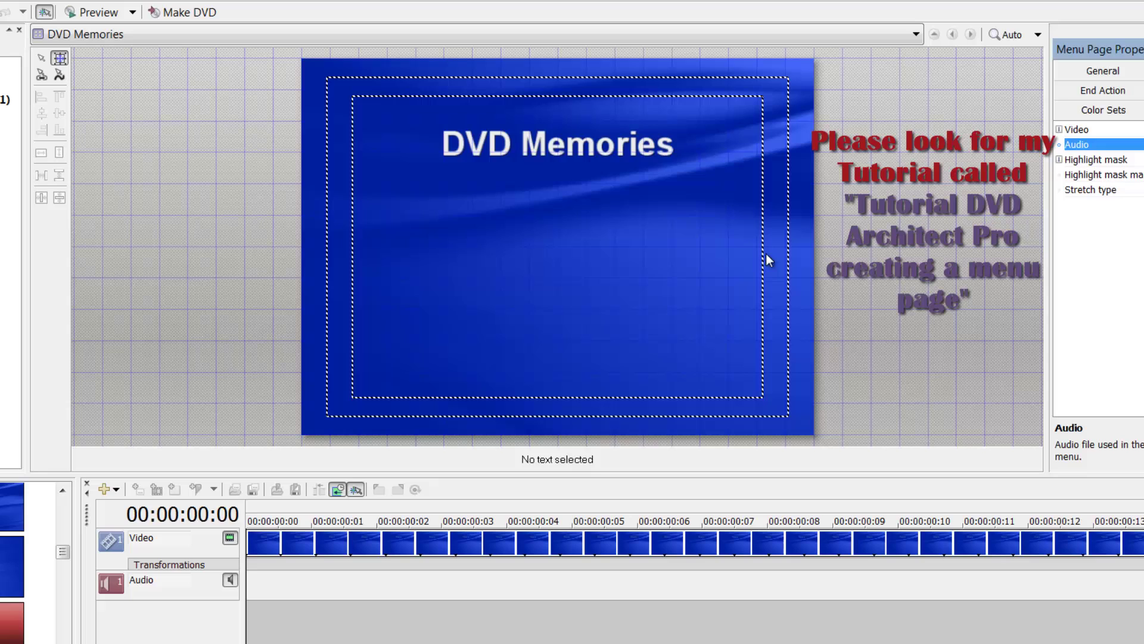
- Insert the test dvd video as a button on the DVD Memories menu page
left_click(667, 278)
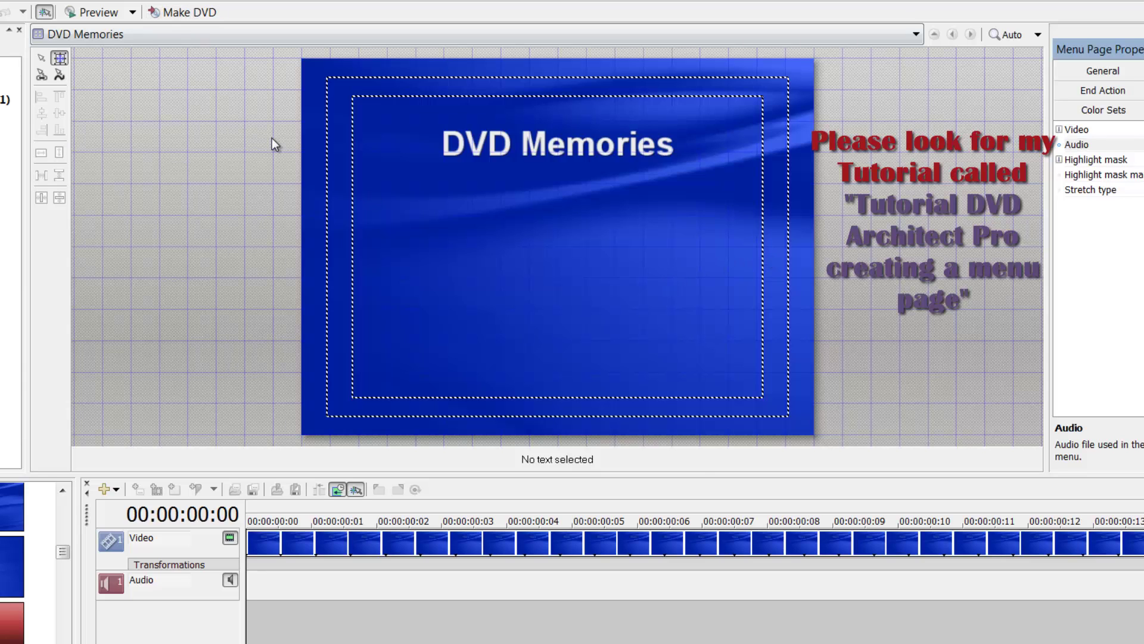
right_click(431, 242)
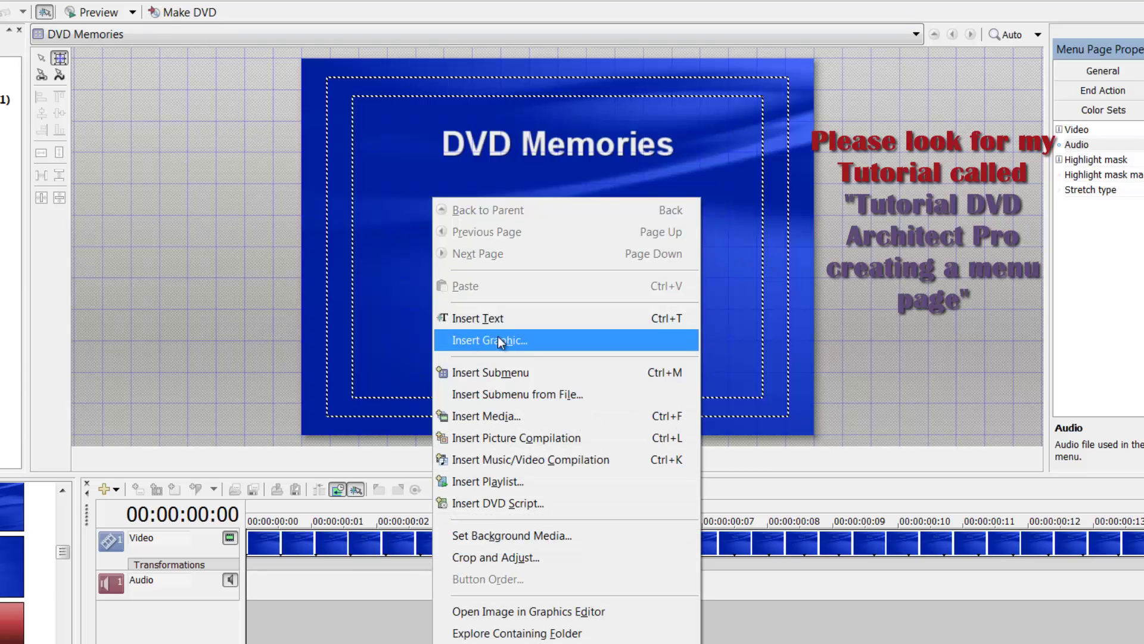
left_click(519, 420)
left_click(501, 193)
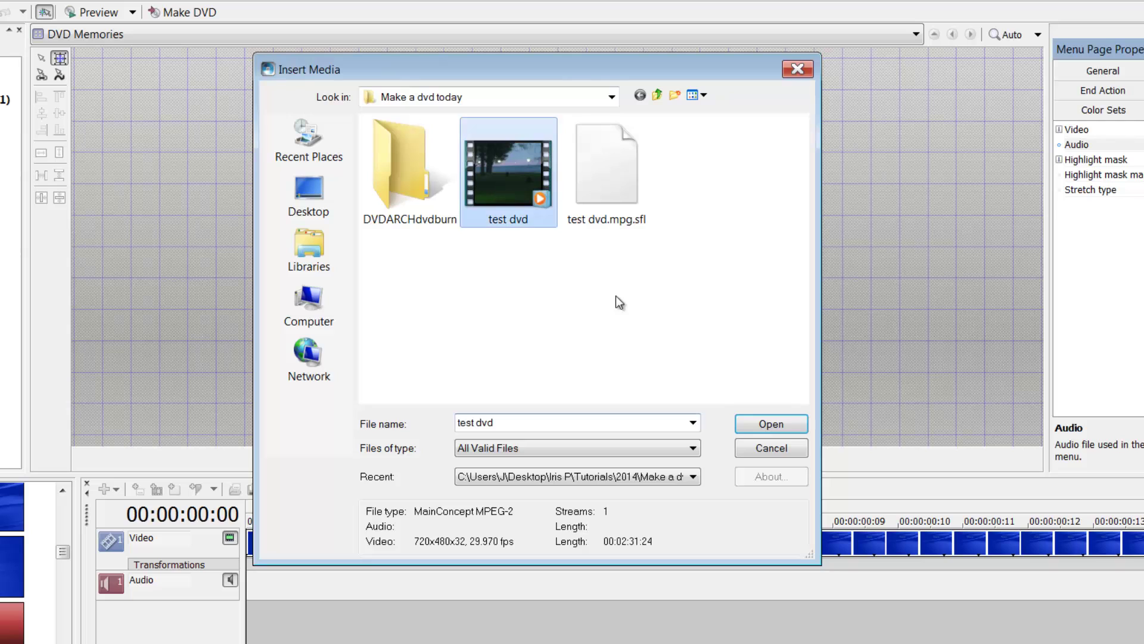
left_click(791, 426)
left_click_drag(563, 246, 567, 304)
- Give the test dvd button the Text and Image style and position it below the title
right_click(566, 304)
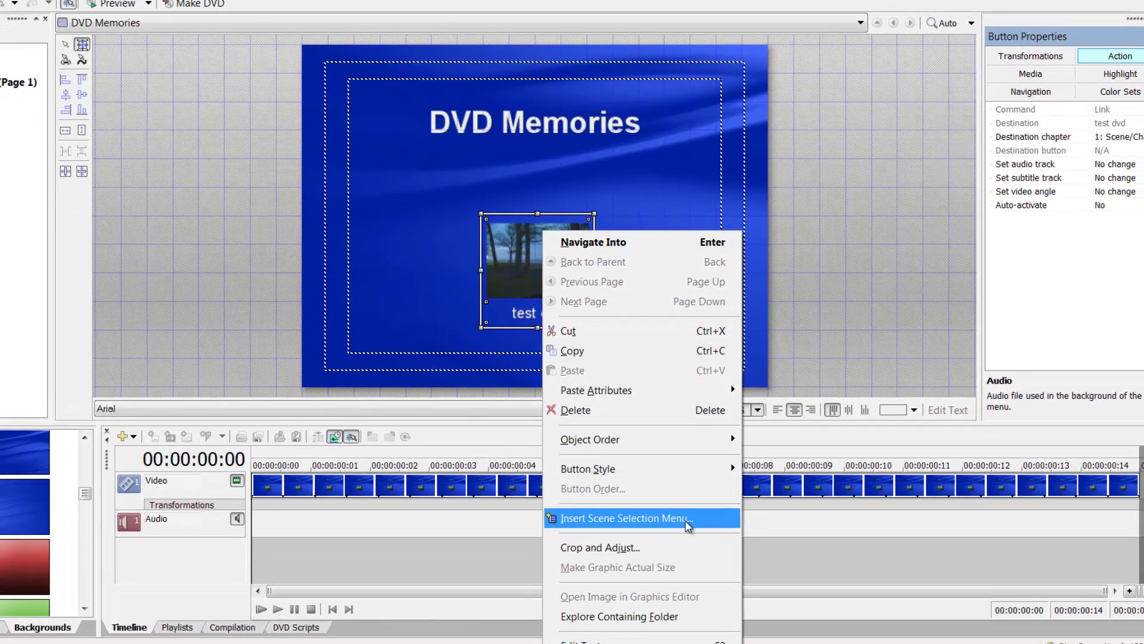
mouse_move(677, 472)
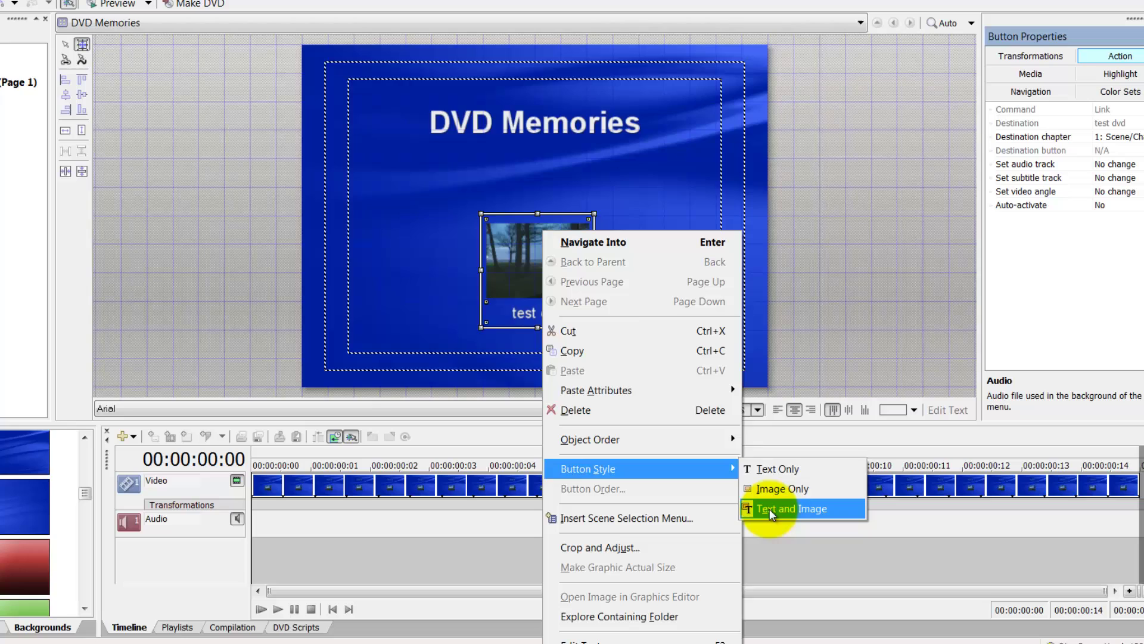
left_click(350, 248)
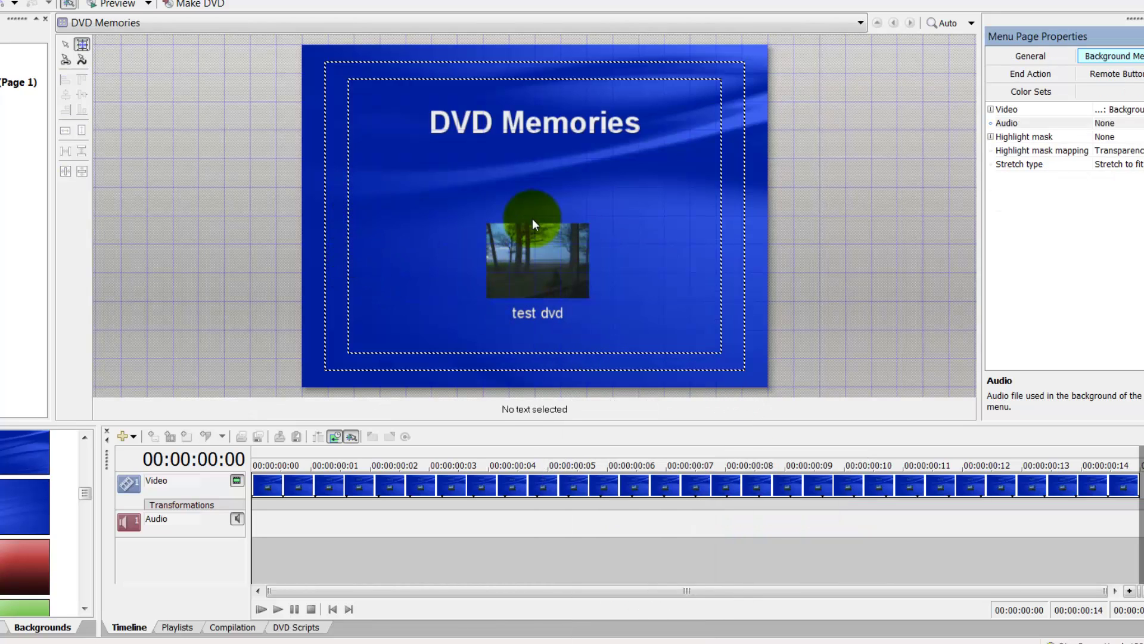
left_click(545, 311)
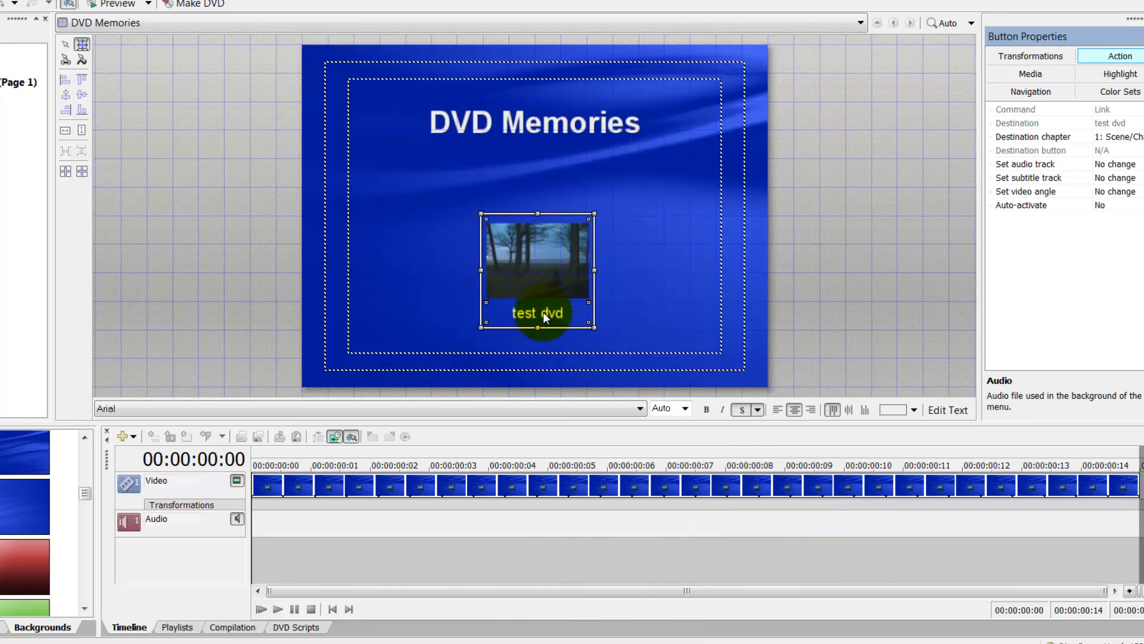
left_click_drag(542, 312, 538, 246)
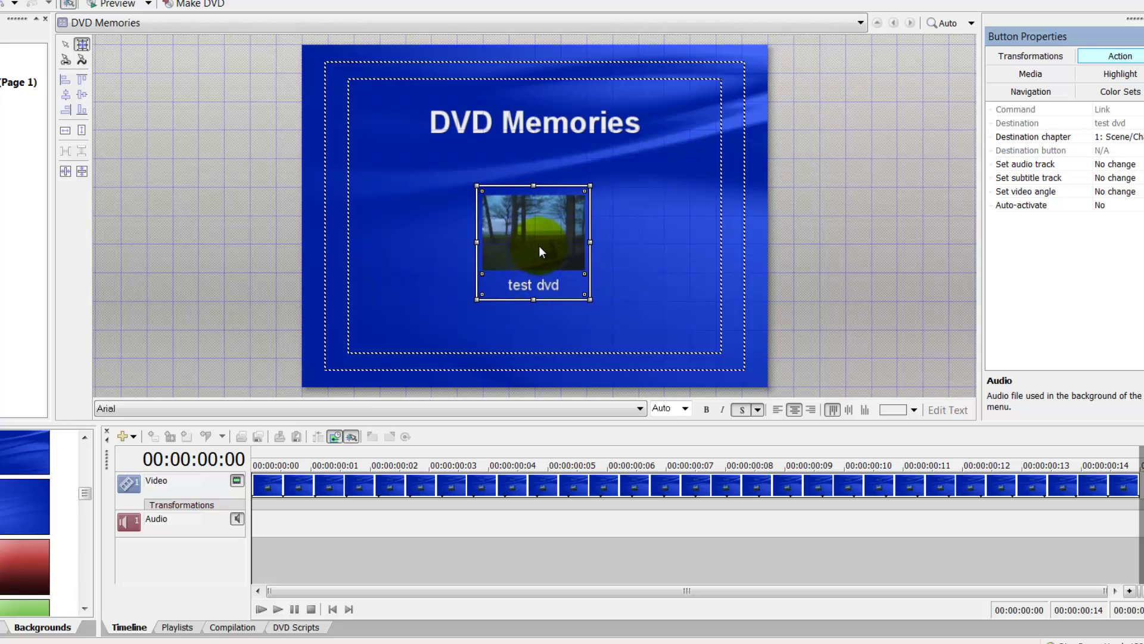
left_click(628, 252)
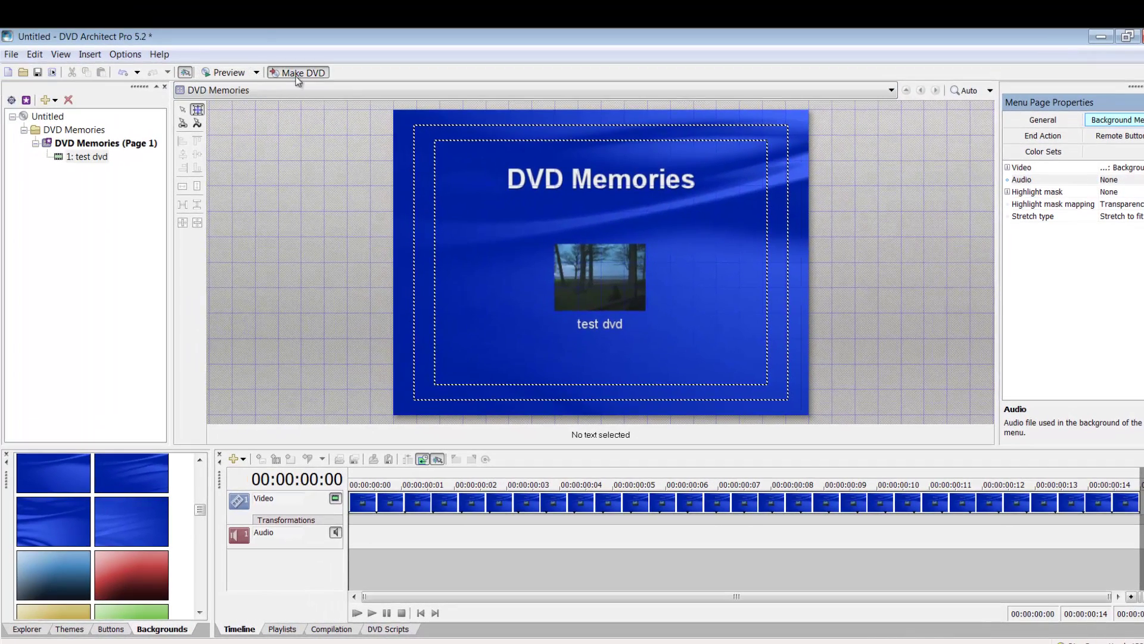
left_click(254, 39)
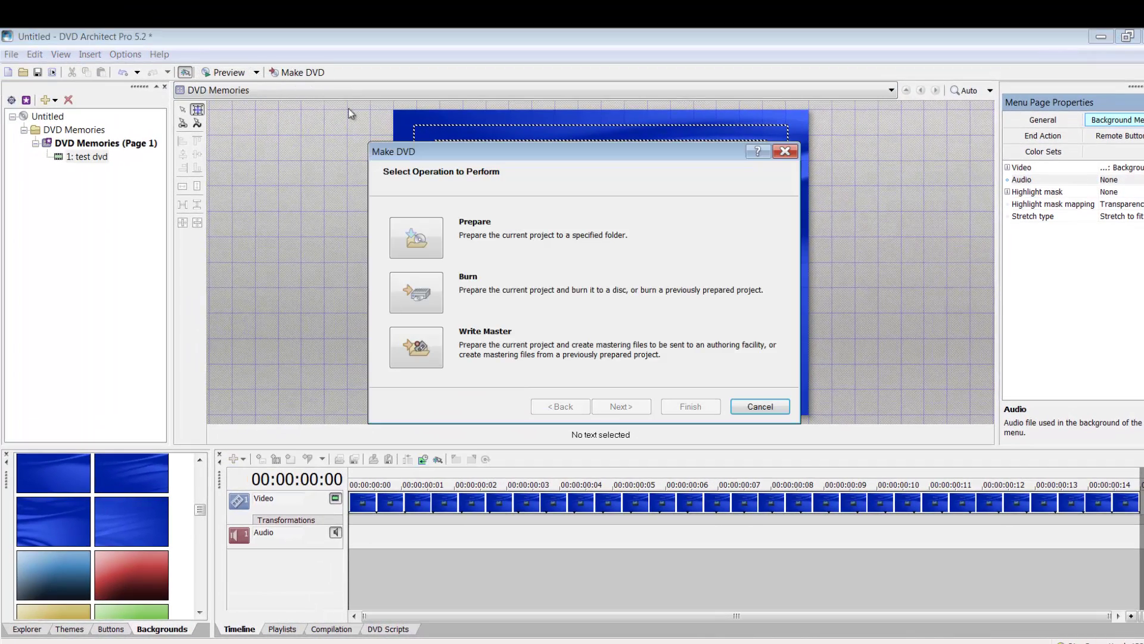
left_click(426, 283)
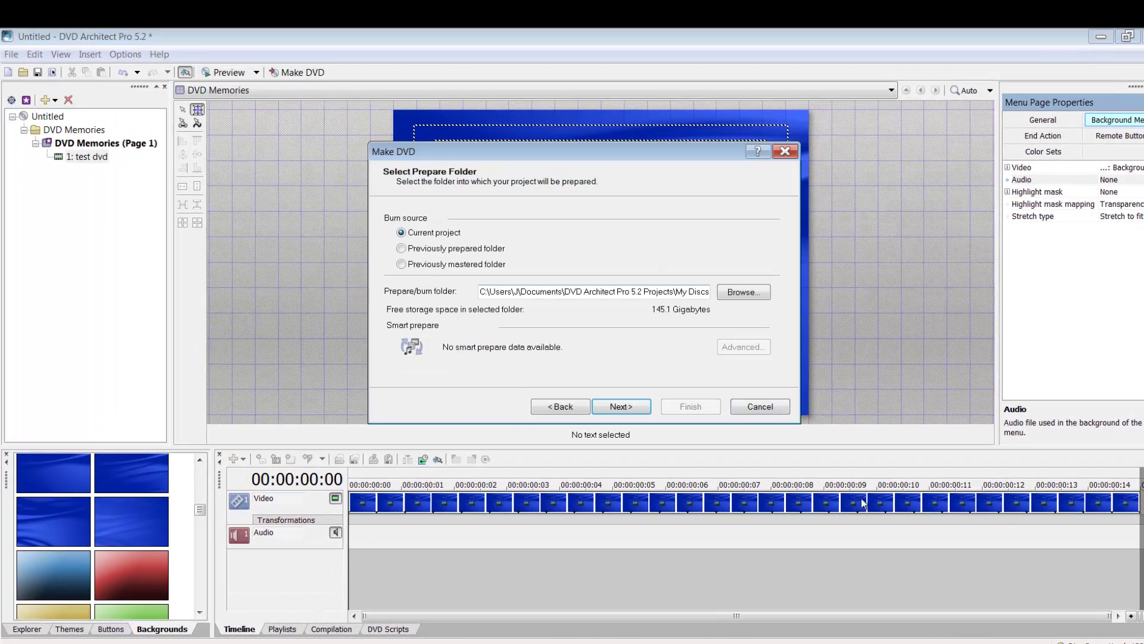
left_click(776, 407)
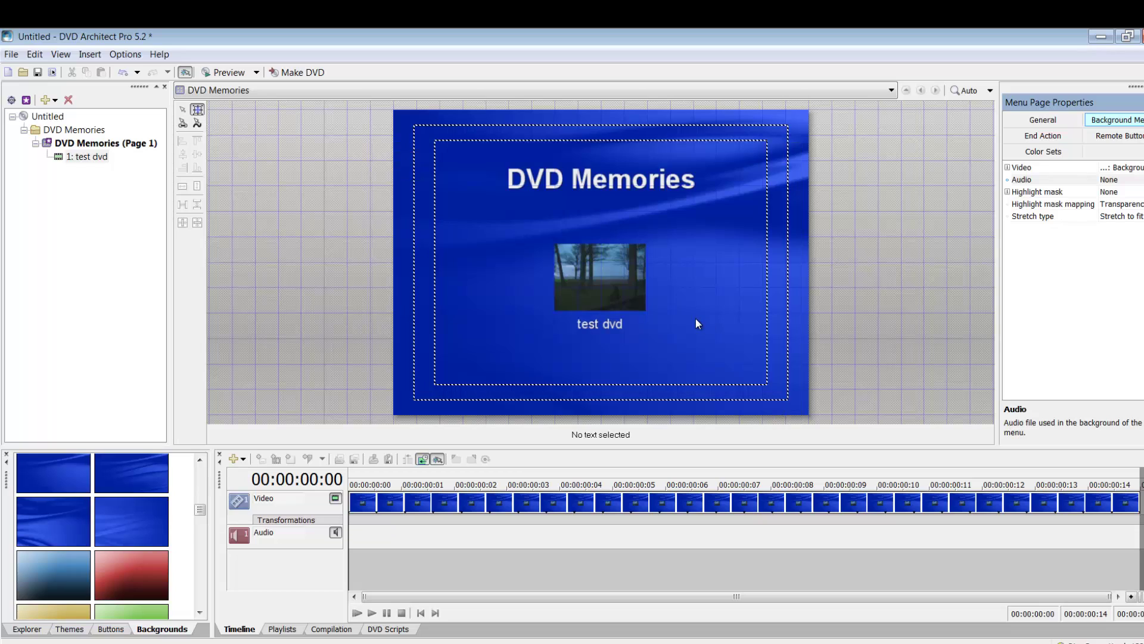